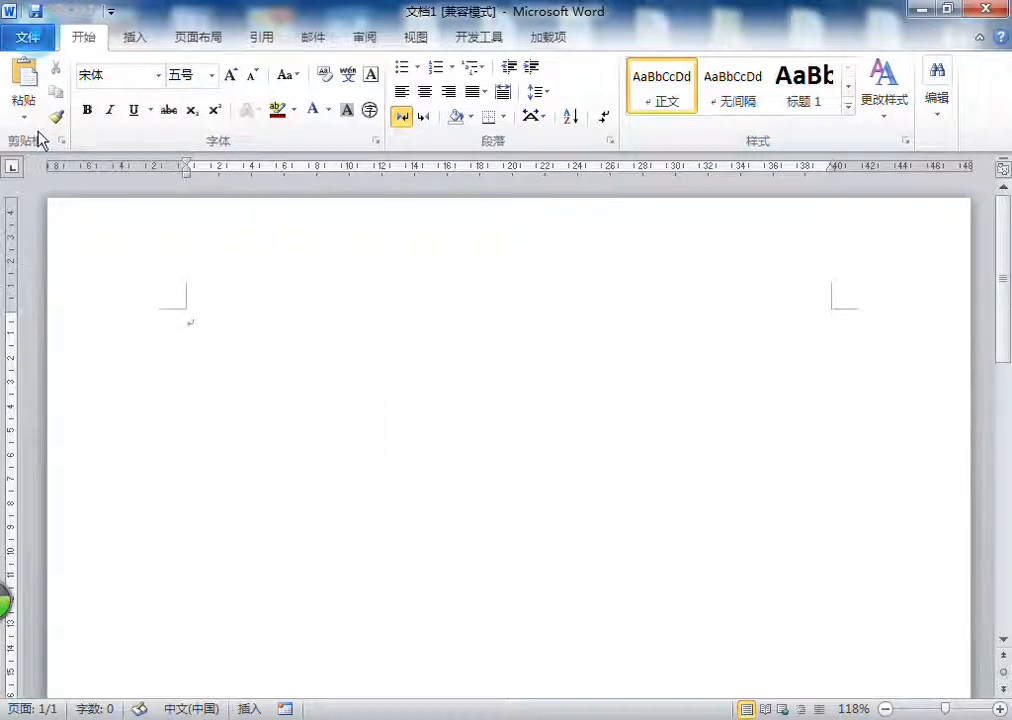
# Check the blank page in print preview and return to the document
pyautogui.click(27, 37)
pyautogui.click(58, 298)
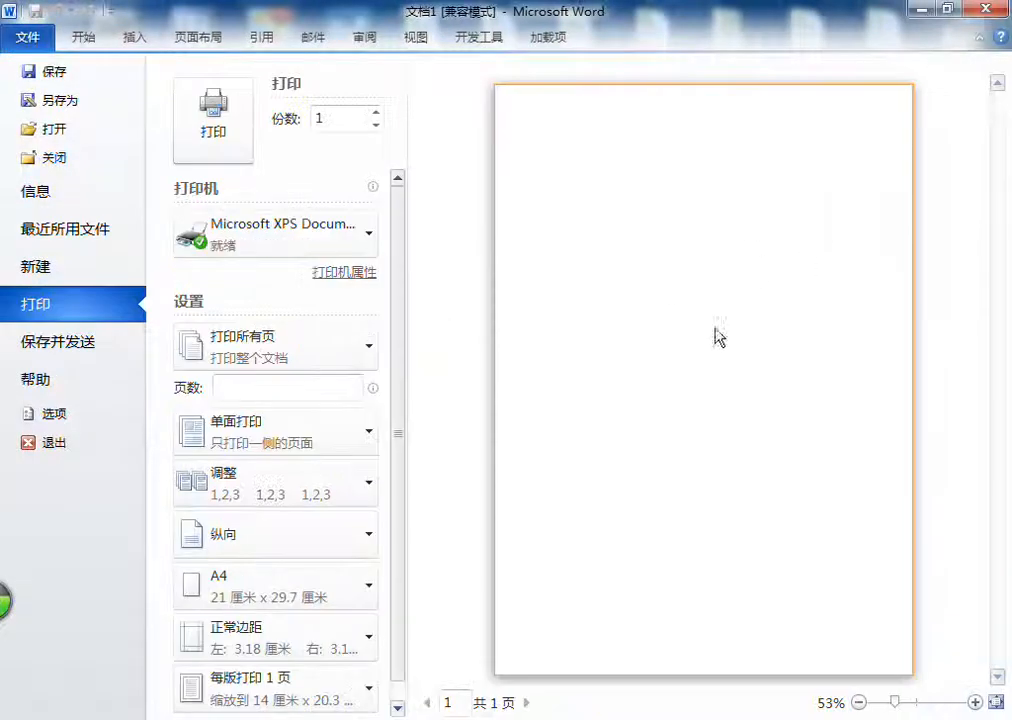
pyautogui.click(761, 400)
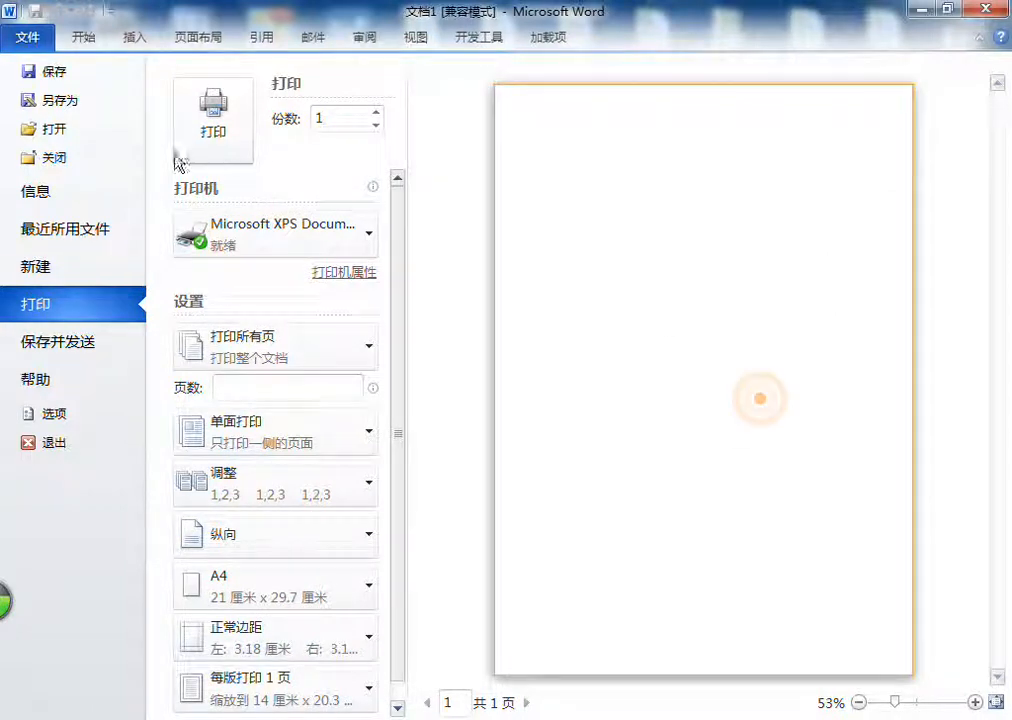
pyautogui.click(31, 45)
pyautogui.rightClick(31, 45)
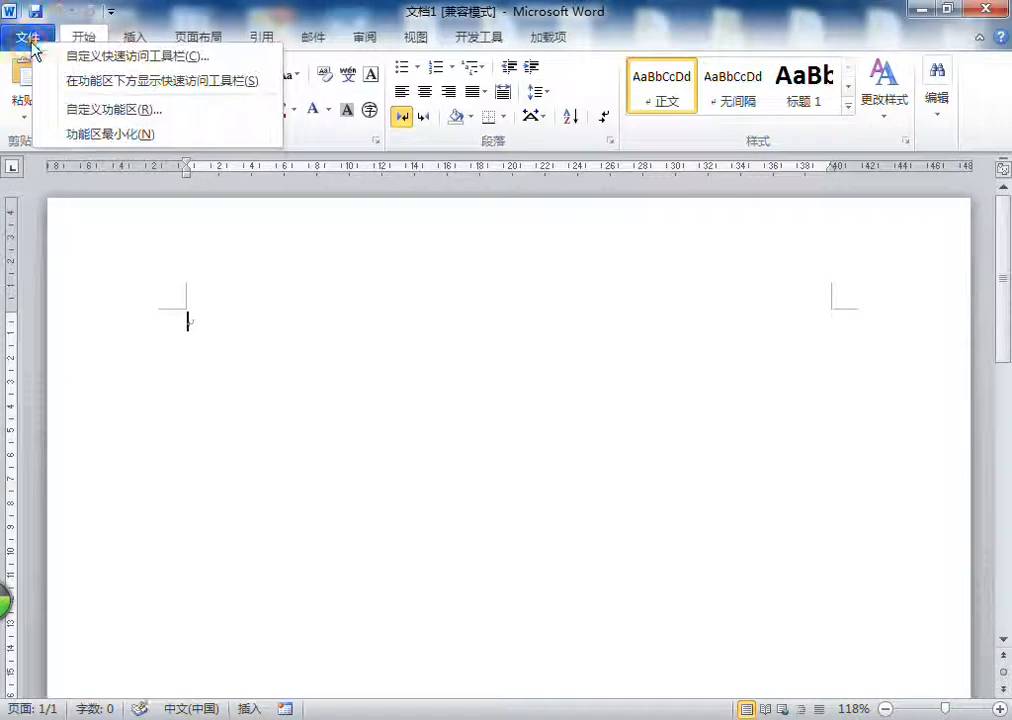
pyautogui.click(290, 352)
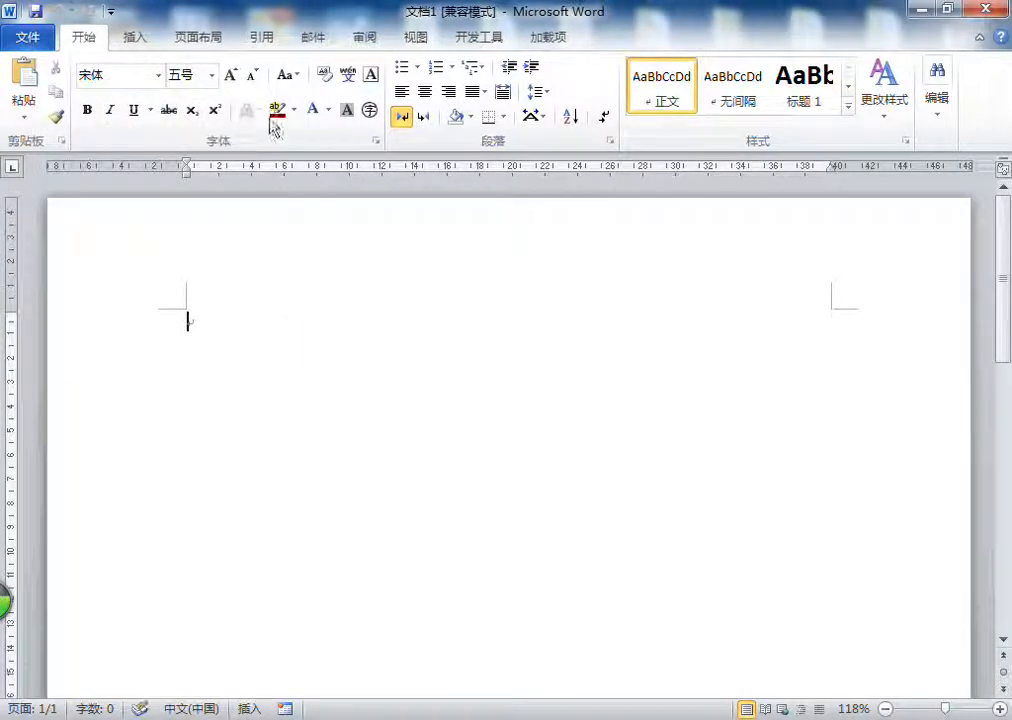
# Open the page setup settings and change the paper orientation to landscape (横向)
pyautogui.click(204, 37)
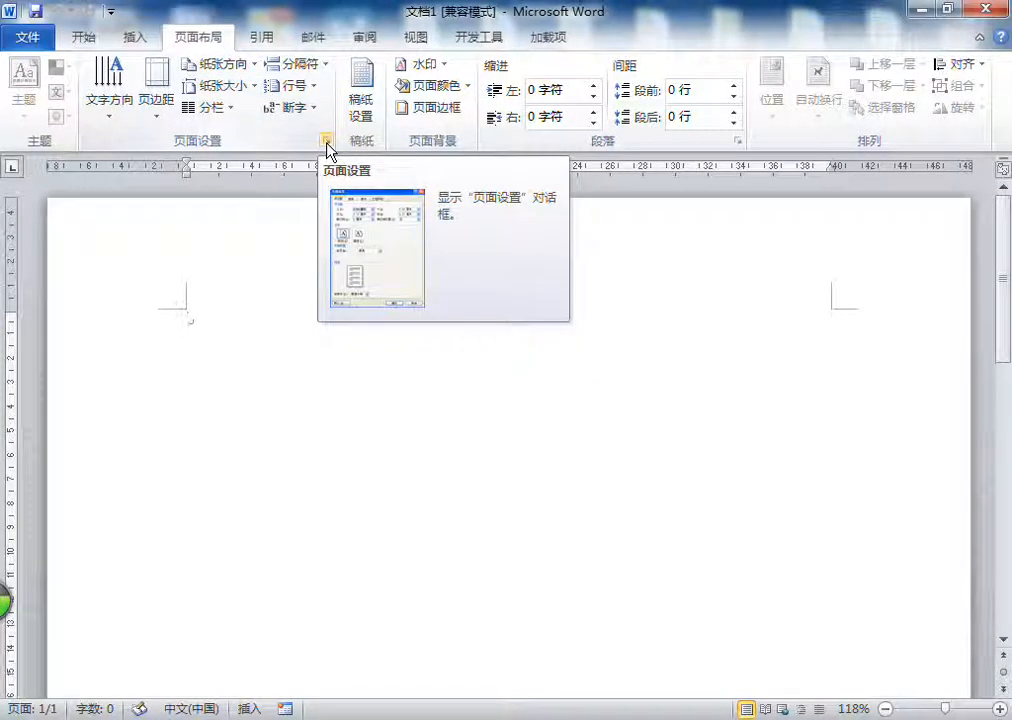
pyautogui.click(326, 141)
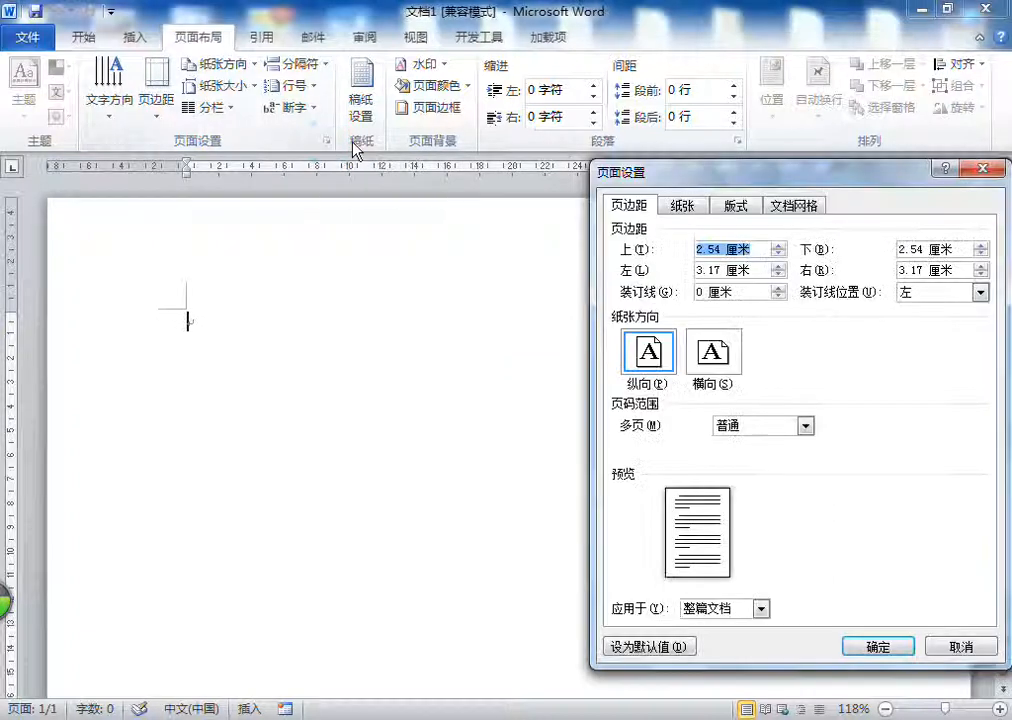
pyautogui.moveTo(845, 183); pyautogui.dragTo(696, 177)
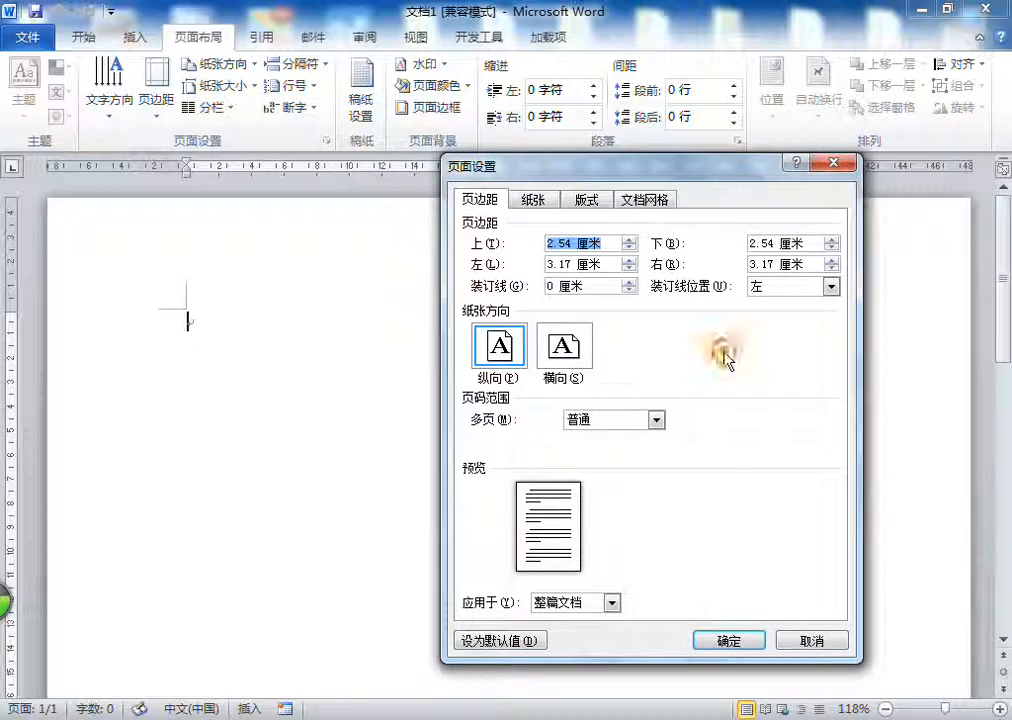
pyautogui.click(580, 366)
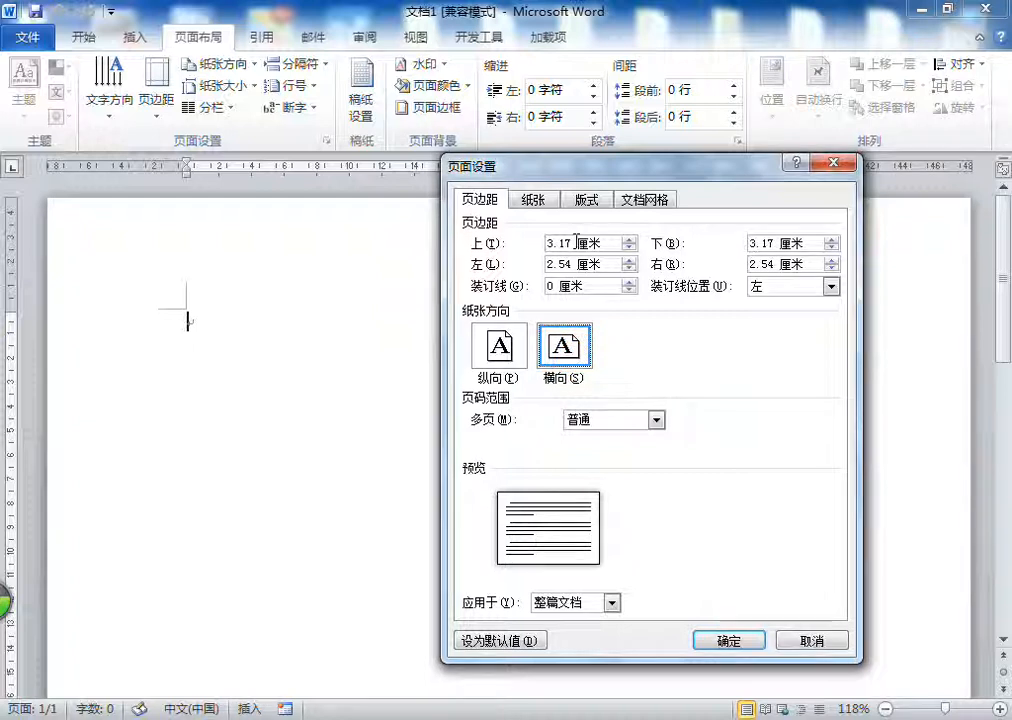
# Set the top, bottom, left and right margins to 1 cm, check the paper size, and apply the page setup
pyautogui.moveTo(572, 242); pyautogui.dragTo(547, 264)
pyautogui.write('1')
pyautogui.write('1')
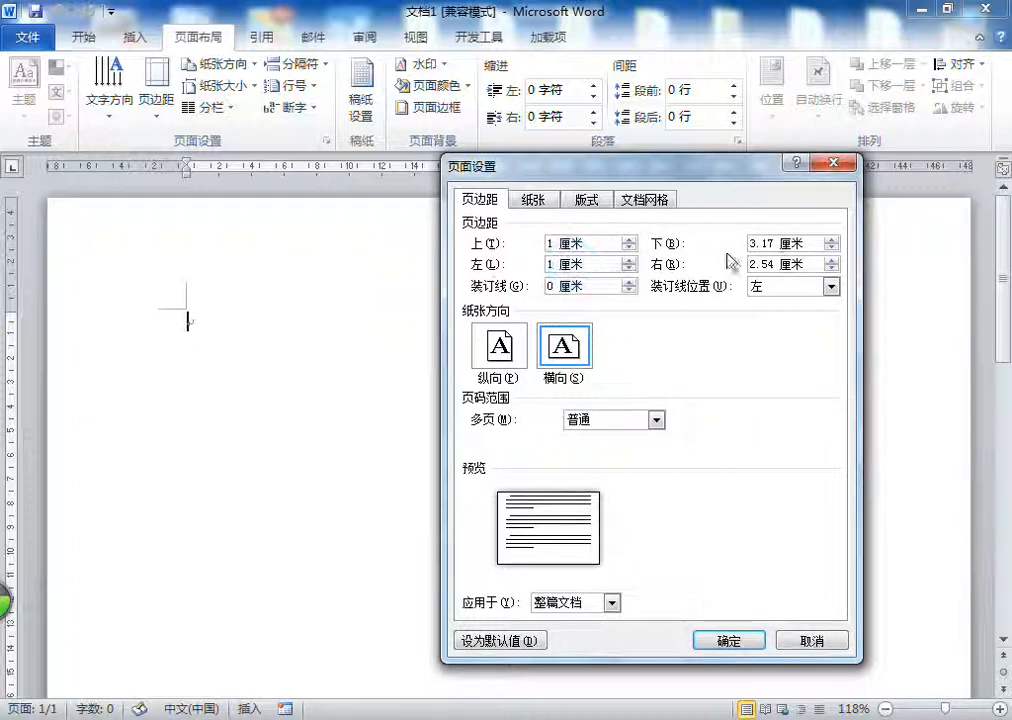
pyautogui.write('1')
pyautogui.moveTo(777, 264); pyautogui.dragTo(705, 255)
pyautogui.click(772, 243)
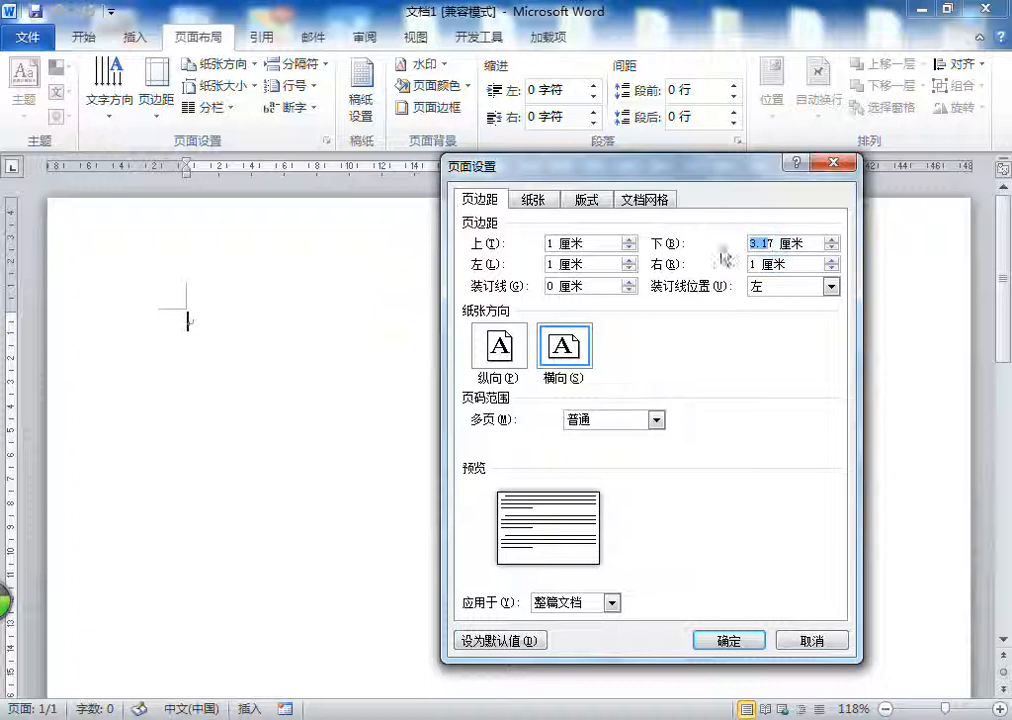
pyautogui.write('1')
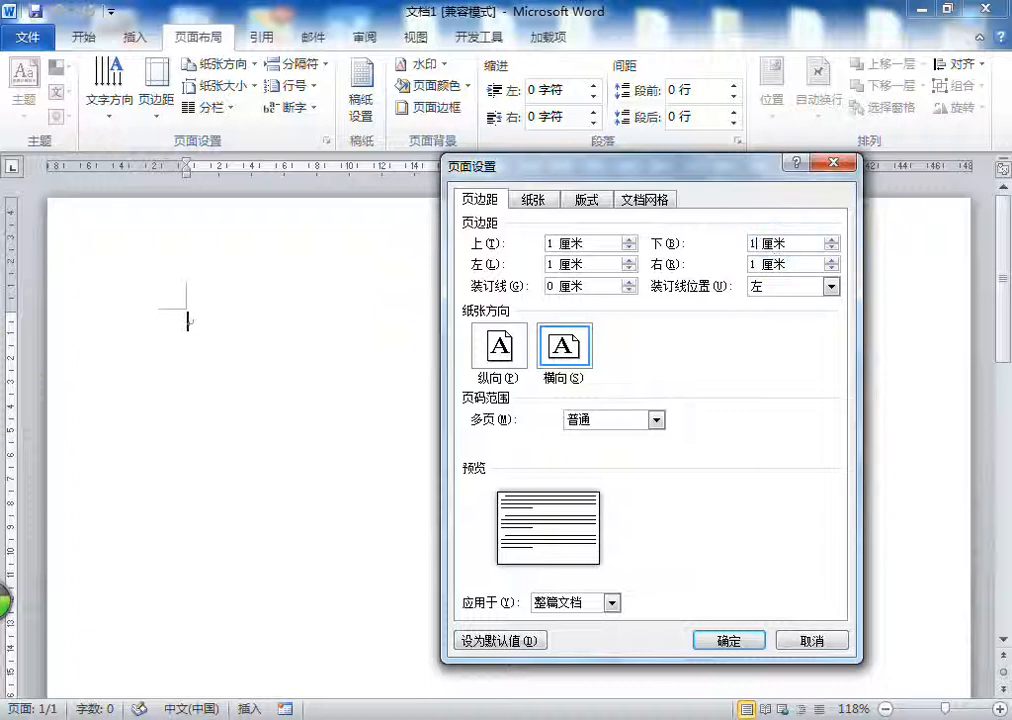
pyautogui.click(536, 201)
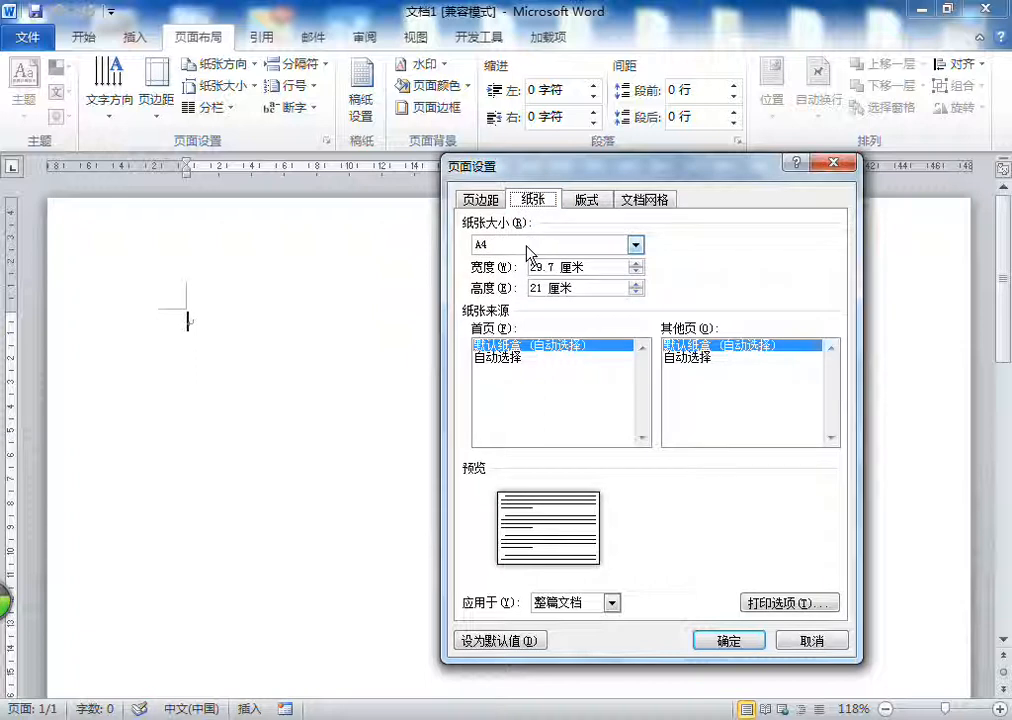
pyautogui.click(730, 641)
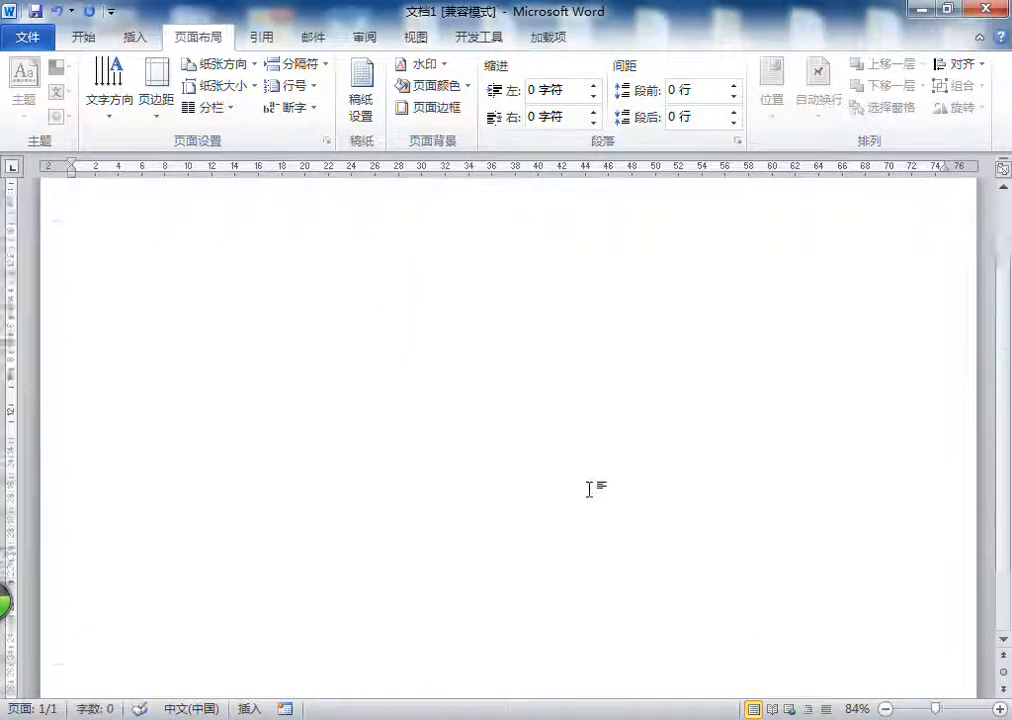
# Preview the landscape page as it would print and return to the document
pyautogui.click(28, 37)
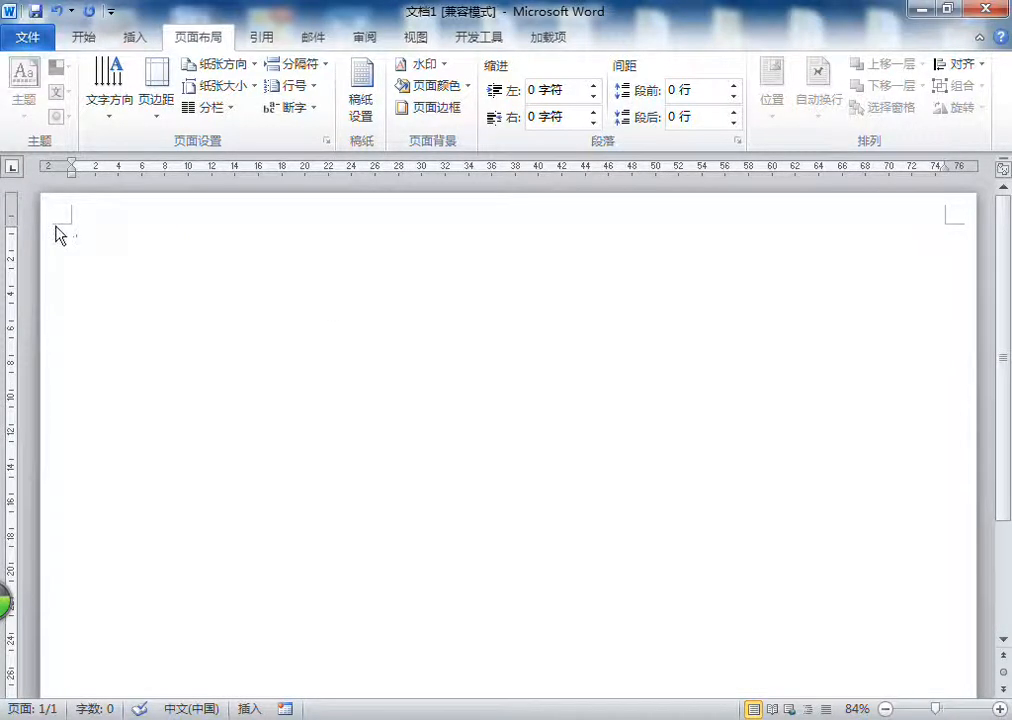
pyautogui.click(68, 308)
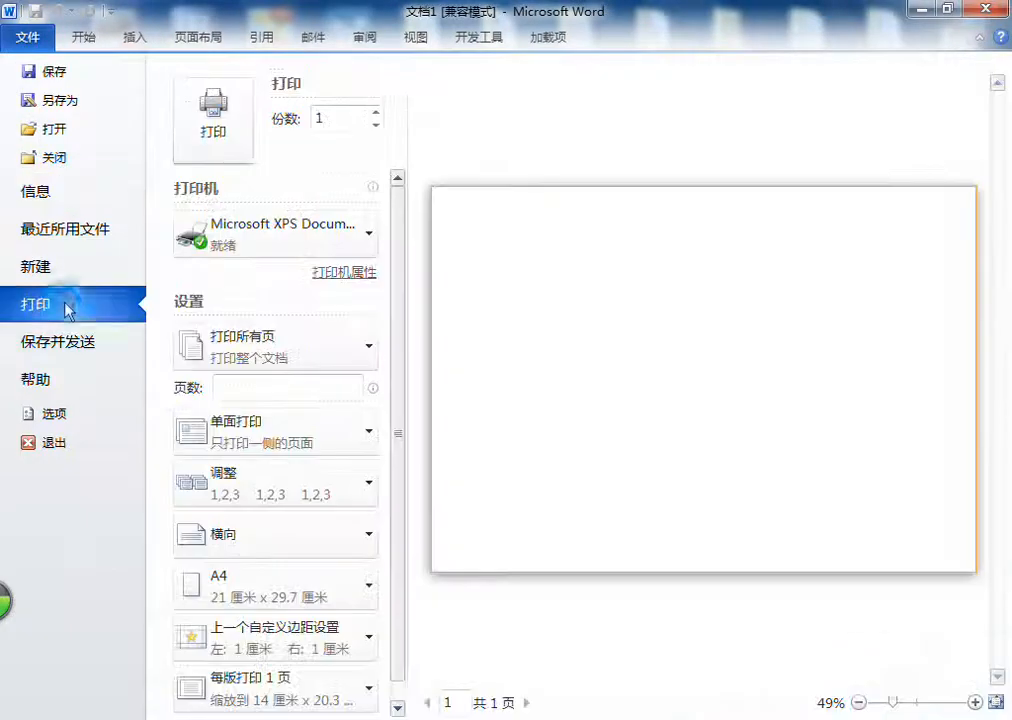
pyautogui.click(746, 348)
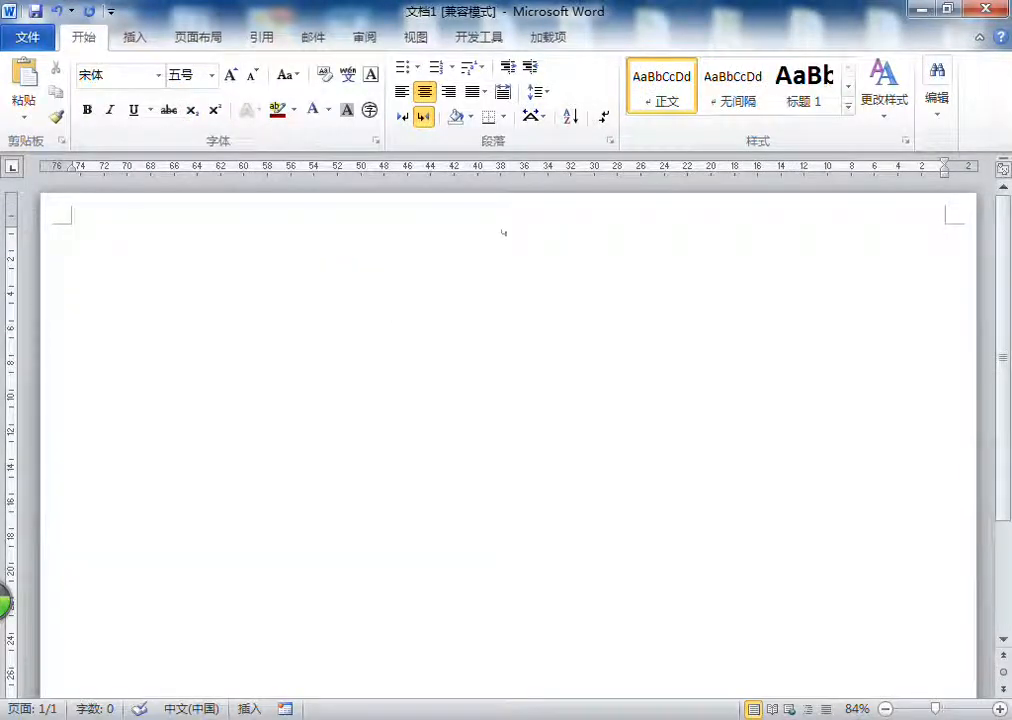
# Switch the input language for Uyghur text and enter the title "شىنجاڭ ئىنتىل كەسپى تېخنىكا تەربىيىلەش مەكتىپى ئوقۇغۇچىلار يوقلىما جەدىۋېلى", followed by a new line
pyautogui.click(698, 712)
pyautogui.click(703, 655)
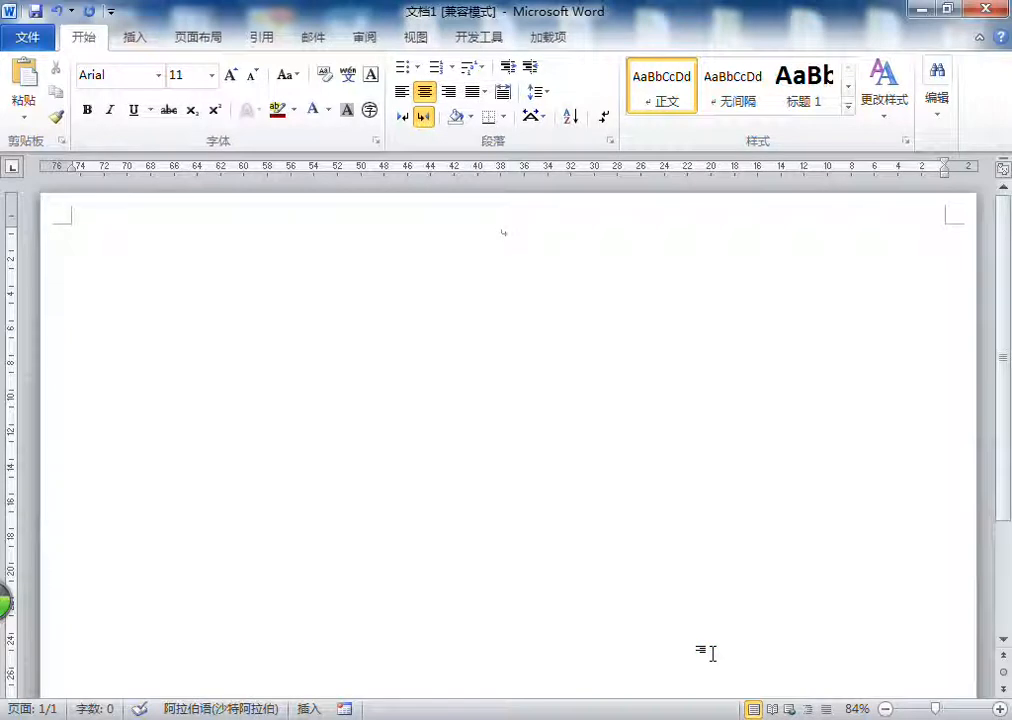
pyautogui.write('شىنجاڭ ئىنتىل كەسپى')
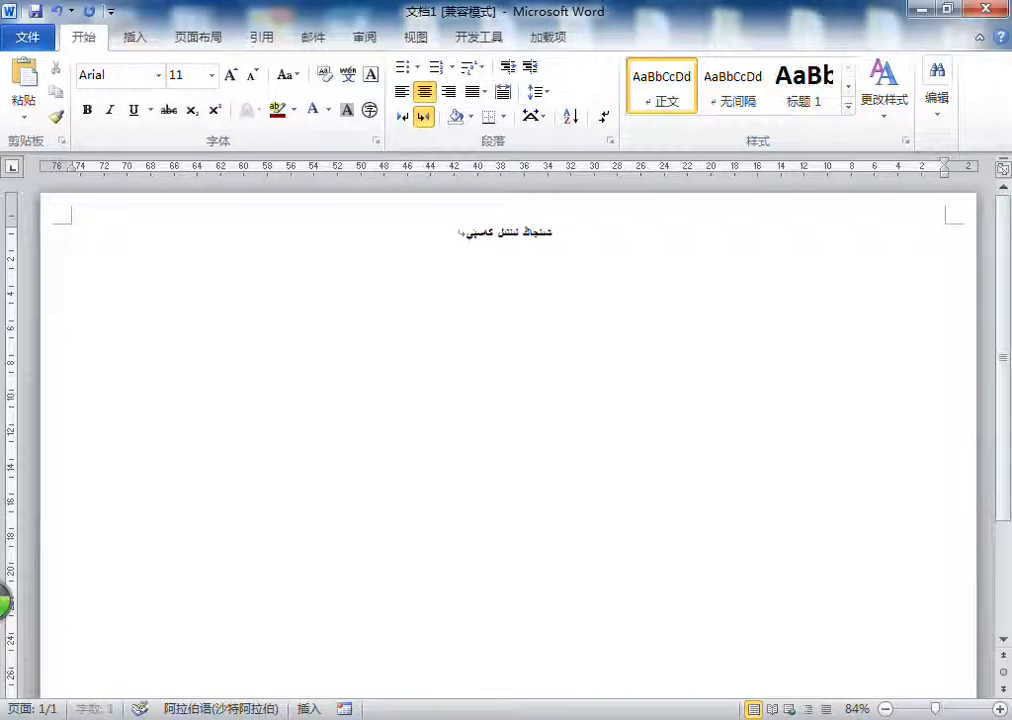
pyautogui.write(' تېخنىكا تەر')
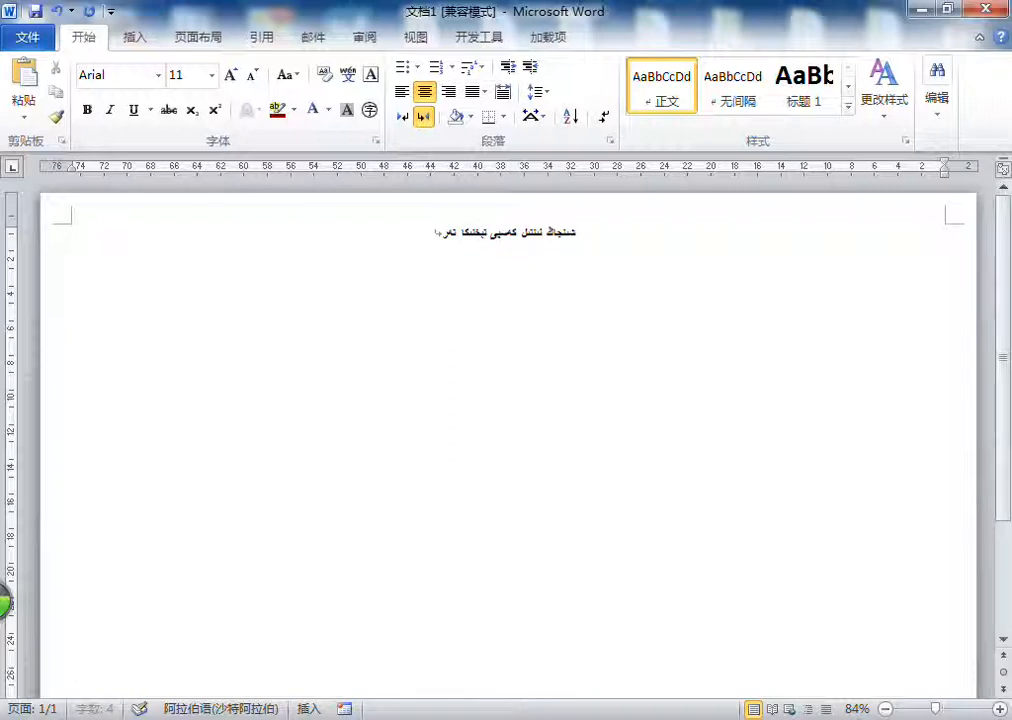
pyautogui.write('بىيلەش مەكتىپى ئو')
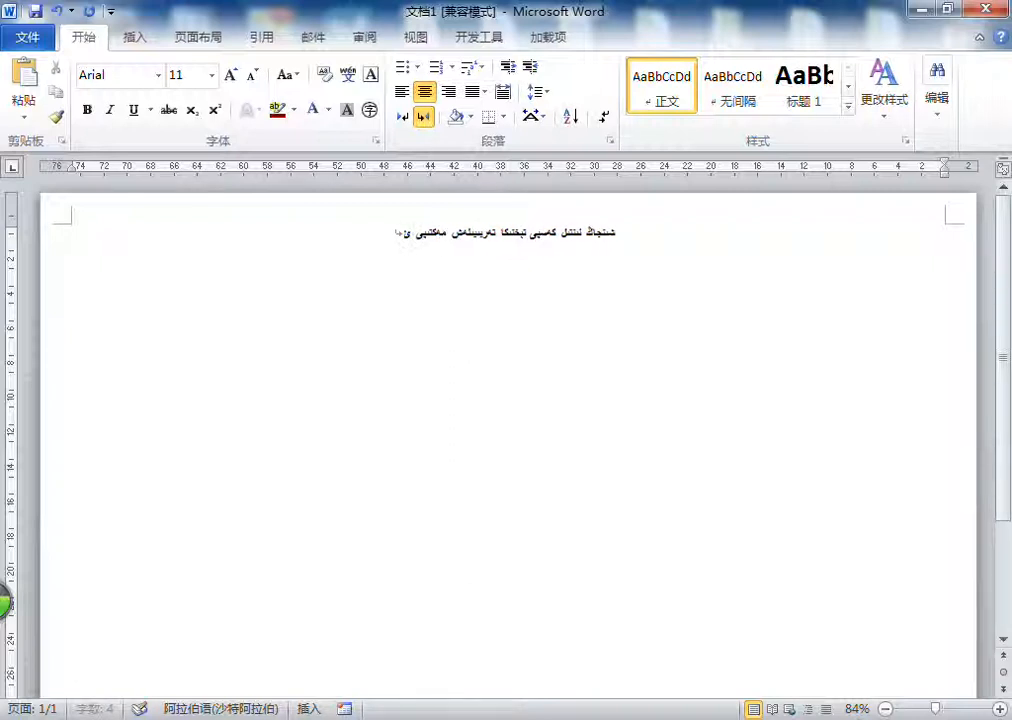
pyautogui.write('قۇغۇچىلار يوق')
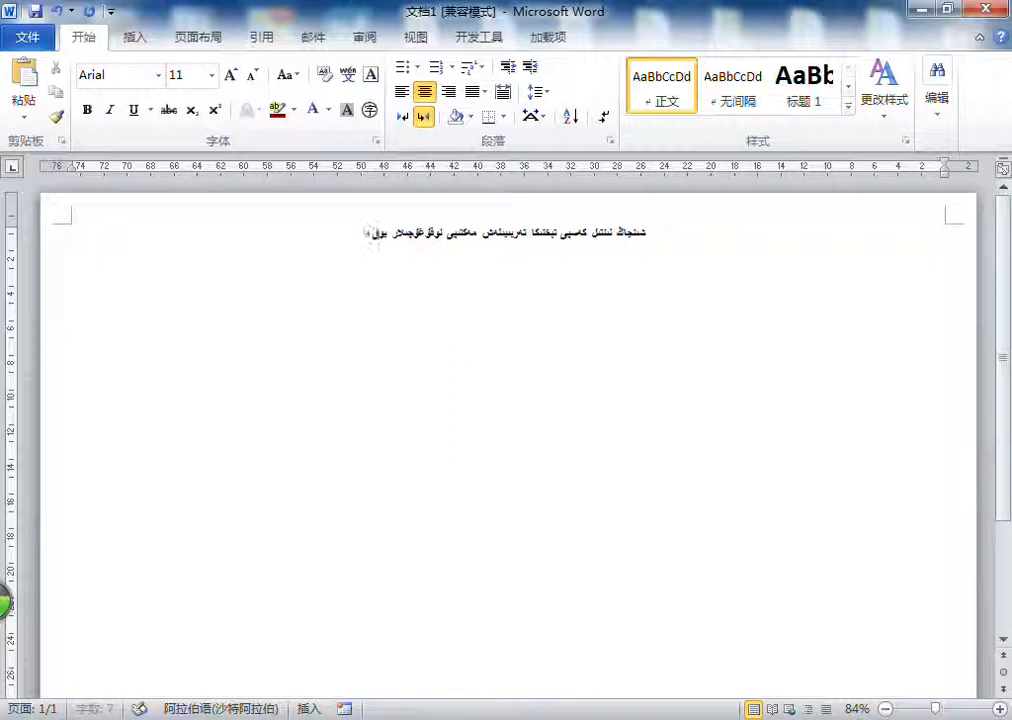
pyautogui.write('لىما جەدۋىلى')
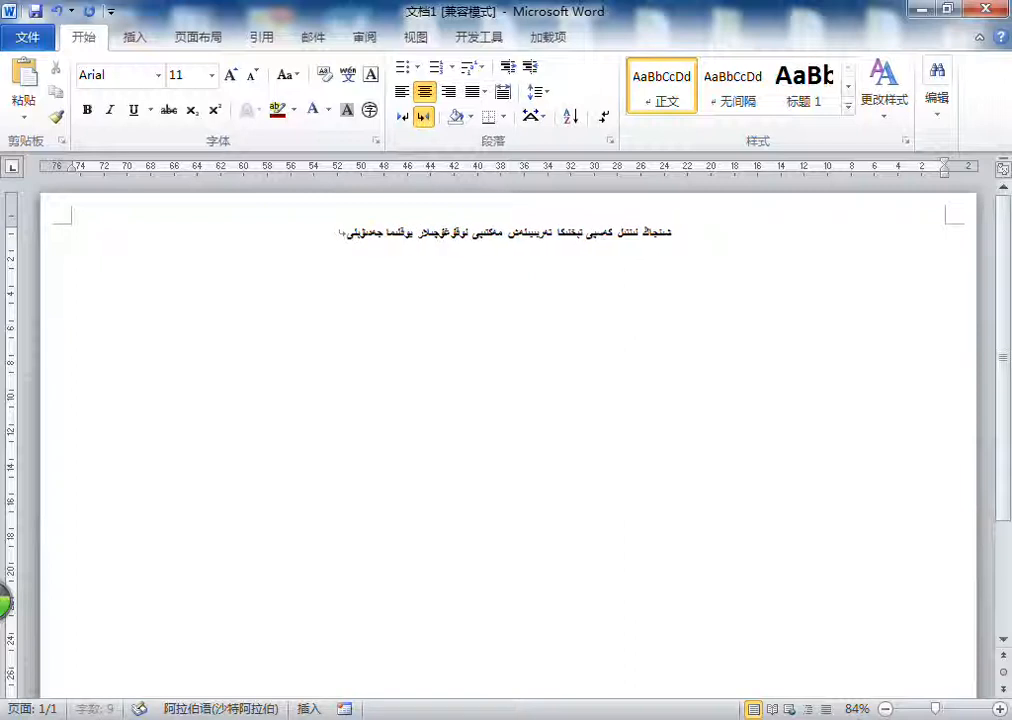
pyautogui.press('Return')
pyautogui.write('ئوقۇت')
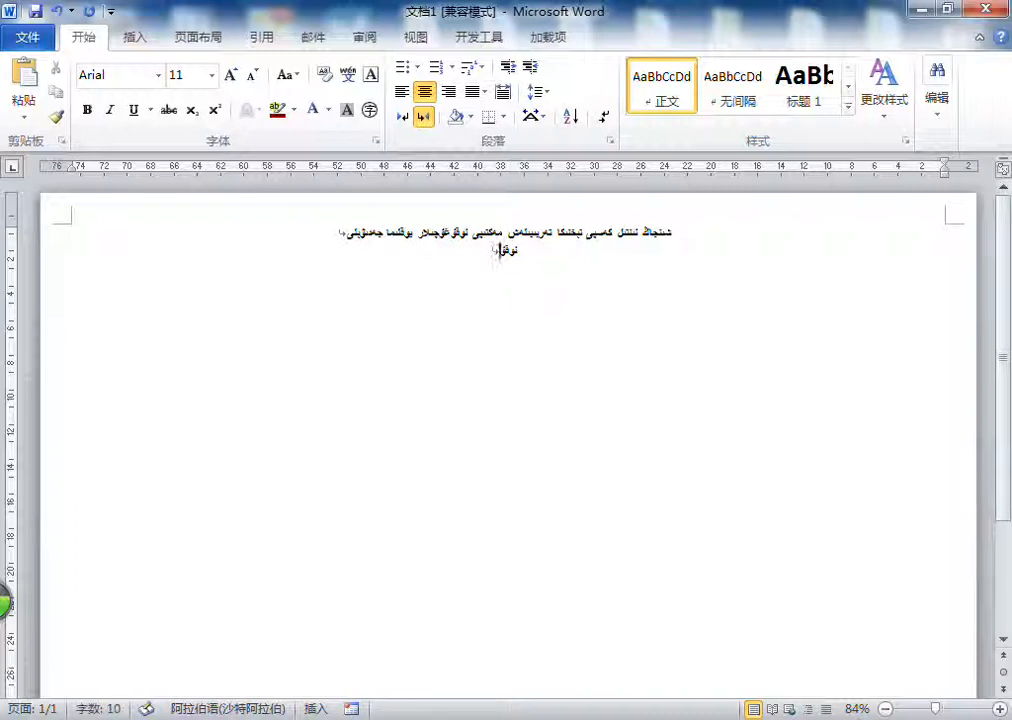
pyautogui.write('قۇچى')
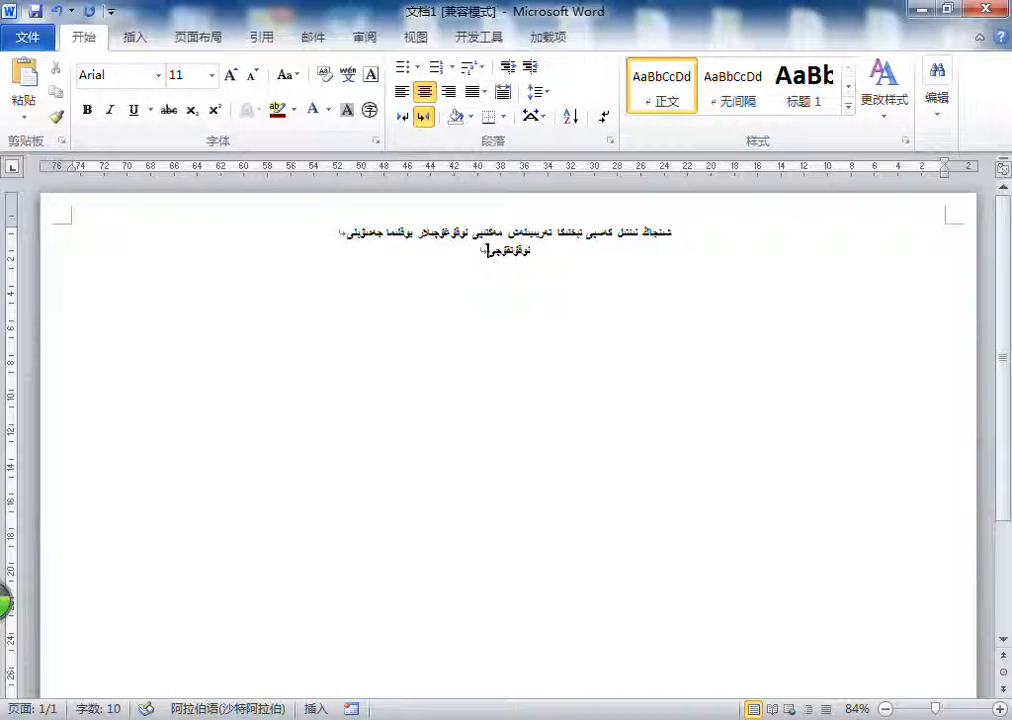
pyautogui.press('BackSpace')
pyautogui.press('BackSpace')
pyautogui.press('BackSpace')
pyautogui.press('BackSpace')
pyautogui.press('BackSpace')
pyautogui.press('BackSpace')
pyautogui.press('BackSpace')
pyautogui.press('BackSpace')
pyautogui.press('BackSpace')
# Enter the label "مەسئۇل ئوقۇتقۇچى ئىسمى:" on the line below the title
pyautogui.write('مەسئول ئو')
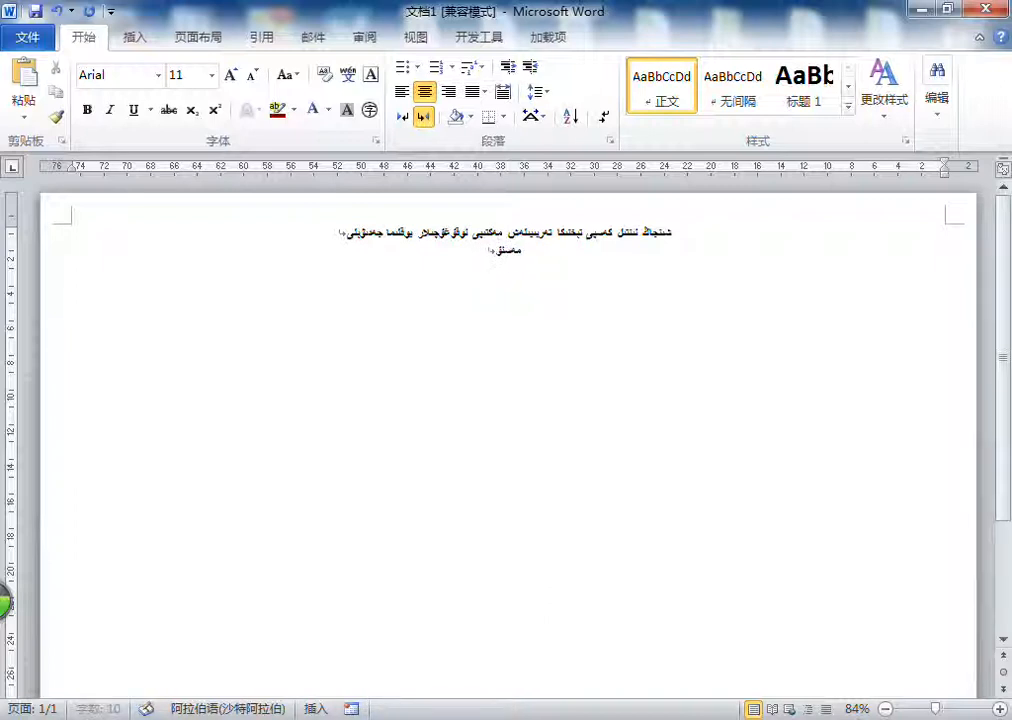
pyautogui.write('قۇتقۇچى')
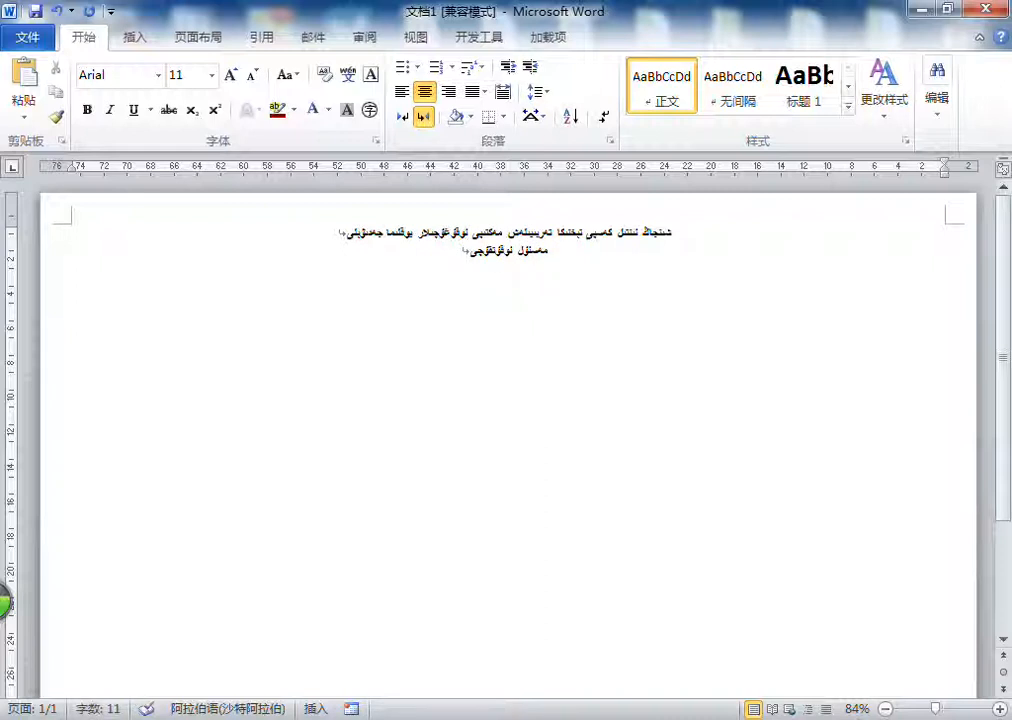
pyautogui.write(' ئىسمى')
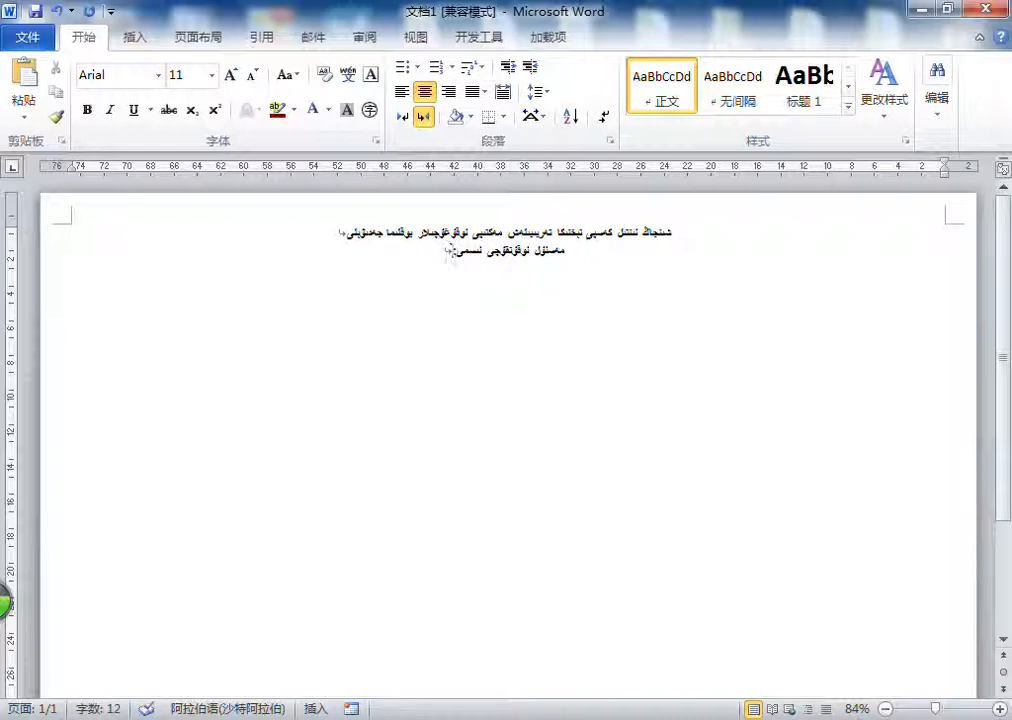
# Select the title and the label line and change their font to ALKATIP Basma
pyautogui.tripleClick(520, 232)
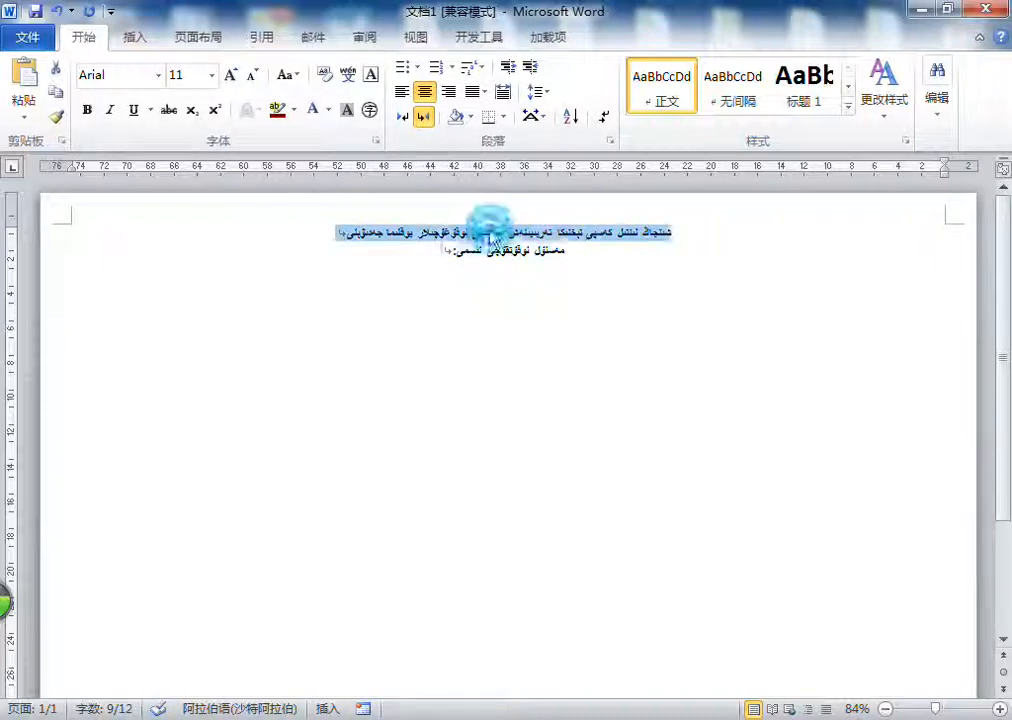
pyautogui.moveTo(465, 226); pyautogui.dragTo(493, 256)
pyautogui.click(158, 75)
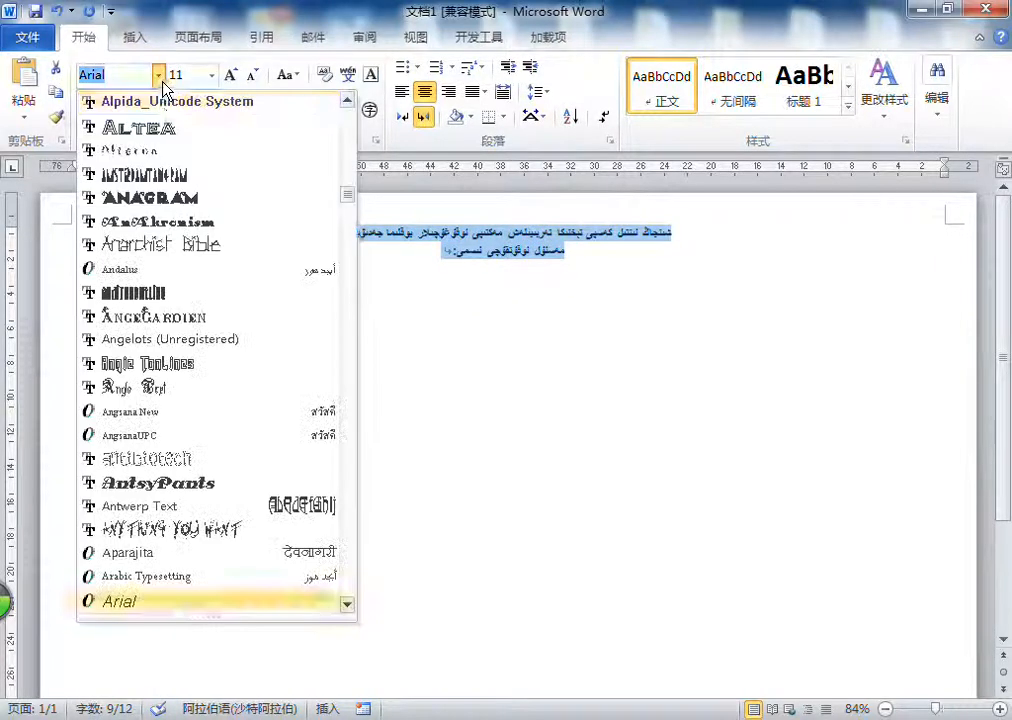
pyautogui.scroll(-20, 200, 300)
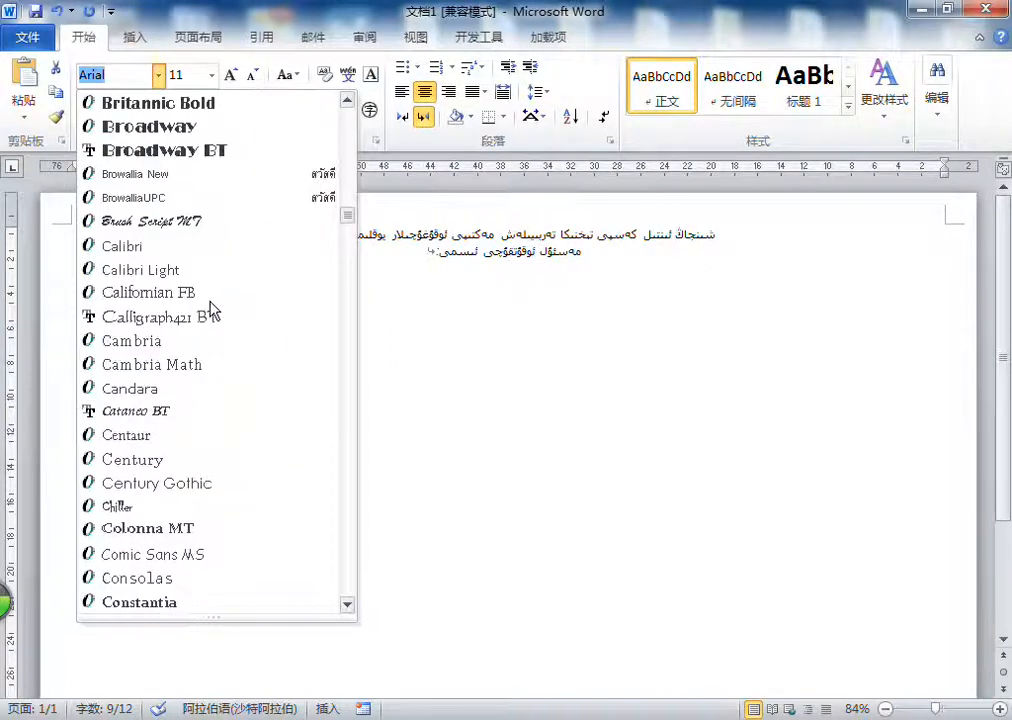
pyautogui.scroll(20, 210, 310)
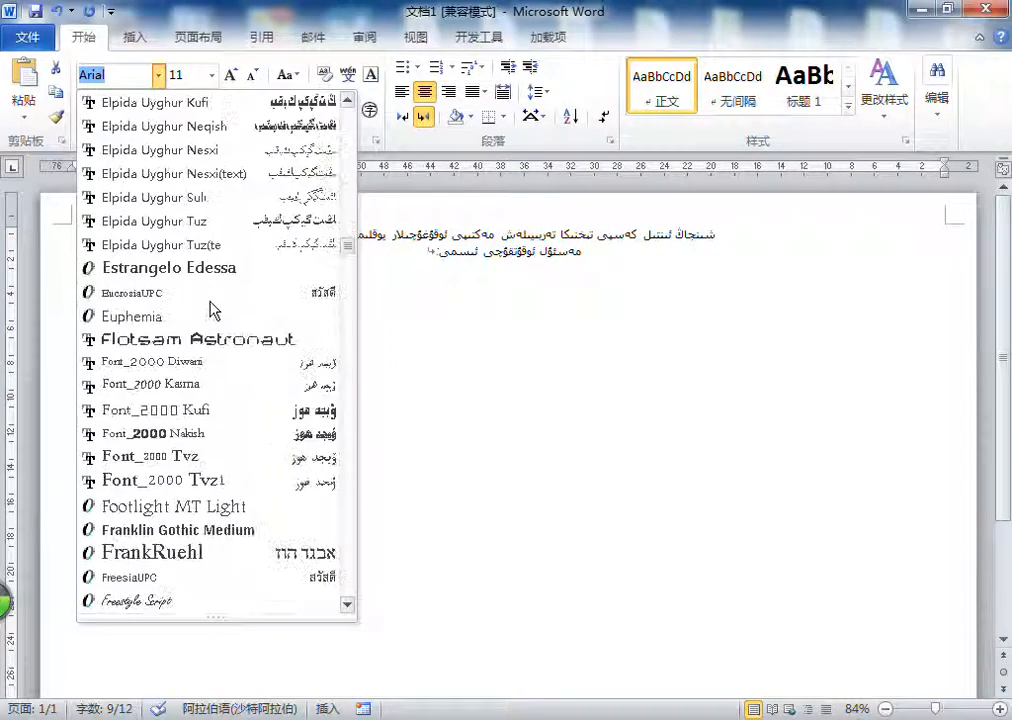
pyautogui.scroll(6, 213, 309)
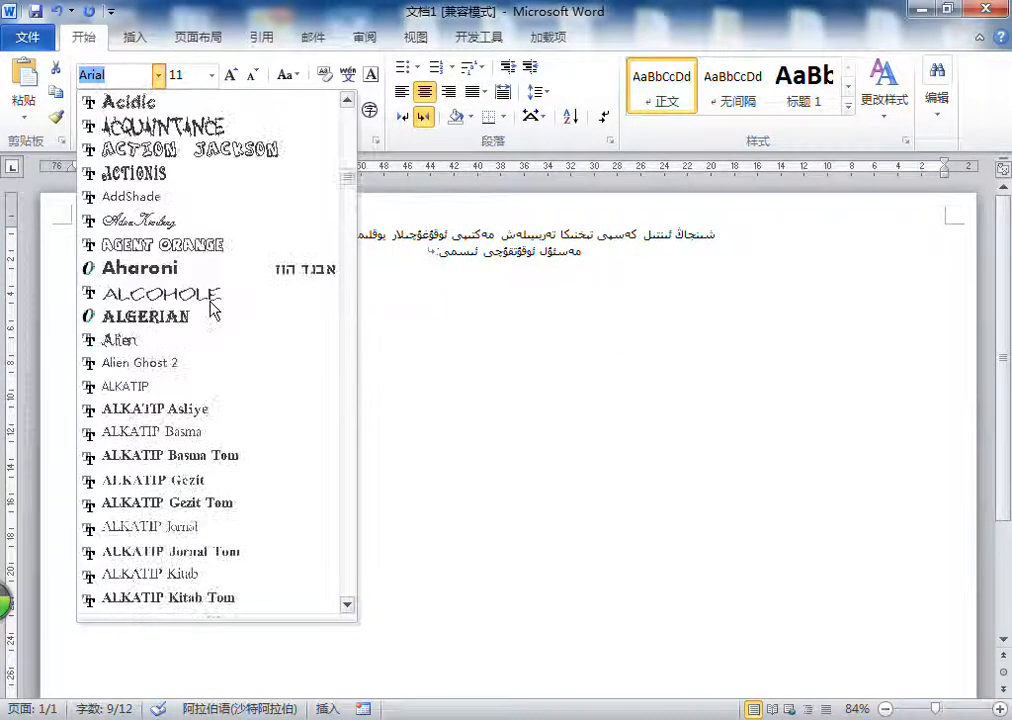
pyautogui.scroll(-2, 213, 309)
pyautogui.click(210, 312)
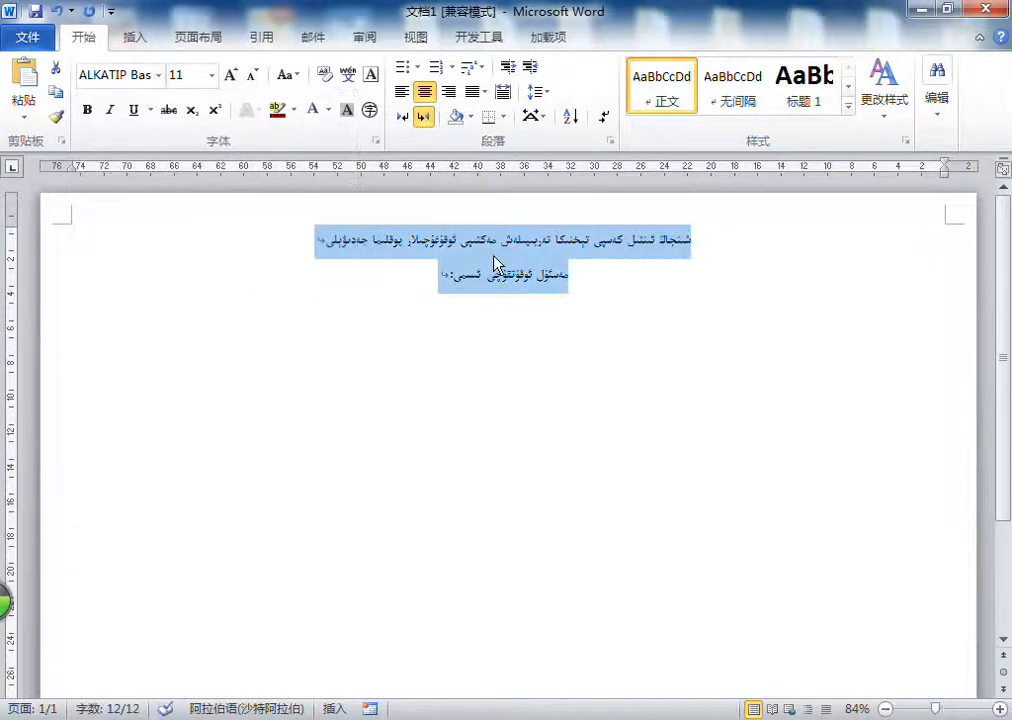
# Enlarge the title line's text to size 小二
pyautogui.click(482, 242)
pyautogui.tripleClick(493, 245)
pyautogui.click(230, 75)
pyautogui.click(230, 75)
pyautogui.click(230, 75)
pyautogui.click(230, 75)
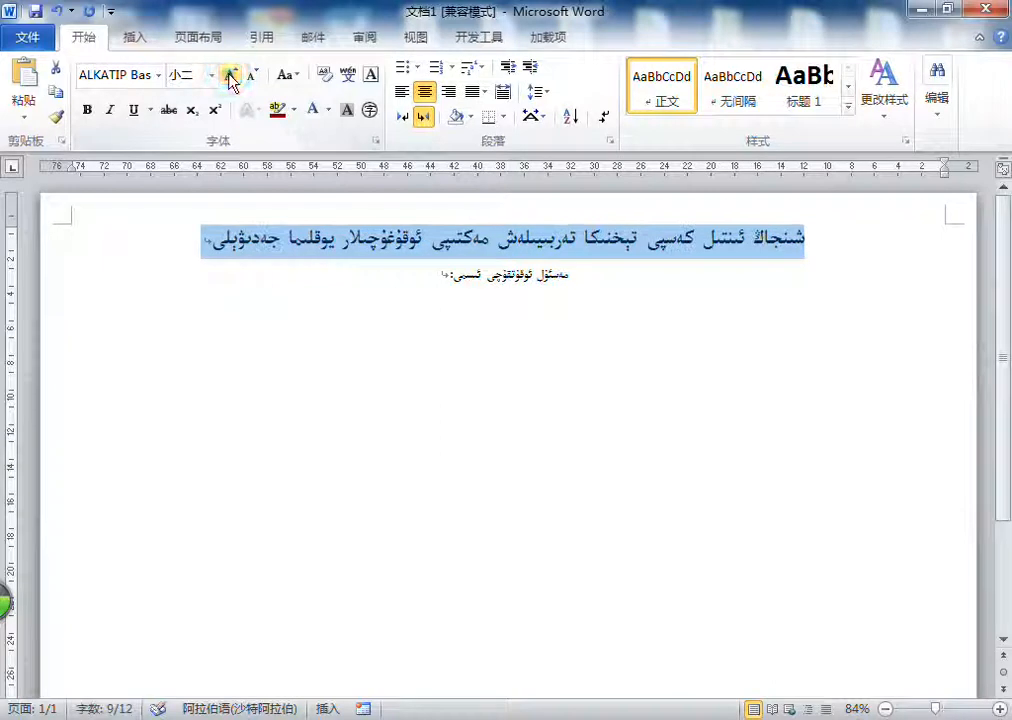
pyautogui.click(524, 276)
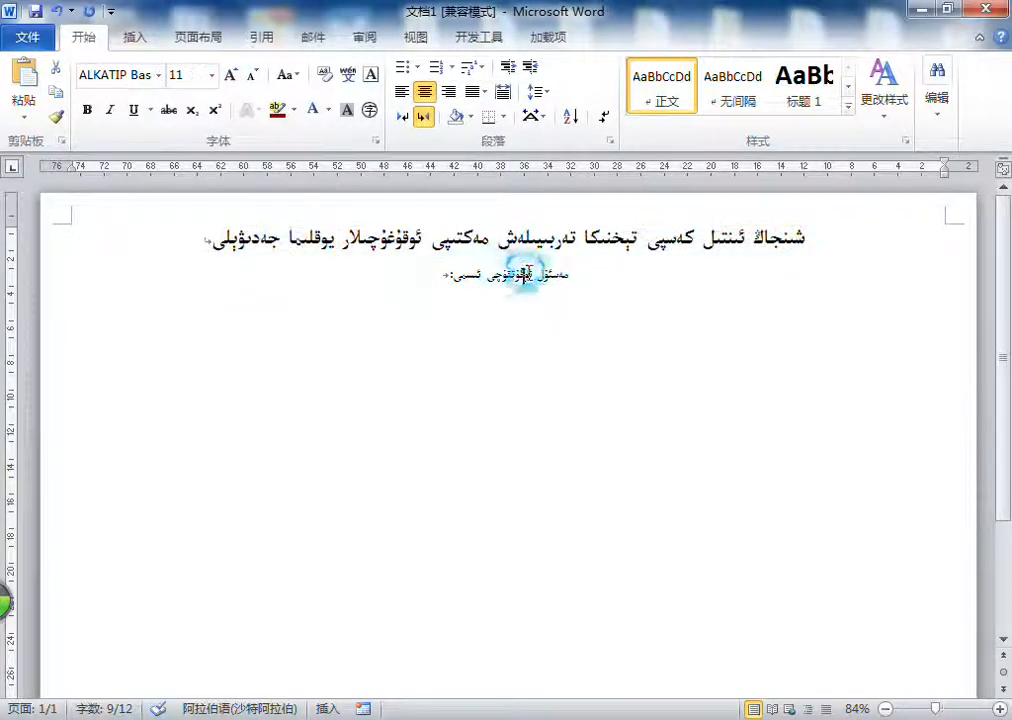
# Enlarge the teacher-name label line below the title to size 四号
pyautogui.tripleClick(501, 276)
pyautogui.click(230, 75)
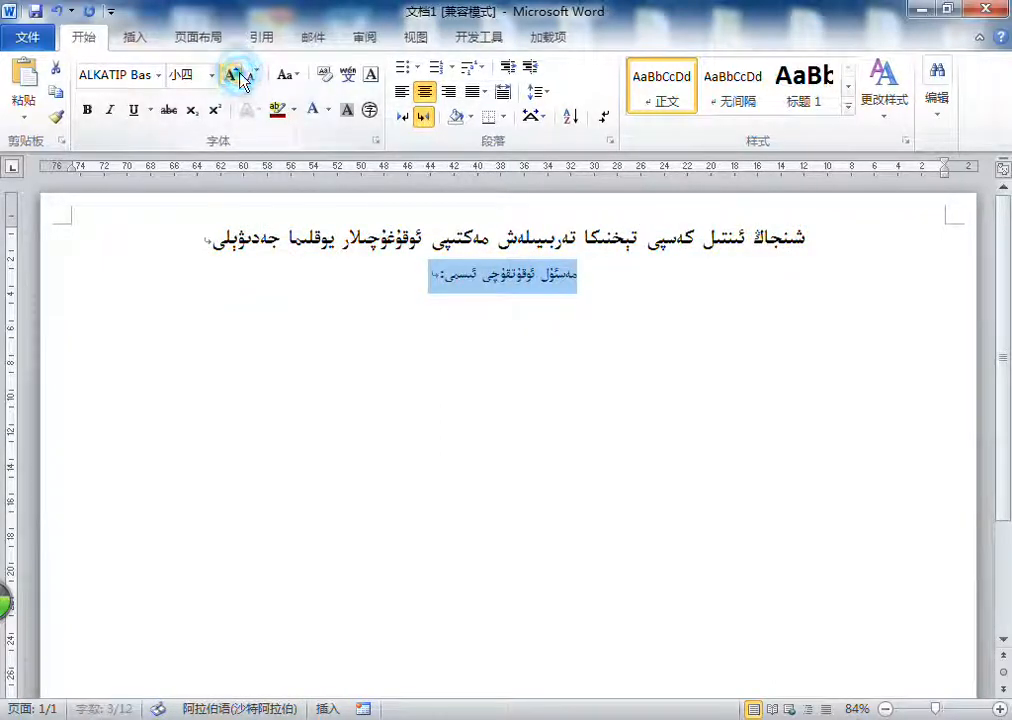
pyautogui.click(230, 75)
pyautogui.click(429, 280)
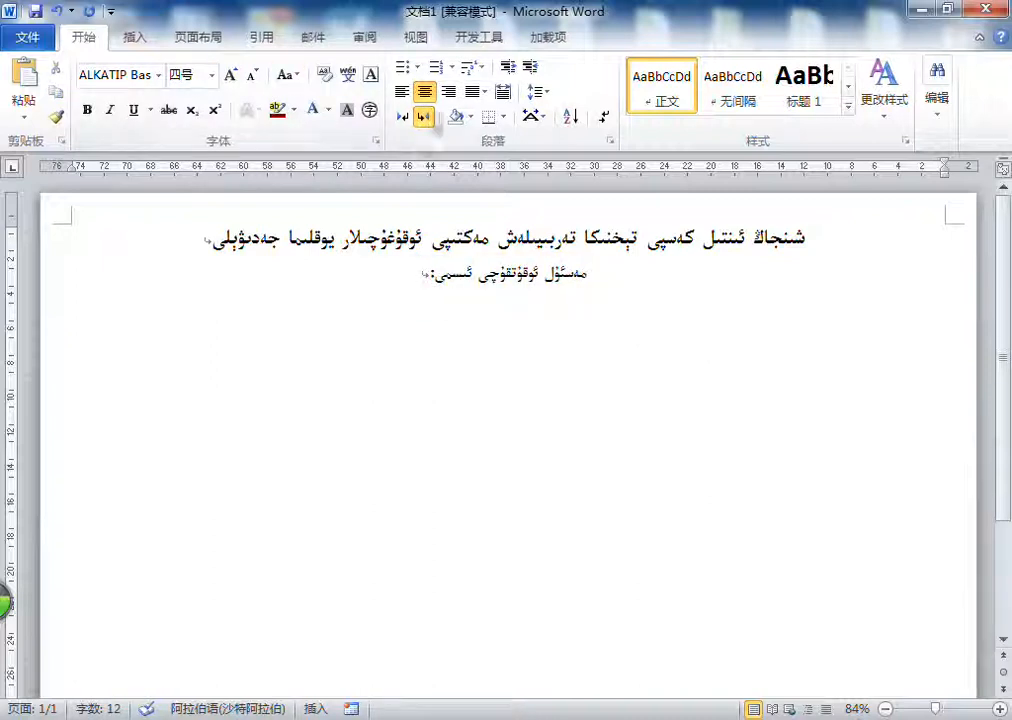
# Align the teacher-name label to the right margin, with blank space after its colon and a new line below
pyautogui.click(484, 91)
pyautogui.click(530, 108)
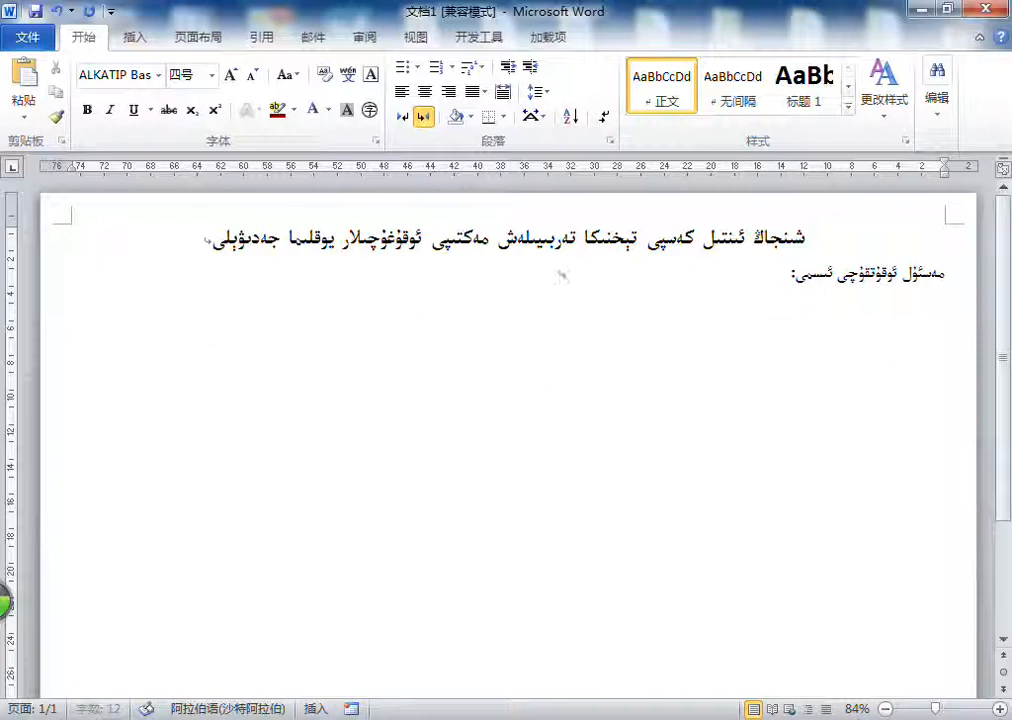
pyautogui.press('Return')
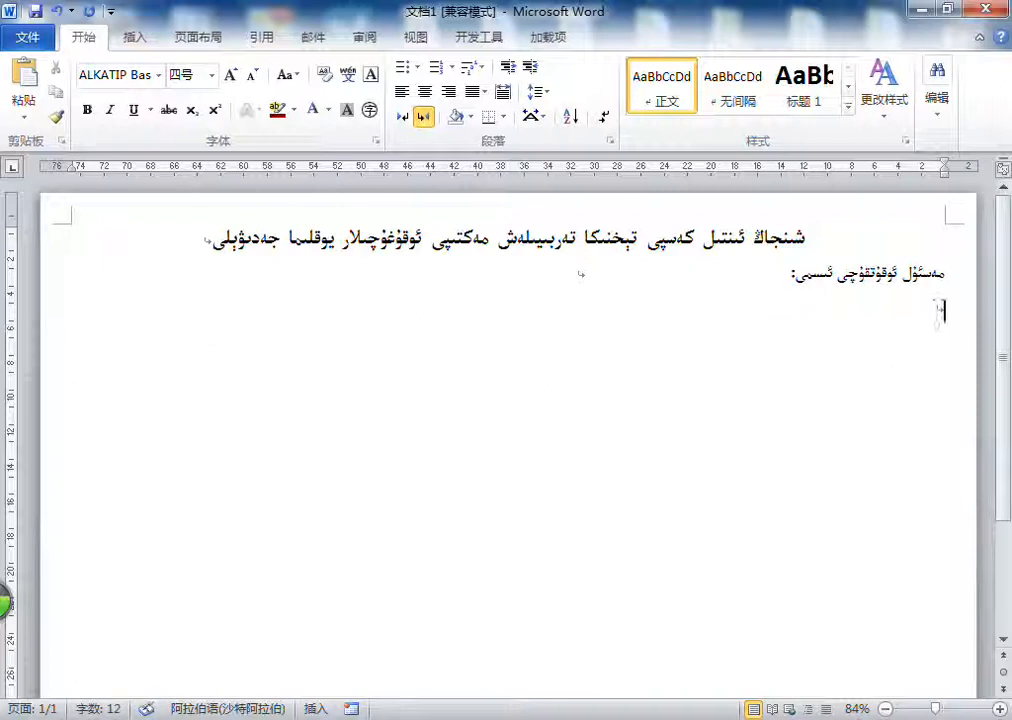
# Underline the blank space after the teacher-name label and center the empty line below it
pyautogui.click(787, 275)
pyautogui.moveTo(787, 275); pyautogui.dragTo(595, 278)
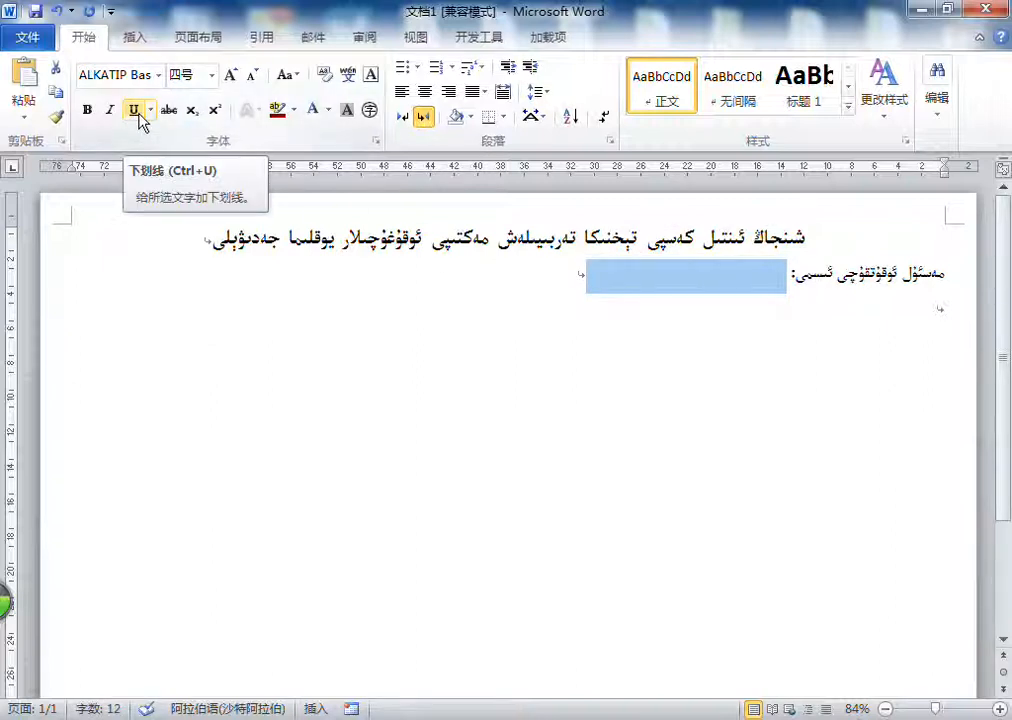
pyautogui.click(135, 111)
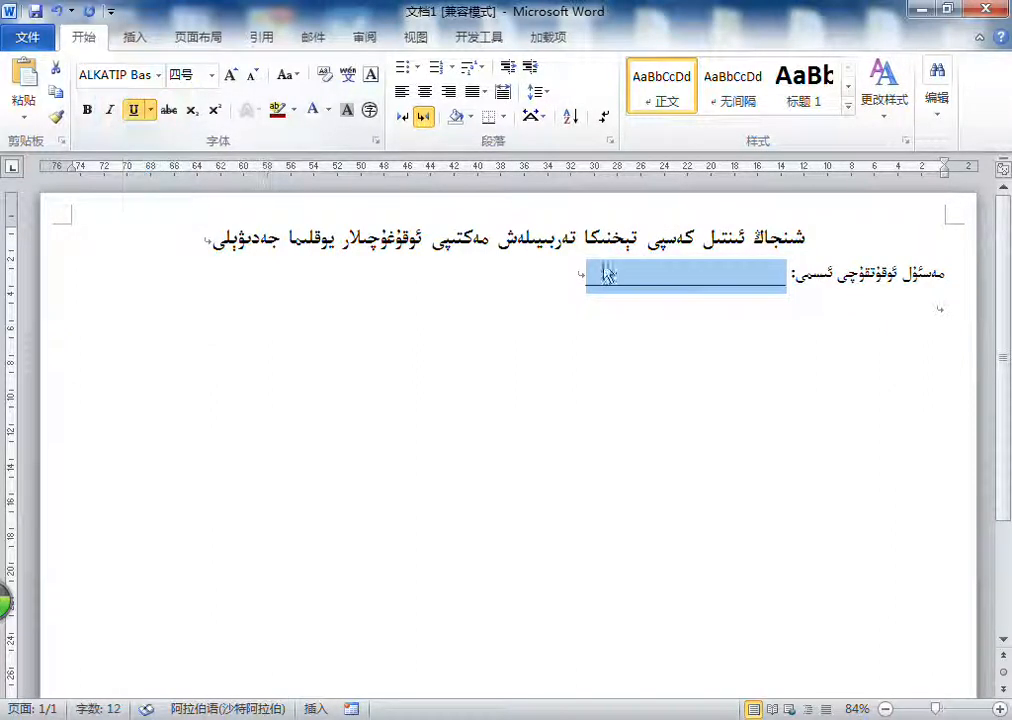
pyautogui.click(774, 315)
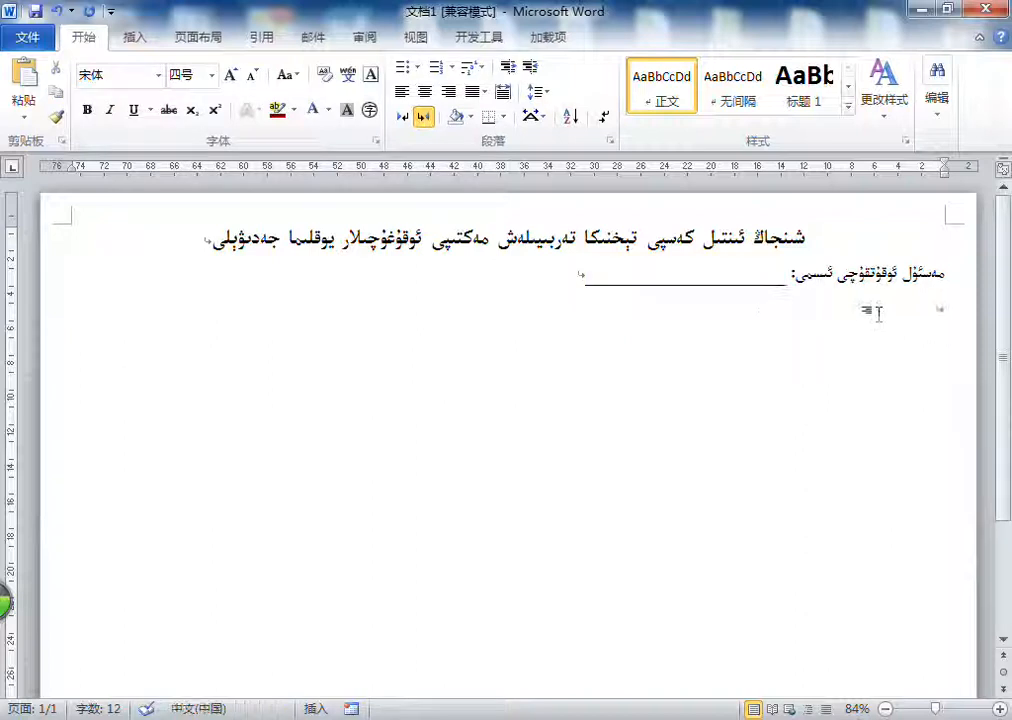
pyautogui.click(425, 92)
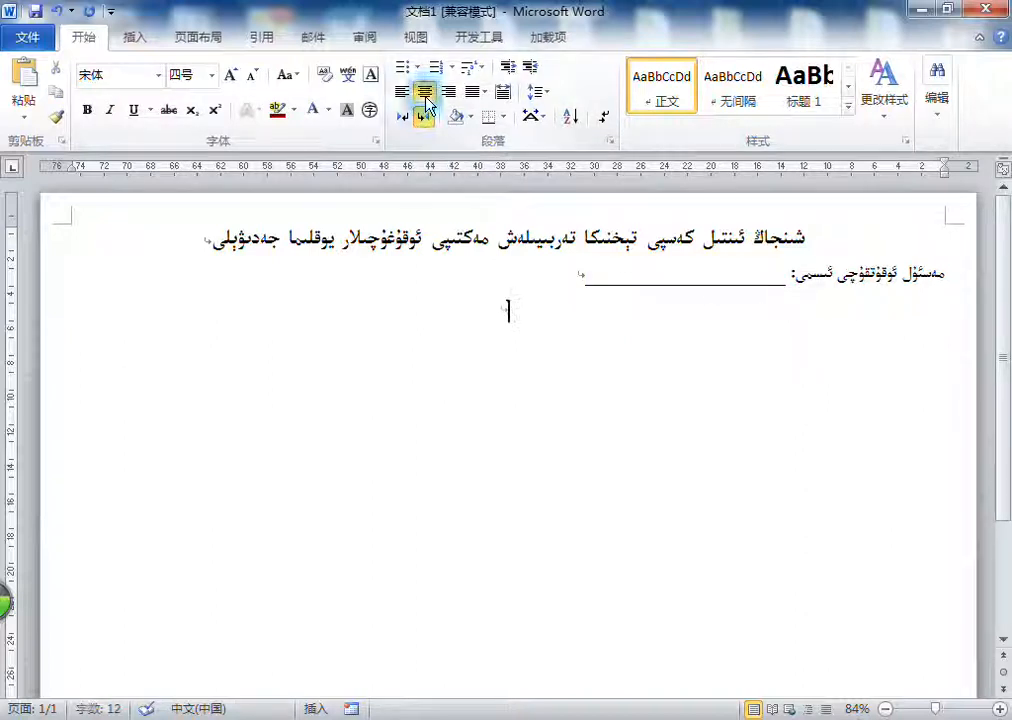
# Insert a table with 34 columns and 21 rows on the centered empty line
pyautogui.click(140, 42)
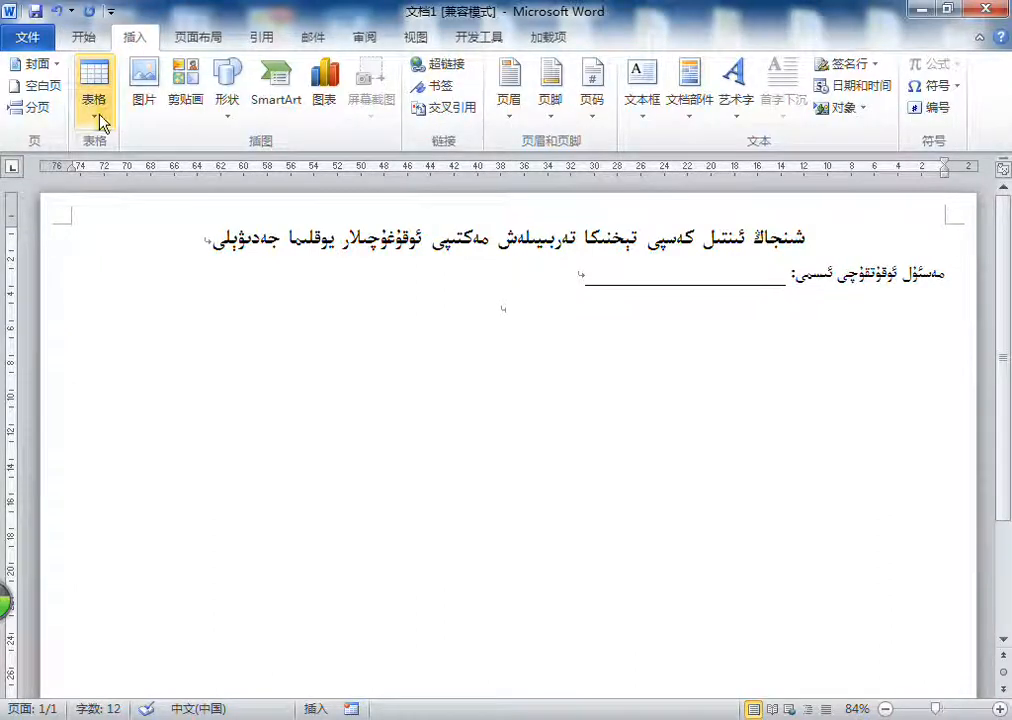
pyautogui.click(98, 112)
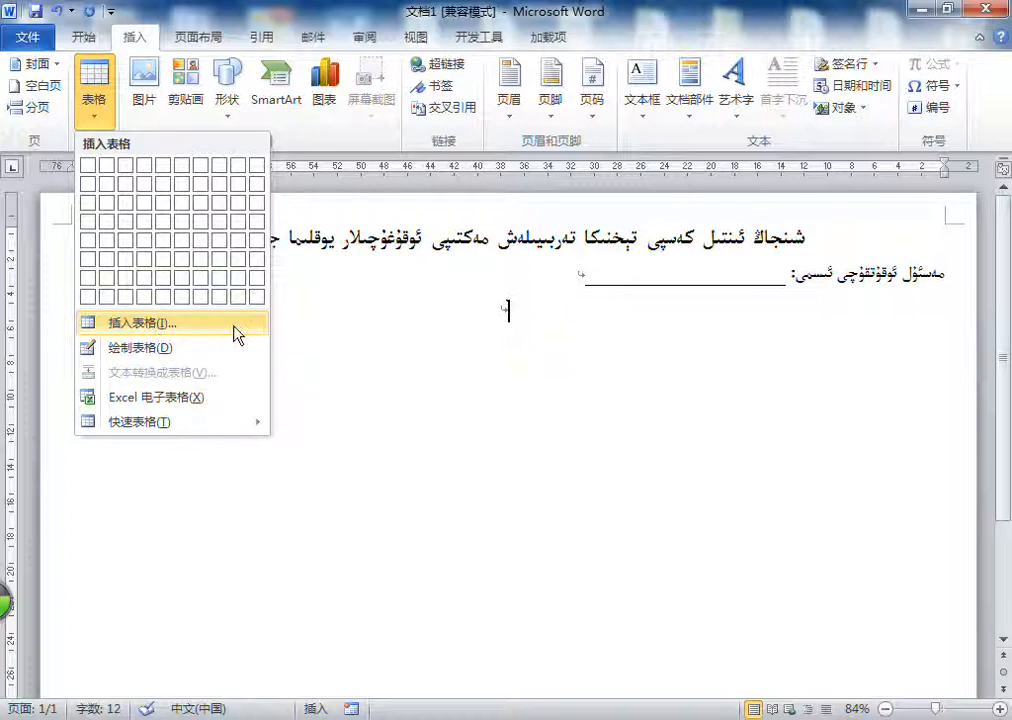
pyautogui.click(145, 326)
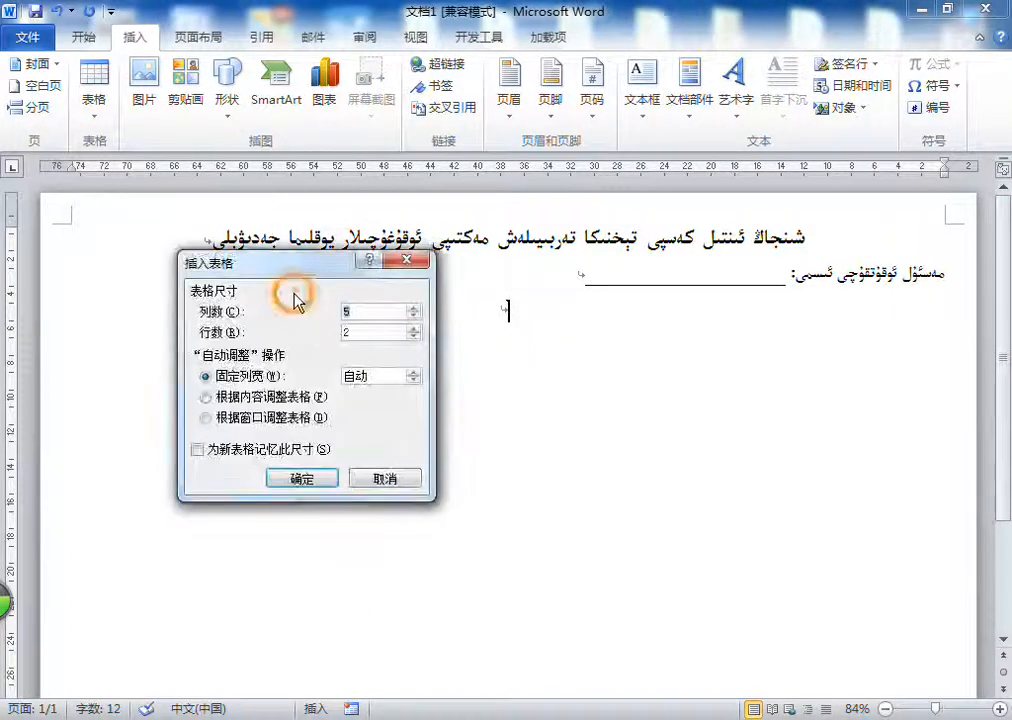
pyautogui.click(393, 311)
pyautogui.click(380, 332)
pyautogui.moveTo(357, 314); pyautogui.dragTo(346, 291)
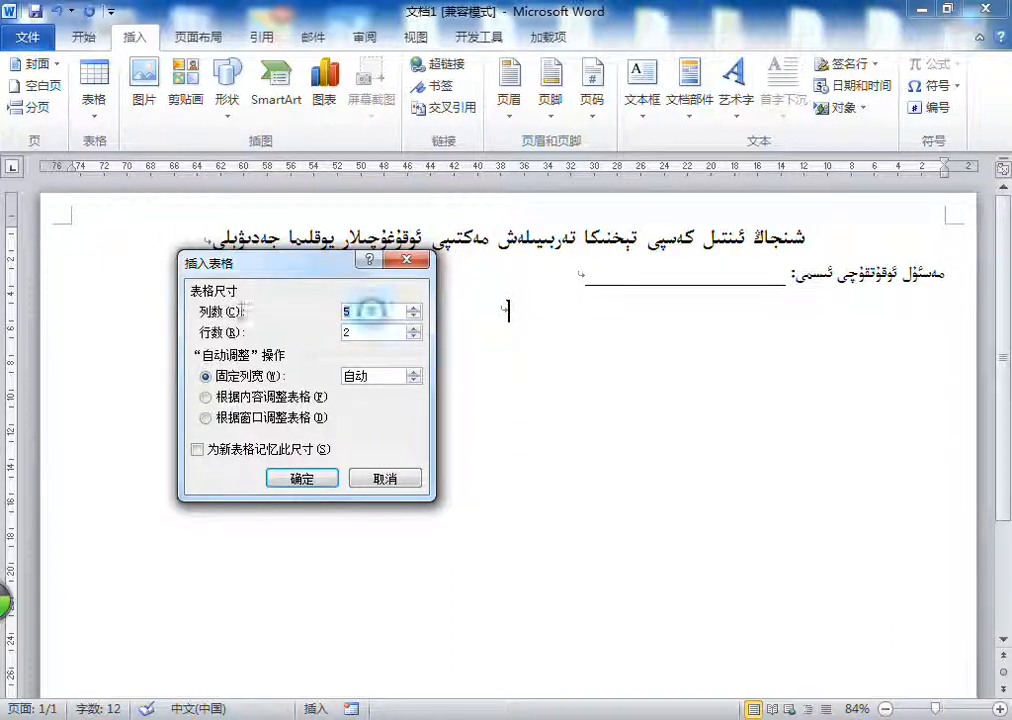
pyautogui.write('34')
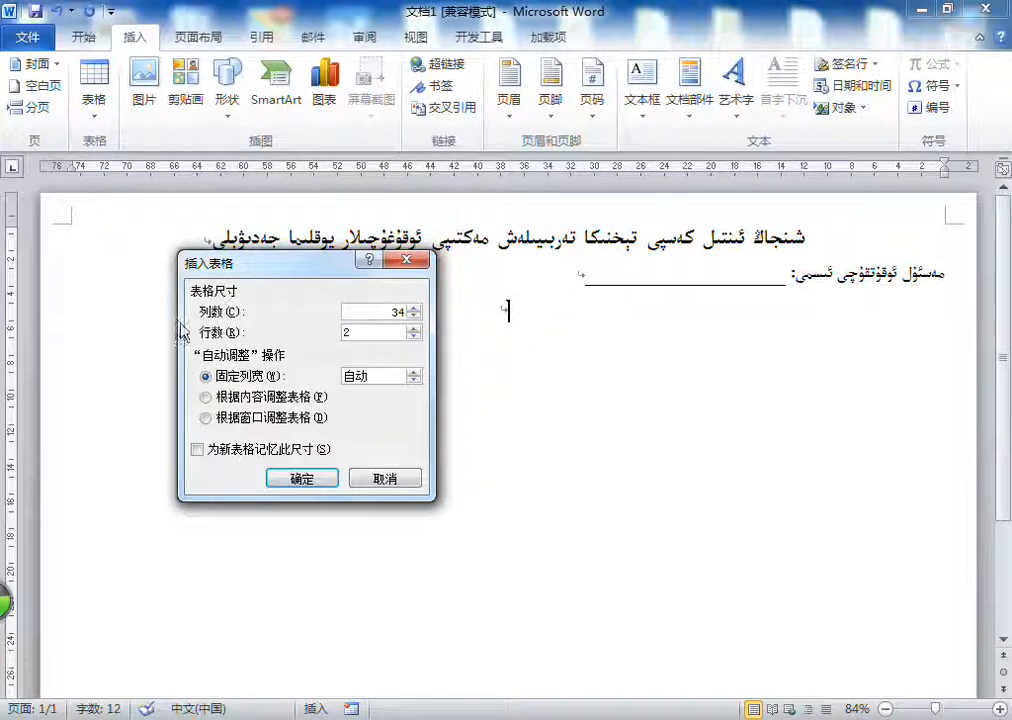
pyautogui.click(377, 328)
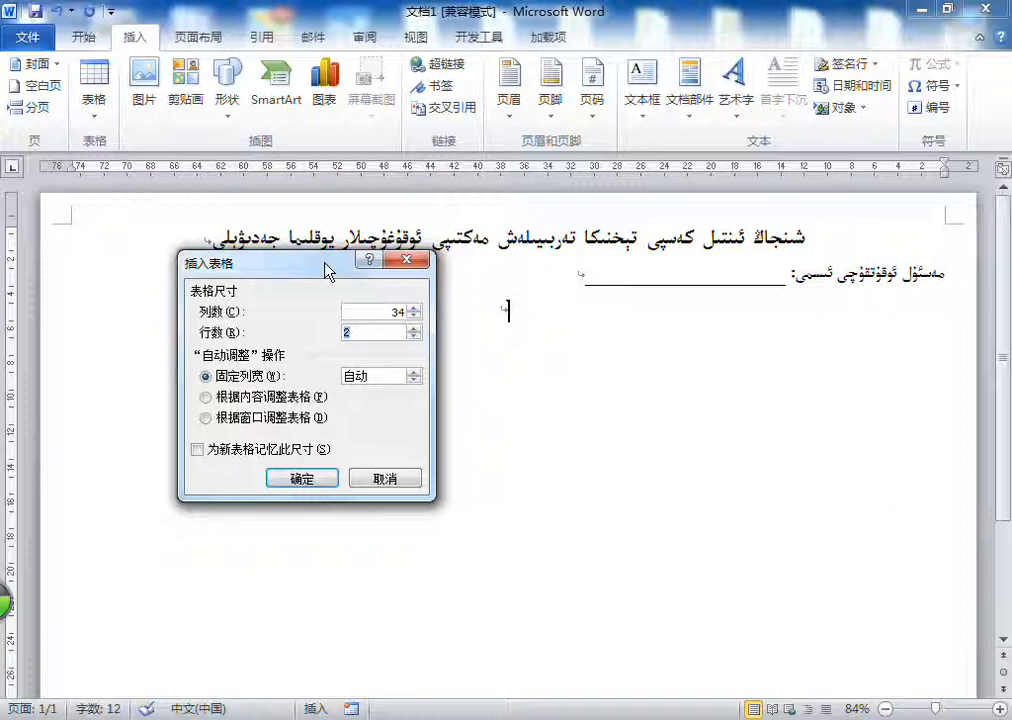
pyautogui.write('21')
pyautogui.click(298, 480)
pyautogui.scroll(-10, 493, 402)
pyautogui.scroll(10, 495, 402)
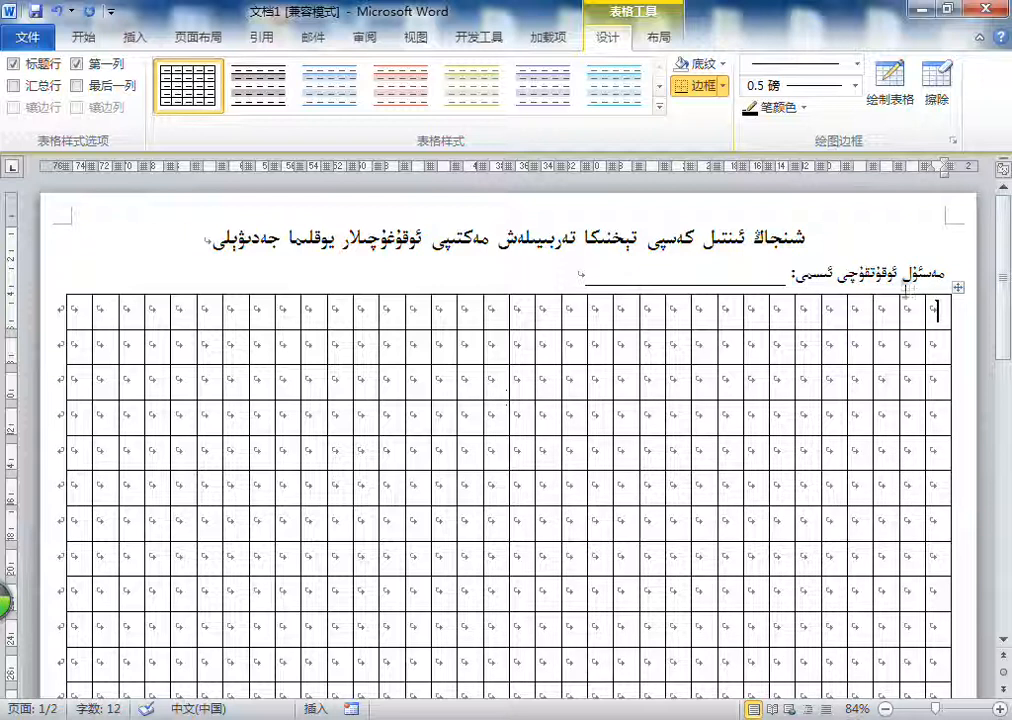
pyautogui.click(933, 312)
pyautogui.moveTo(938, 312); pyautogui.dragTo(912, 562)
pyautogui.click(938, 314)
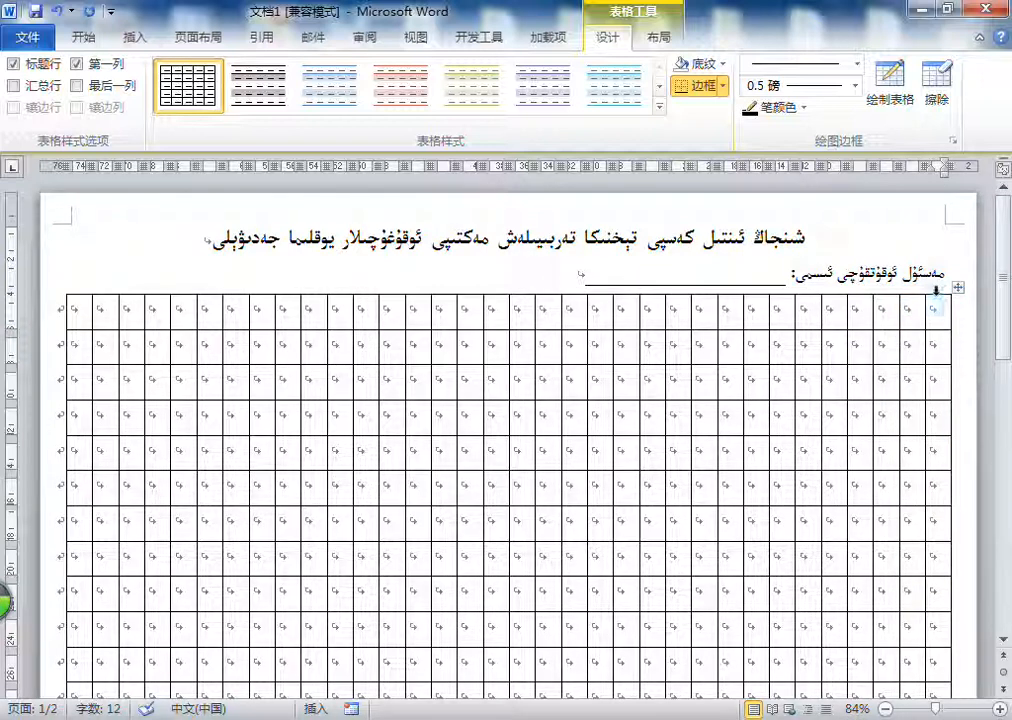
pyautogui.click(936, 291)
pyautogui.click(913, 290)
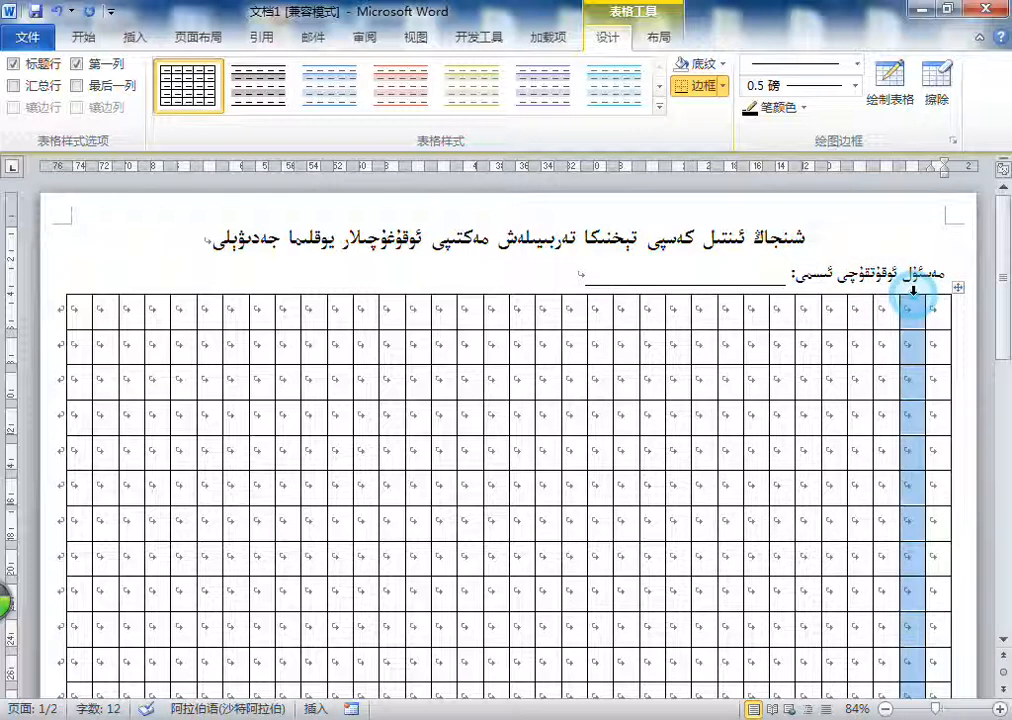
pyautogui.click(886, 290)
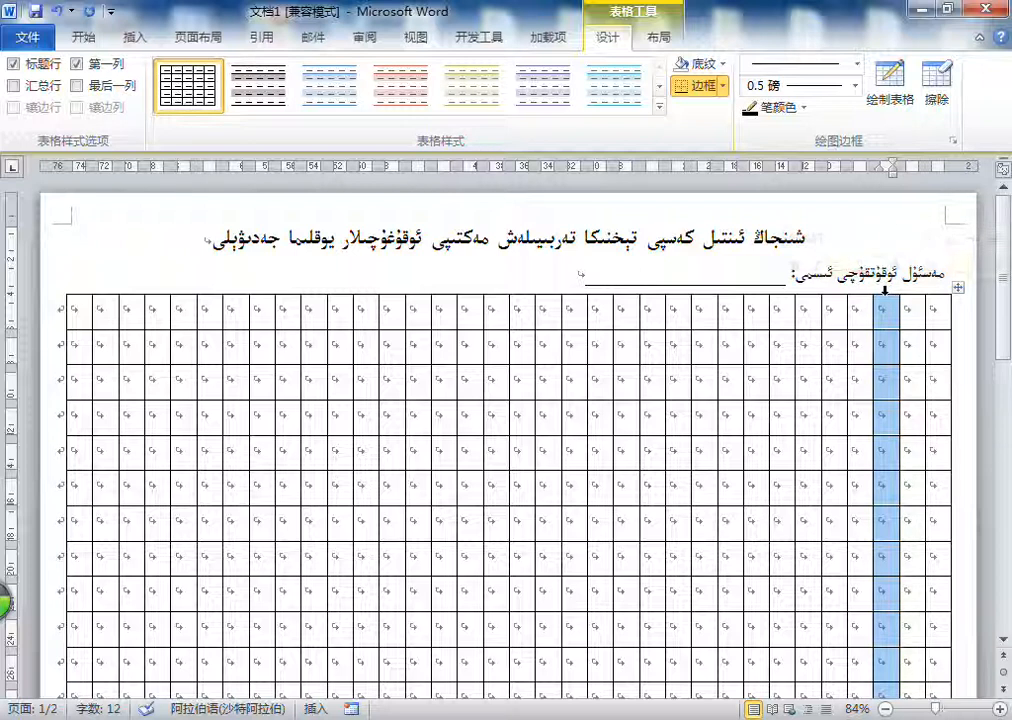
pyautogui.moveTo(865, 290); pyautogui.dragTo(70, 295)
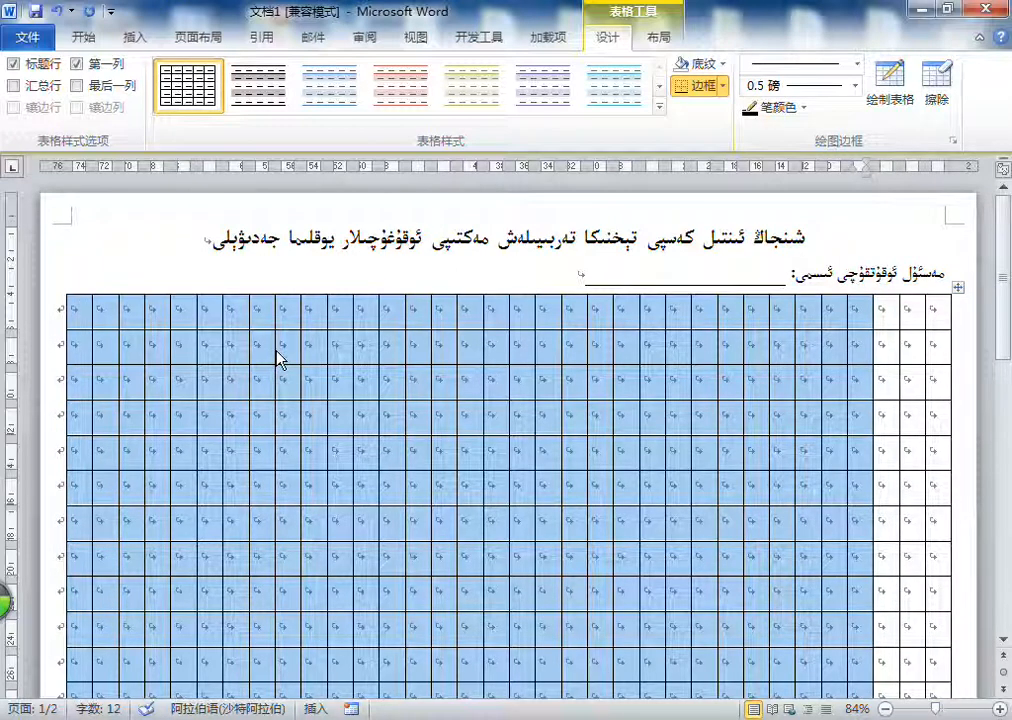
pyautogui.click(809, 328)
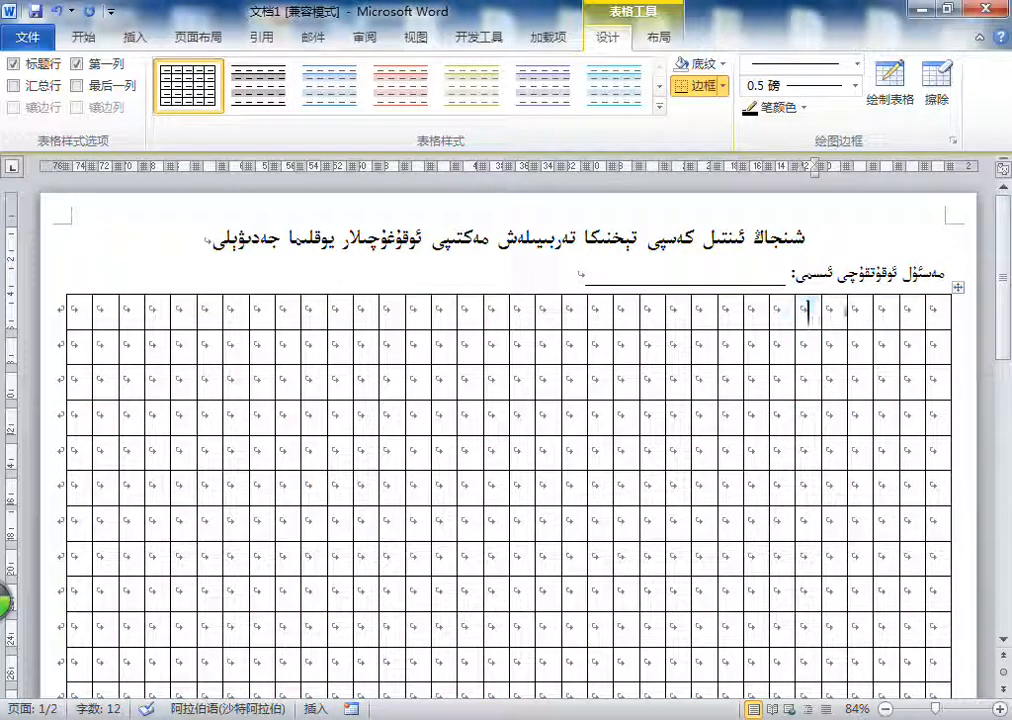
pyautogui.click(860, 310)
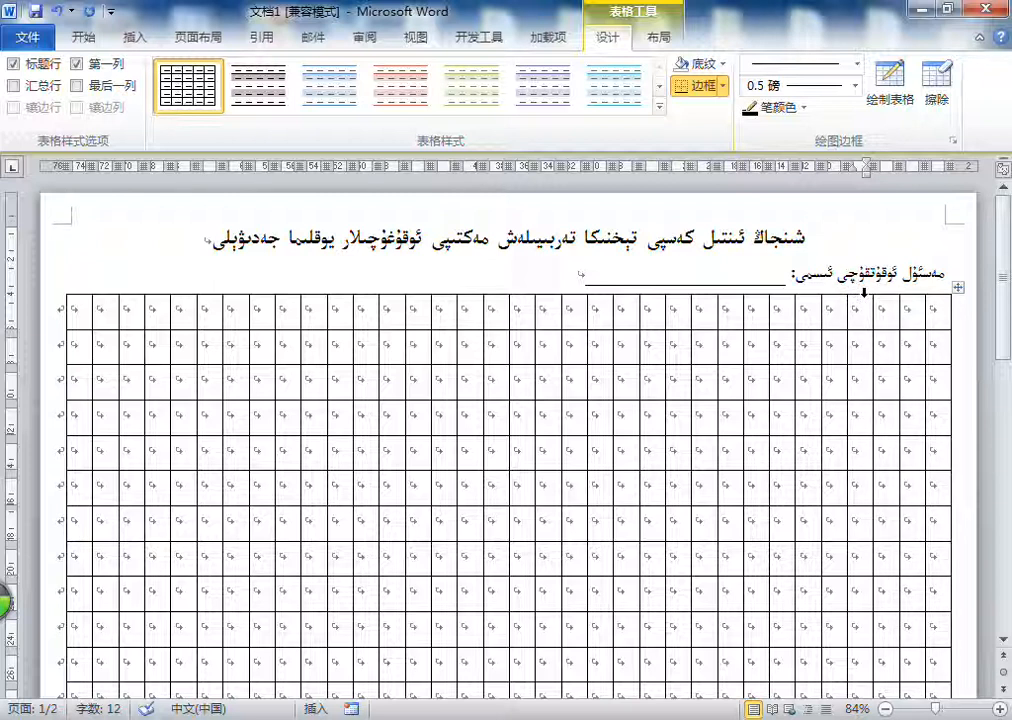
# Set the width of all table columns except the first three at the right edge to 0.35 cm
pyautogui.moveTo(863, 293); pyautogui.dragTo(66, 292)
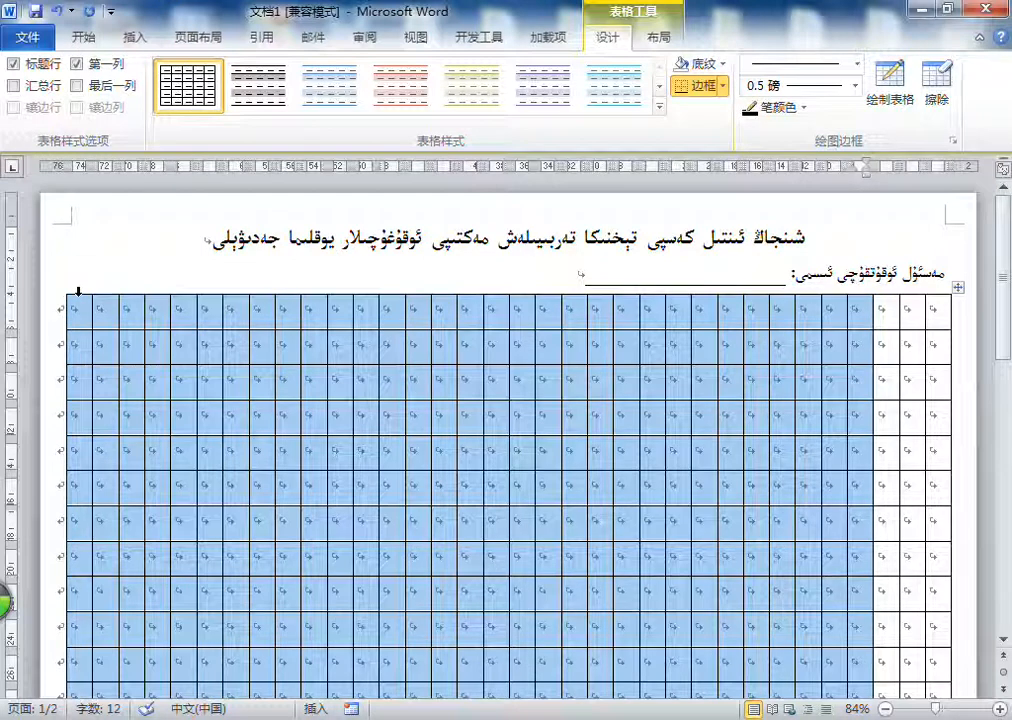
pyautogui.click(659, 38)
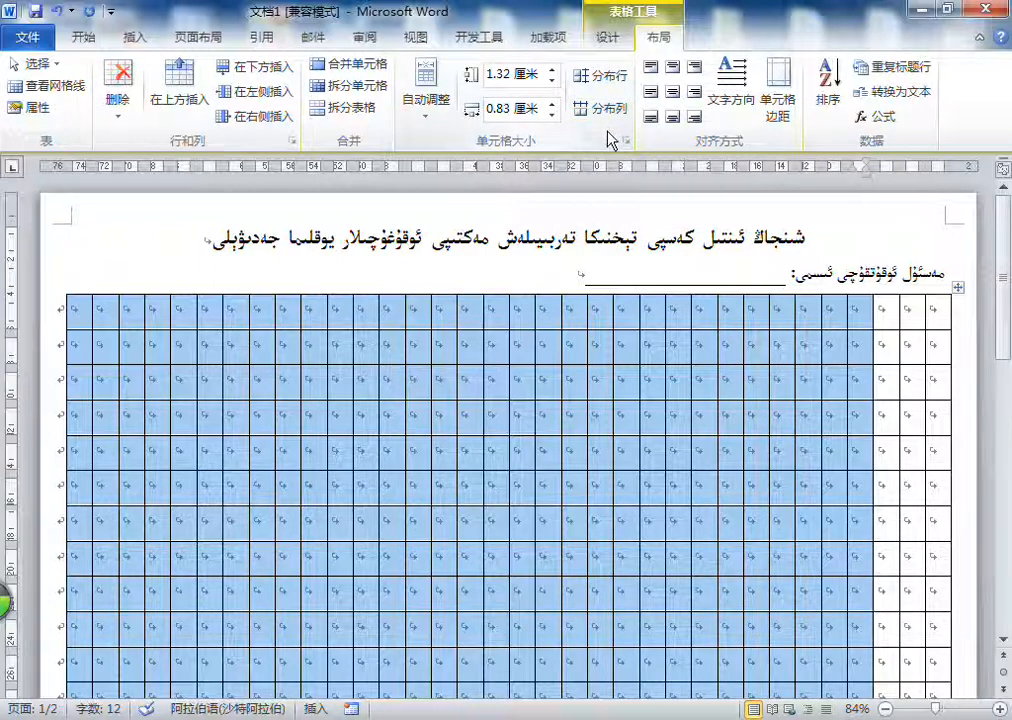
pyautogui.doubleClick(512, 108)
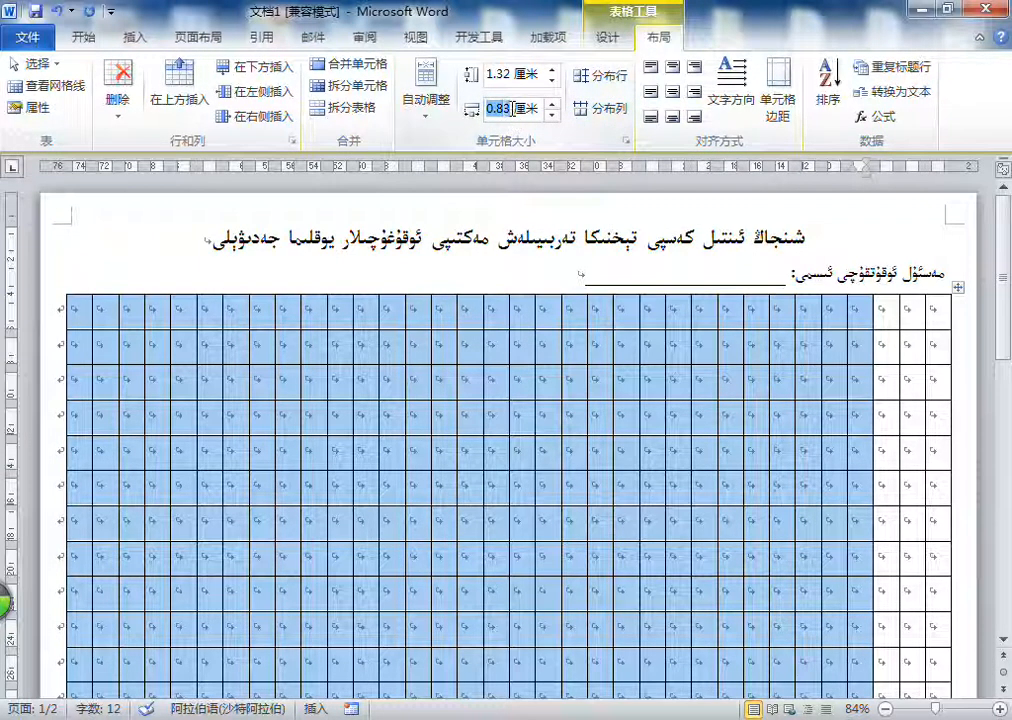
pyautogui.write('0.35')
pyautogui.press('Return')
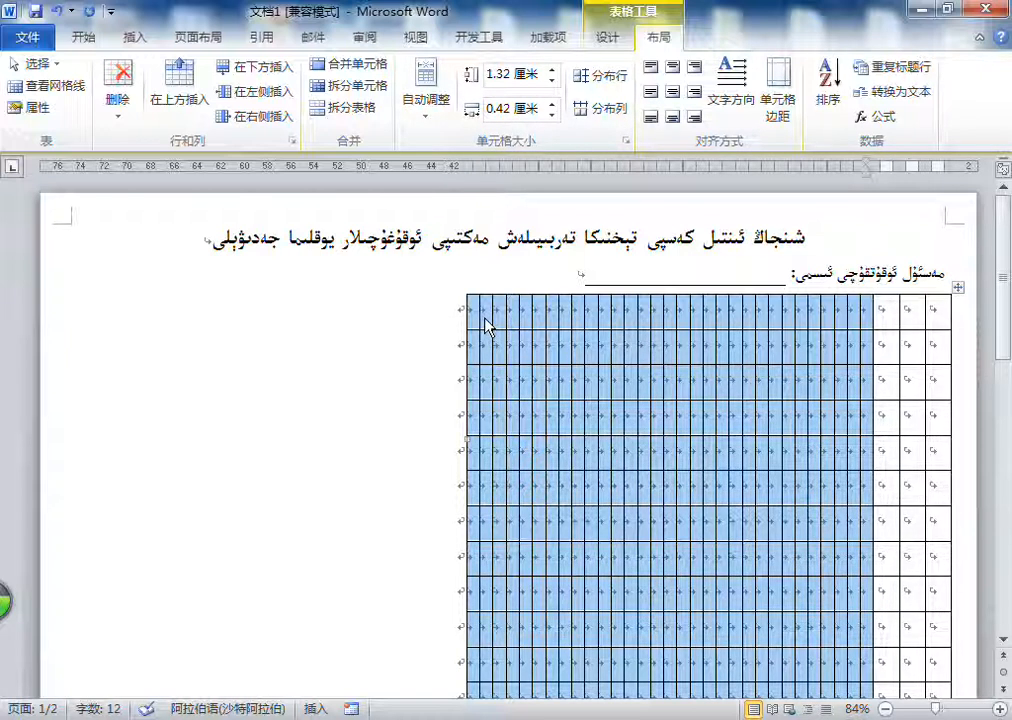
# Test the first column's width by entering 20 in one of its cells, and clear the number again
pyautogui.moveTo(940, 308); pyautogui.dragTo(855, 522)
pyautogui.click(934, 313)
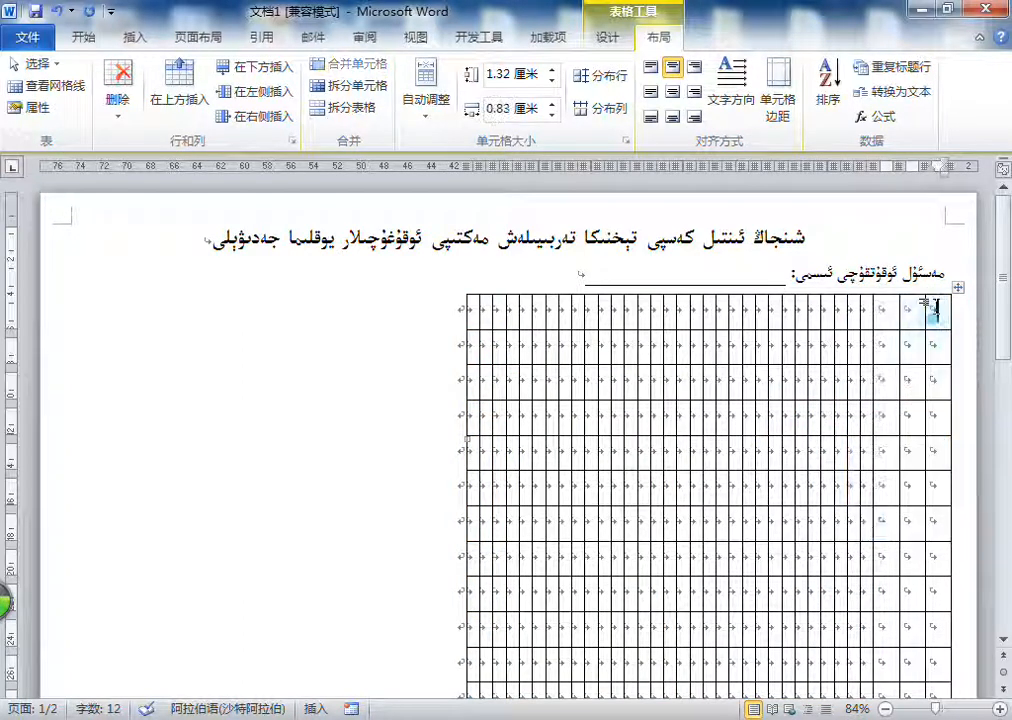
pyautogui.click(938, 300)
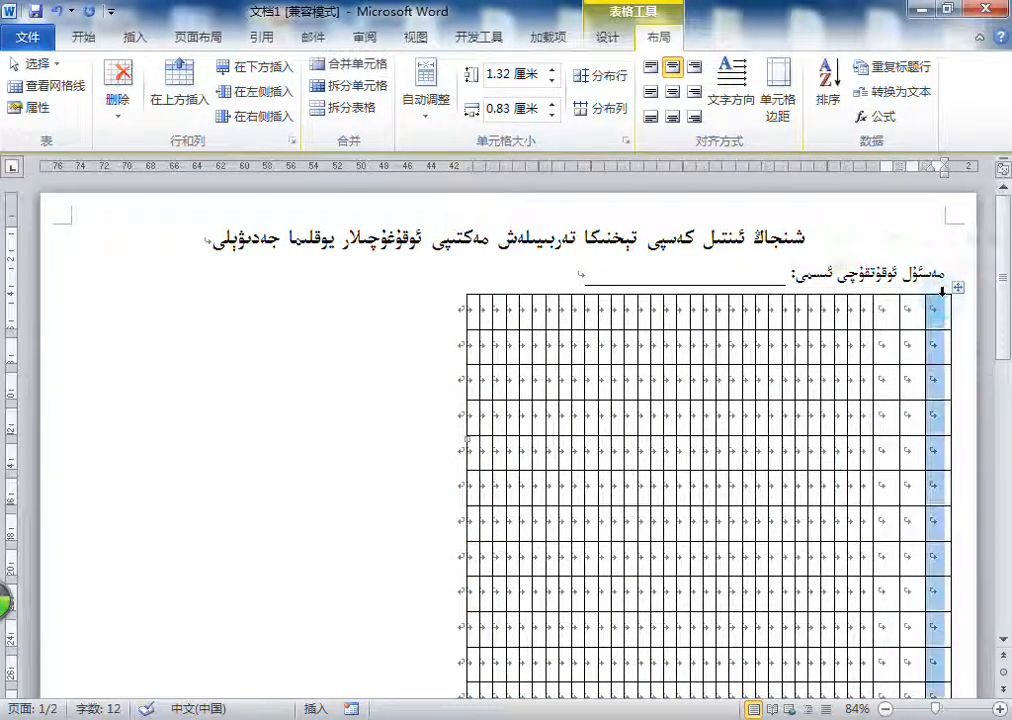
pyautogui.scroll(-5, 944, 300)
pyautogui.click(940, 334)
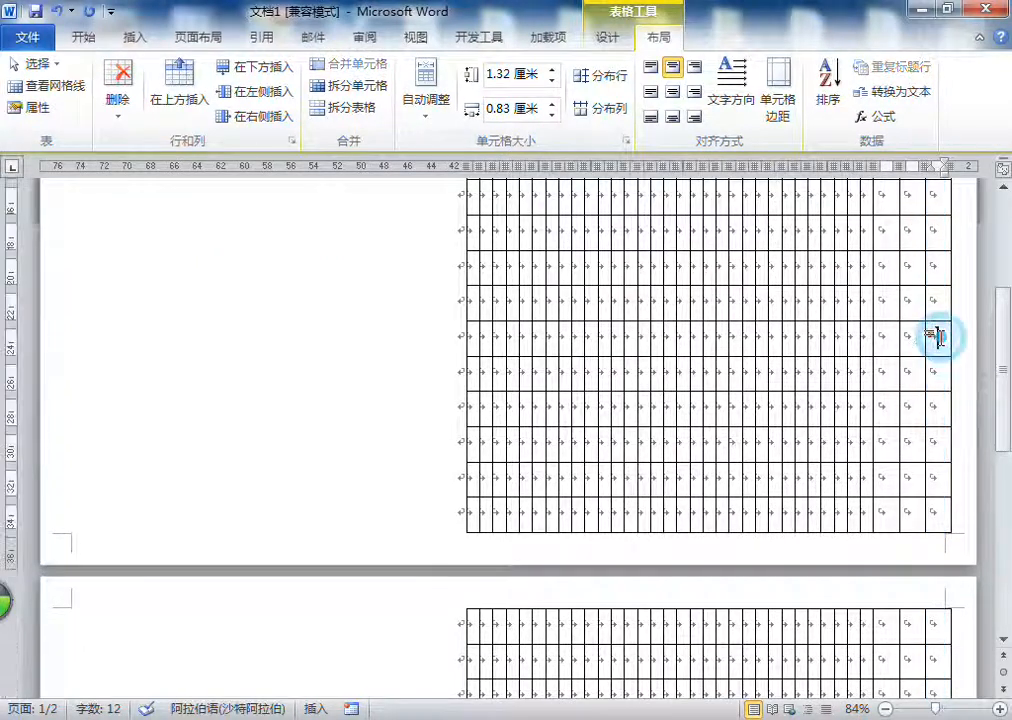
pyautogui.write('20')
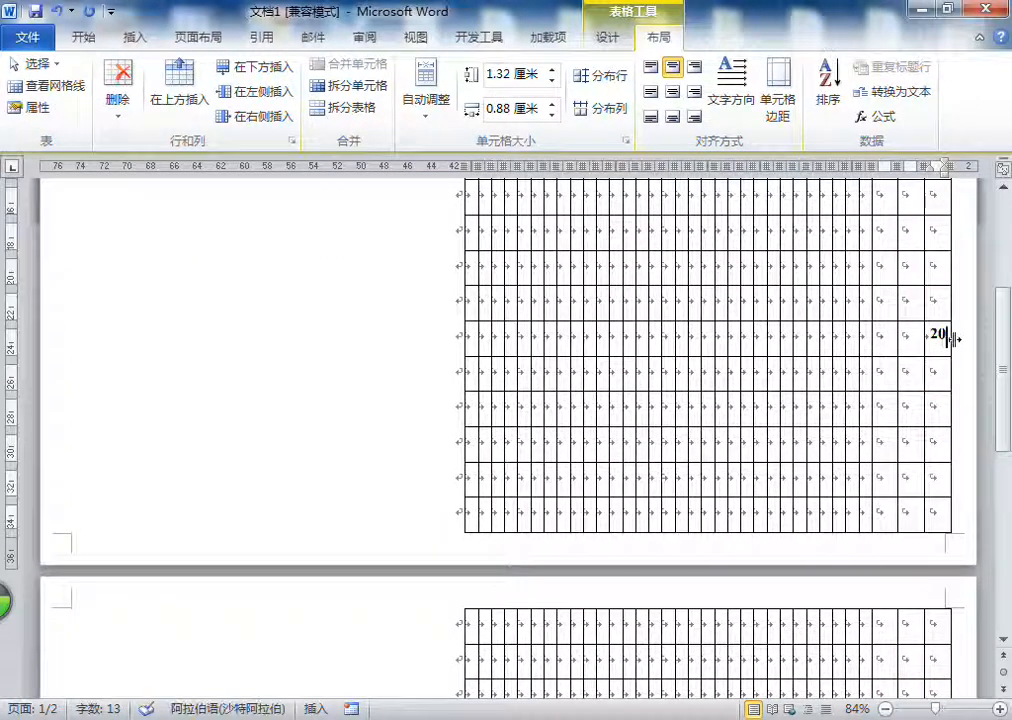
pyautogui.scroll(6, 947, 339)
pyautogui.scroll(-2, 948, 337)
pyautogui.press('BackSpace')
pyautogui.press('BackSpace')
pyautogui.click(935, 504)
pyautogui.scroll(3, 966, 373)
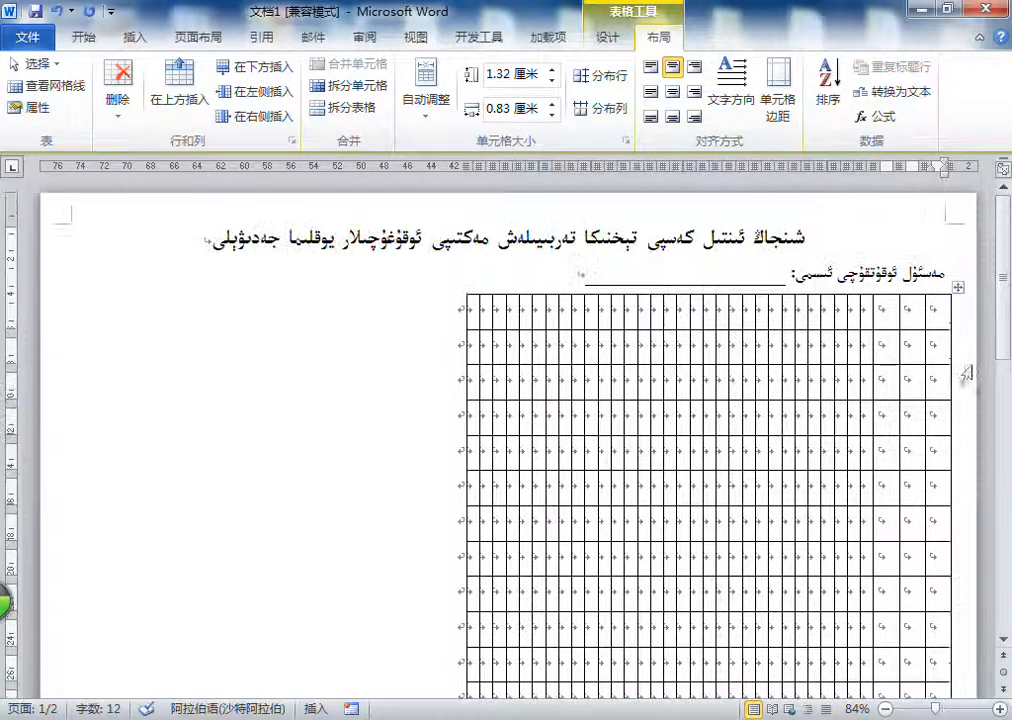
# Set the width of the table's second and third columns to 5 cm
pyautogui.click(912, 291)
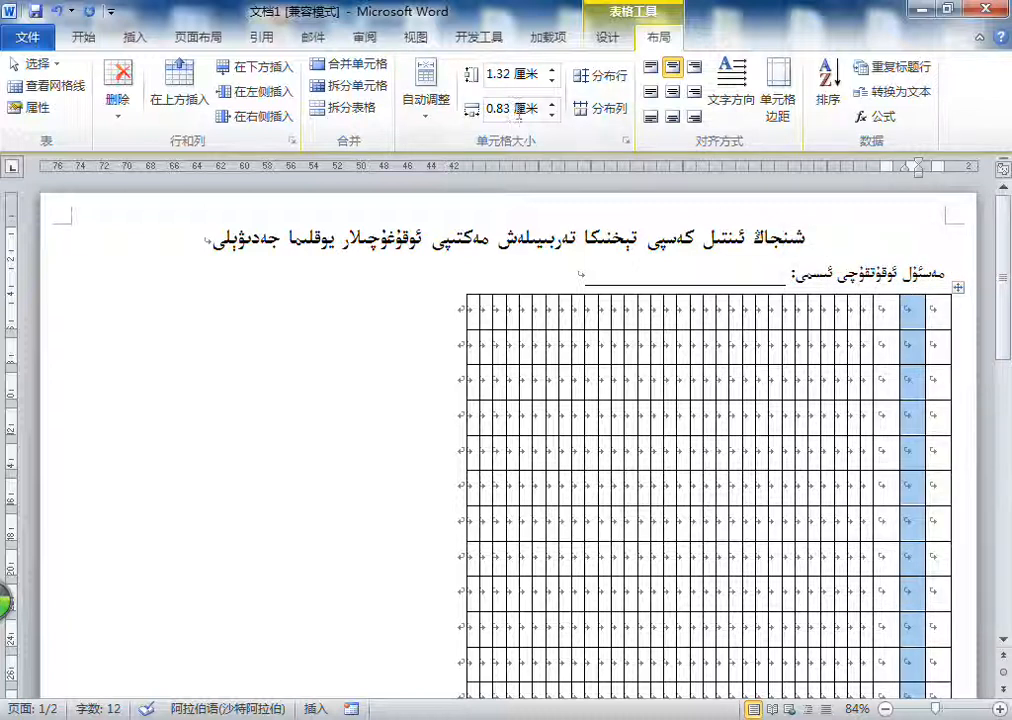
pyautogui.click(502, 108)
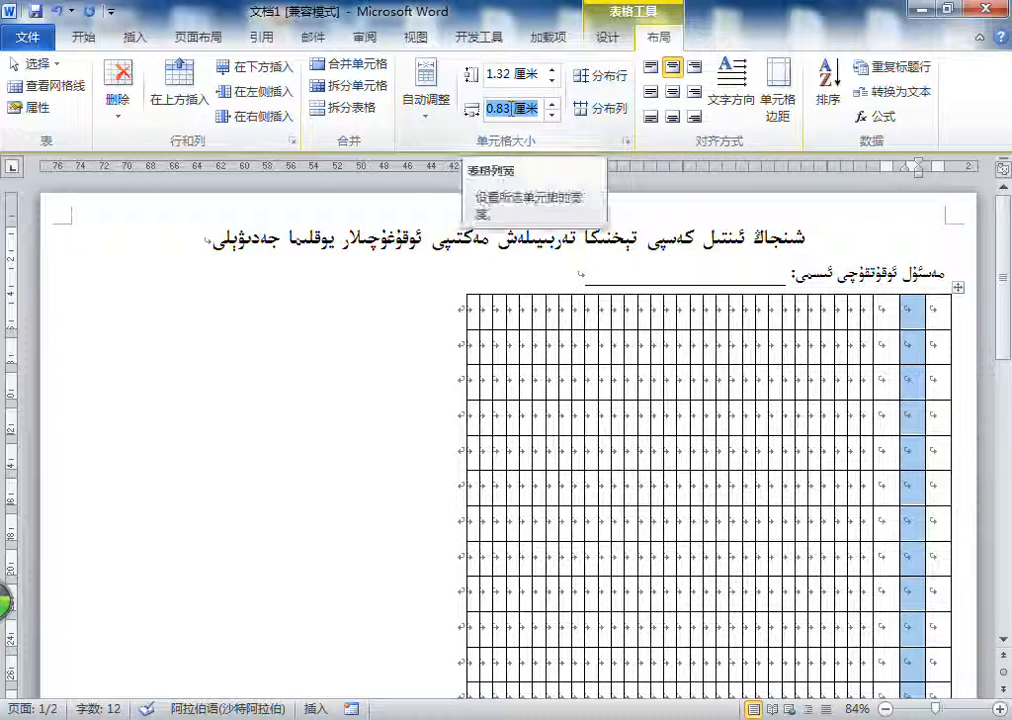
pyautogui.write('5')
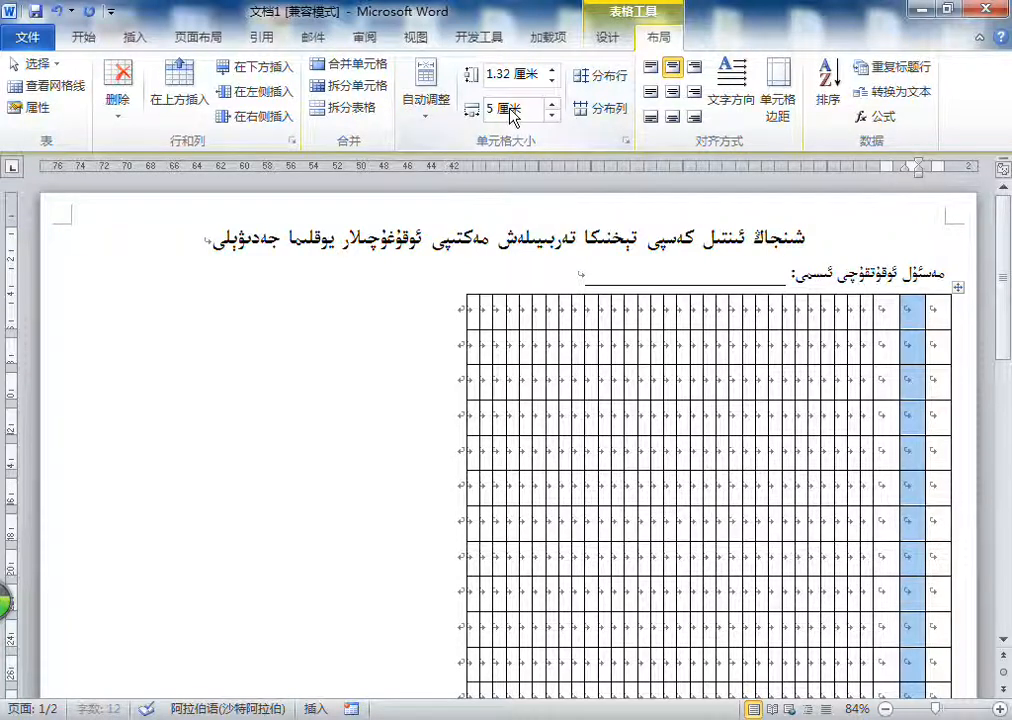
pyautogui.click(664, 320)
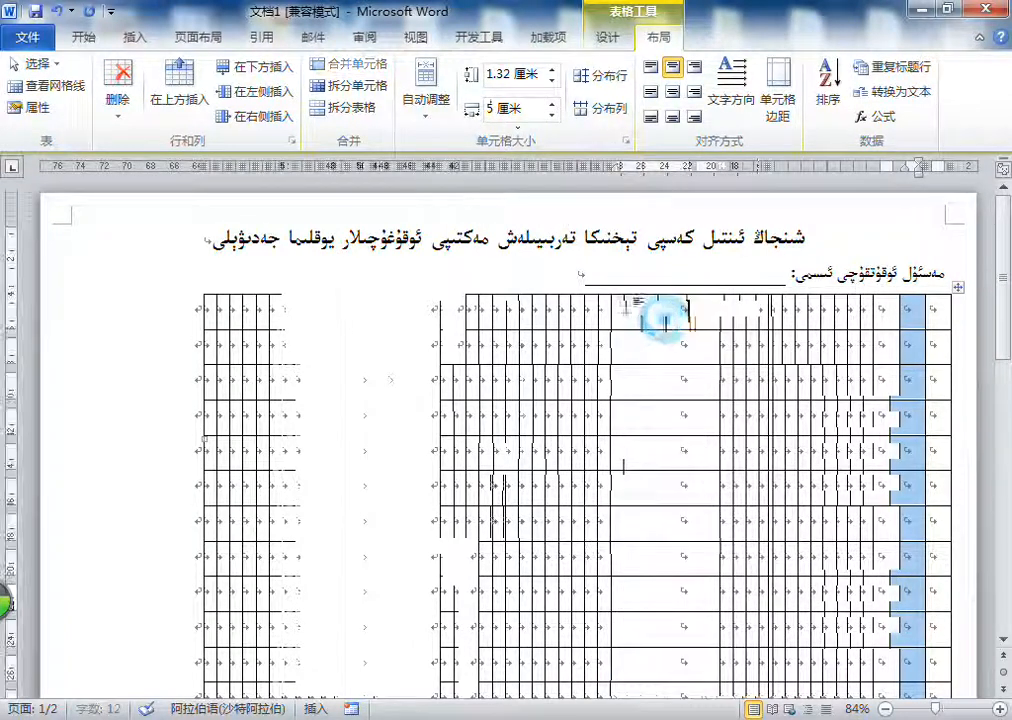
# Set the width of the 31 narrow columns beside the three columns at the table's right edge to 0.6 cm
pyautogui.moveTo(604, 292); pyautogui.dragTo(214, 292)
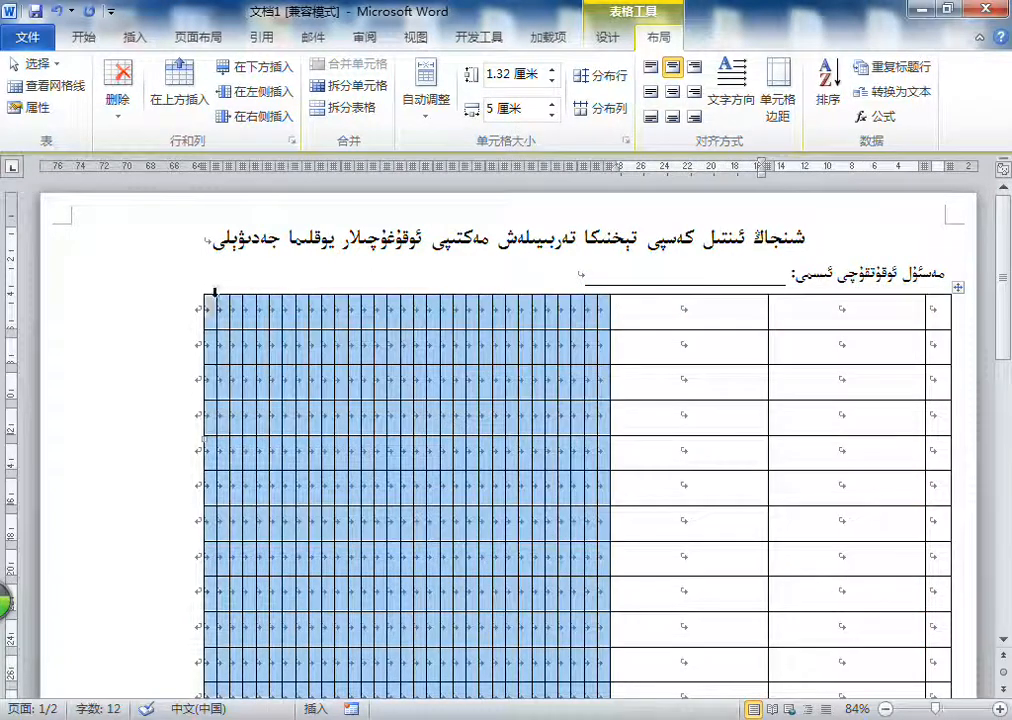
pyautogui.click(504, 112)
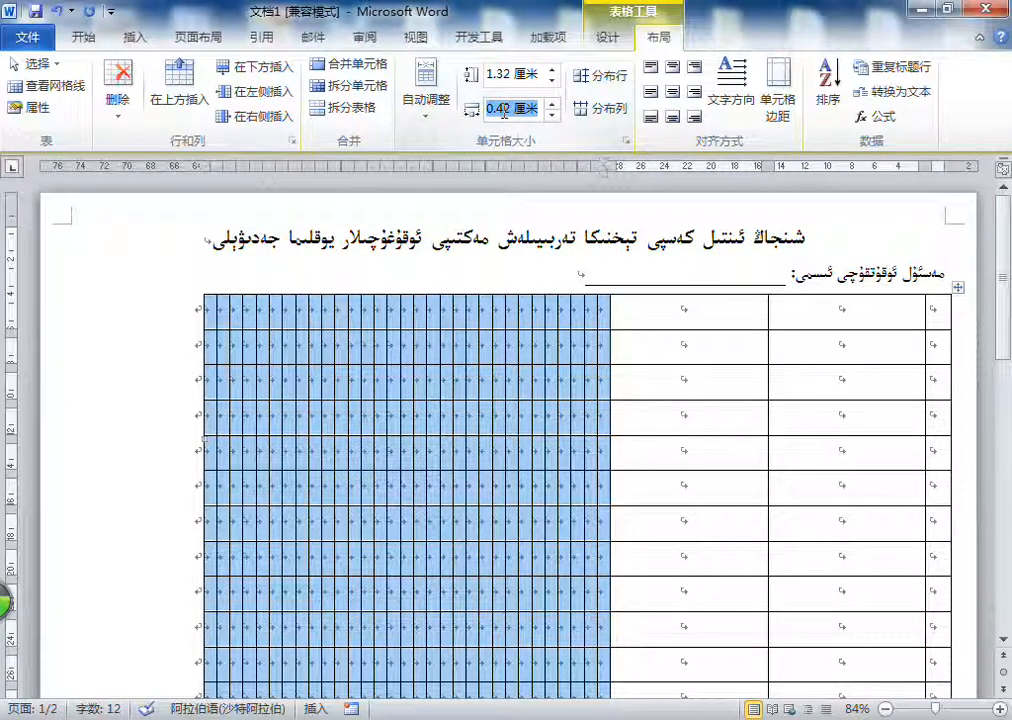
pyautogui.write('0.6')
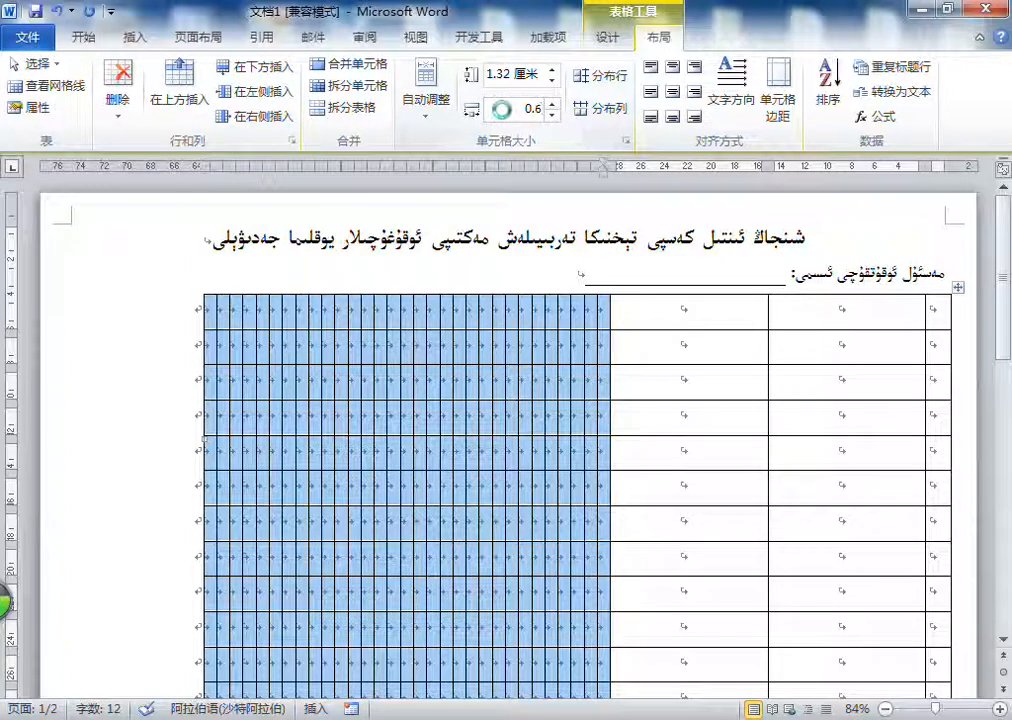
pyautogui.press('Return')
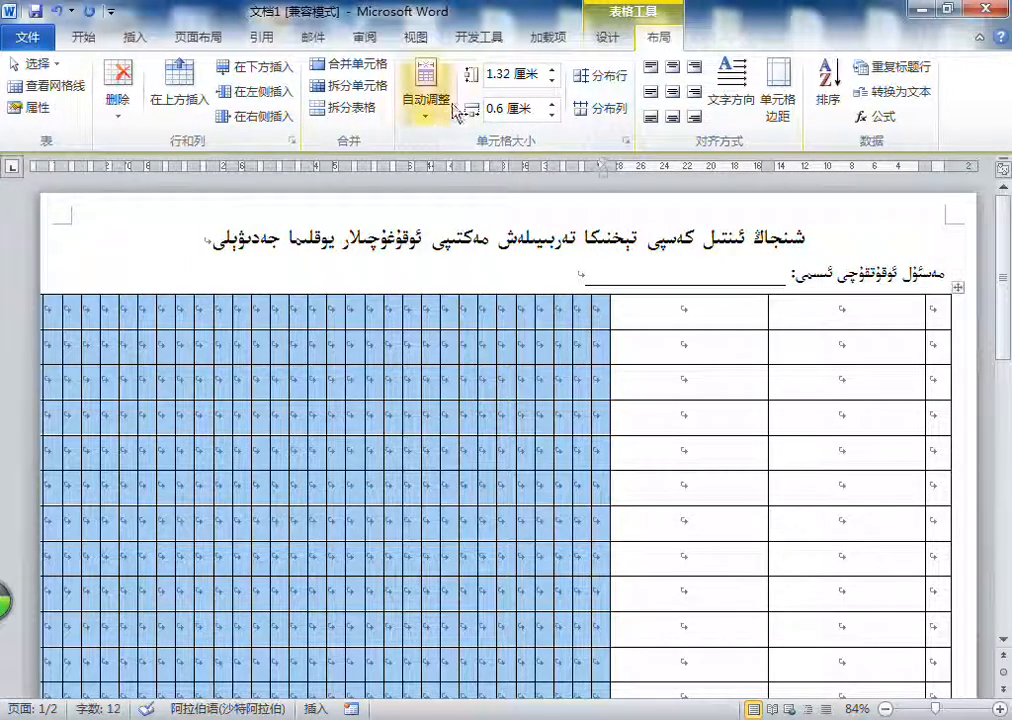
# Reduce the width of the selected narrow columns to 0.55 cm
pyautogui.click(515, 108)
pyautogui.write('10')
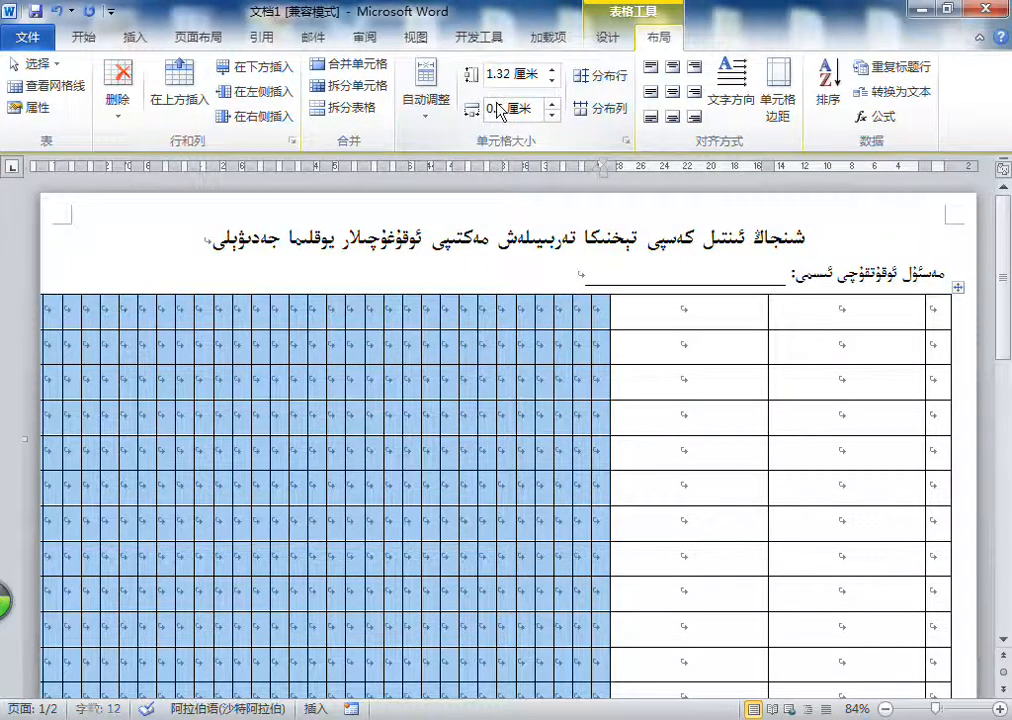
pyautogui.press('Return')
pyautogui.click(500, 110)
pyautogui.write('10')
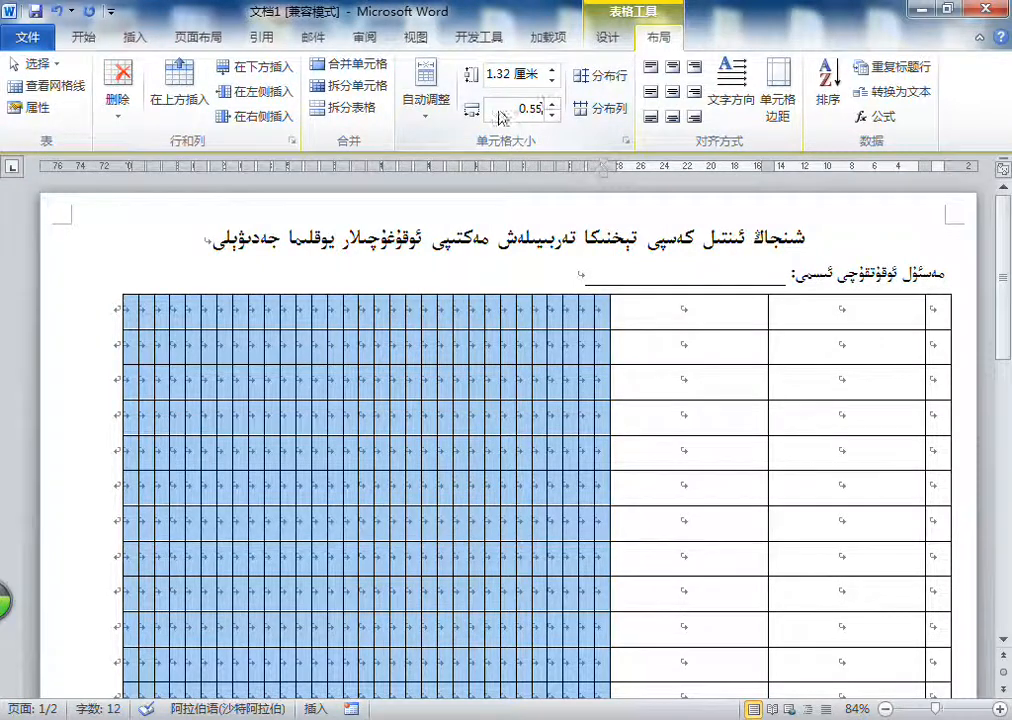
pyautogui.press('Return')
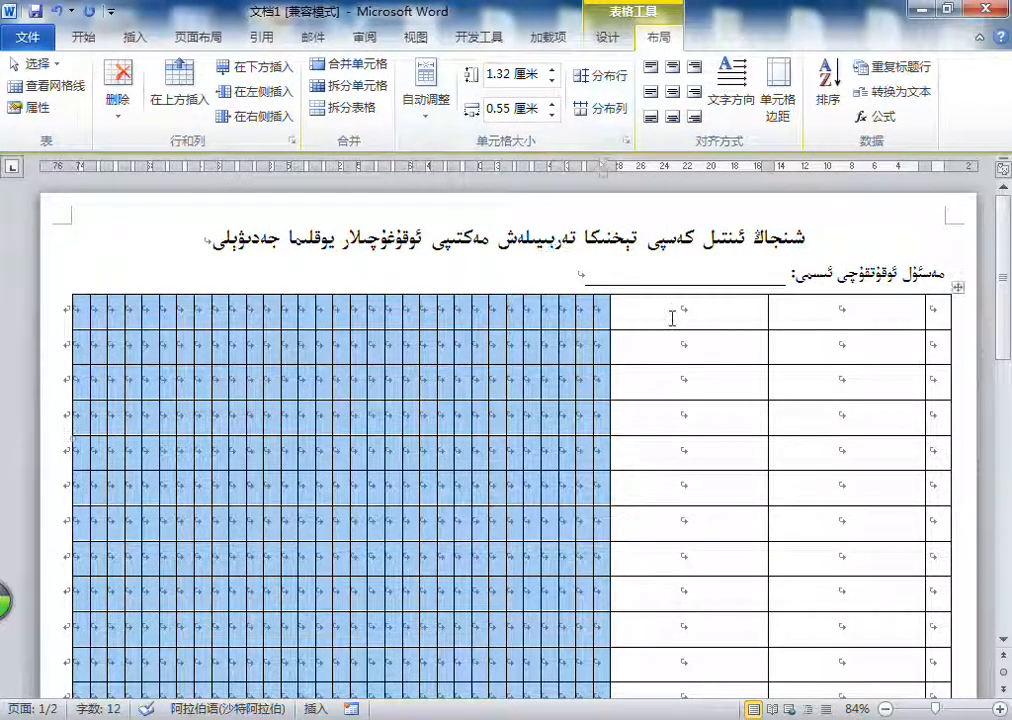
# Fine-tune the width of the selected narrow columns to 0.56 cm
pyautogui.click(510, 110)
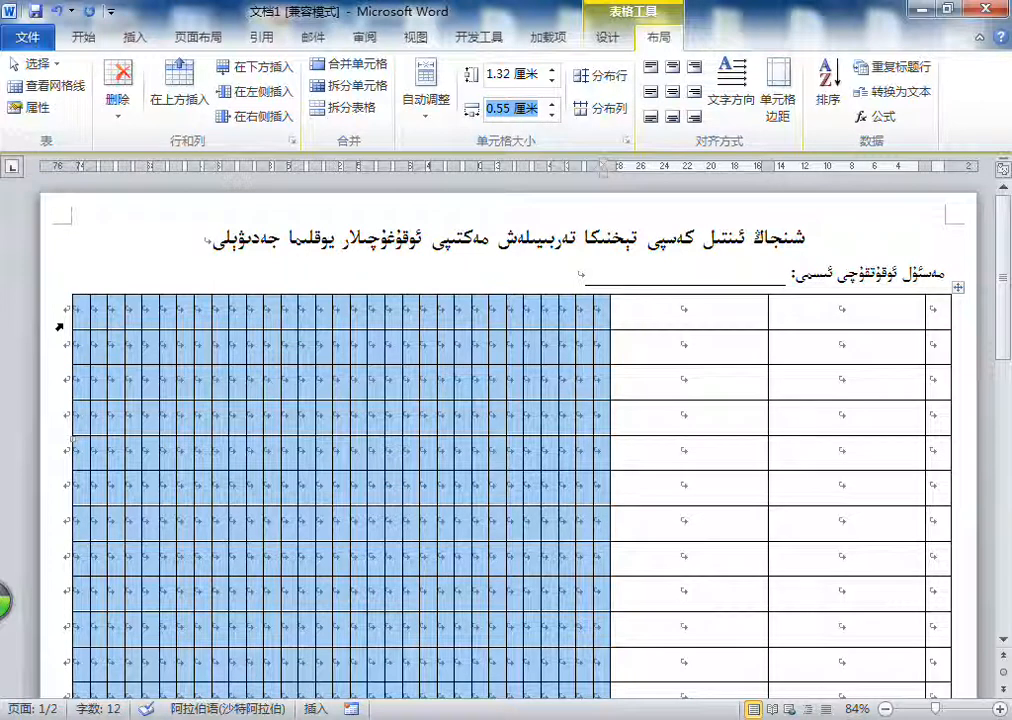
pyautogui.write('0.56')
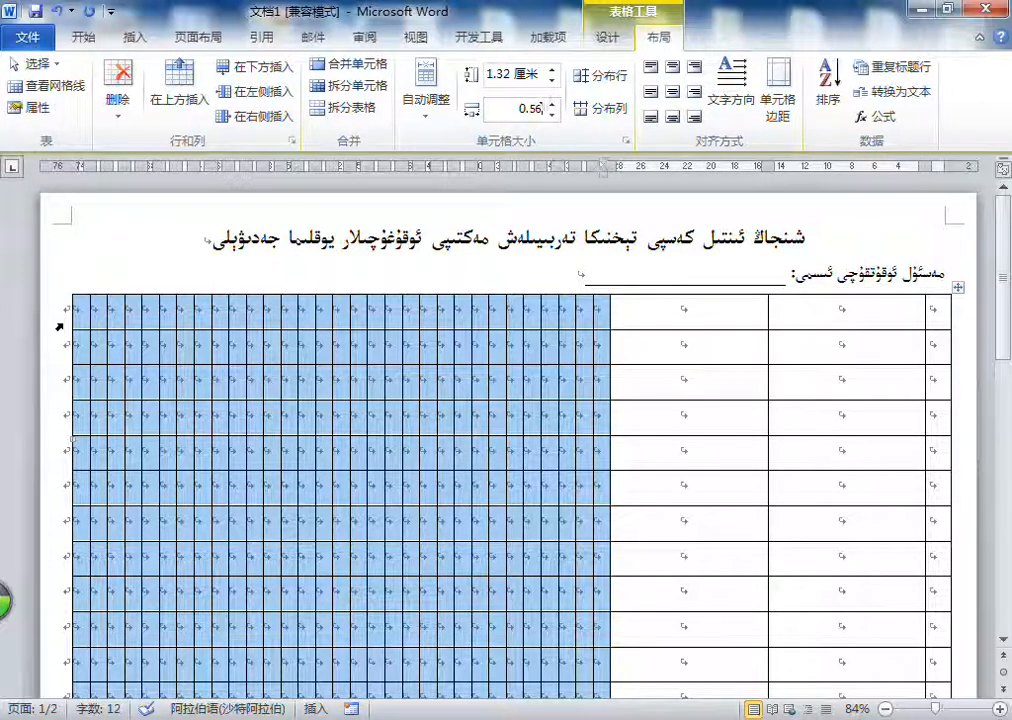
pyautogui.press('Return')
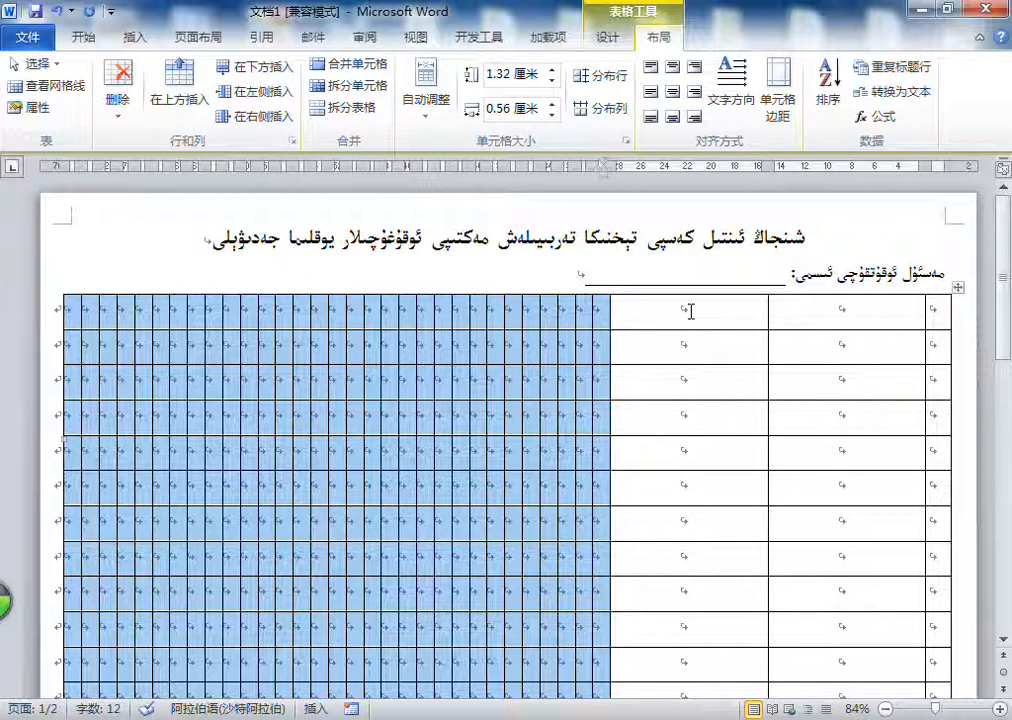
# Look over the table's column layout, checking the first-row cells of the number column, the two wide columns and the 31 narrow columns
pyautogui.click(690, 311)
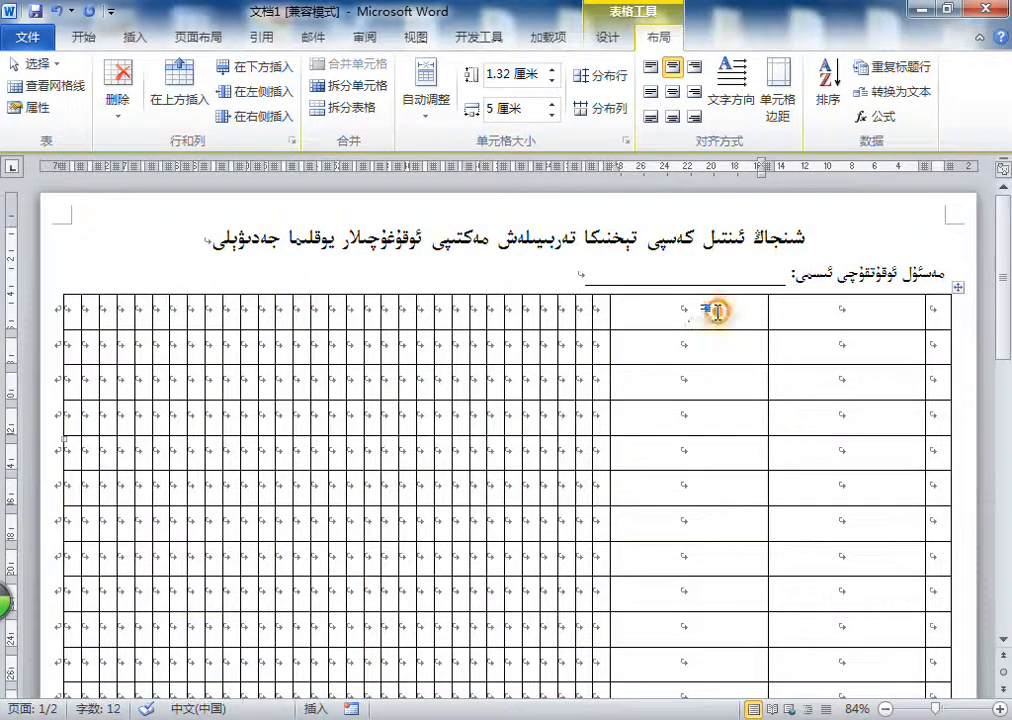
pyautogui.rightClick(680, 313)
pyautogui.click(680, 313)
pyautogui.scroll(-5, 680, 313)
pyautogui.scroll(4, 680, 313)
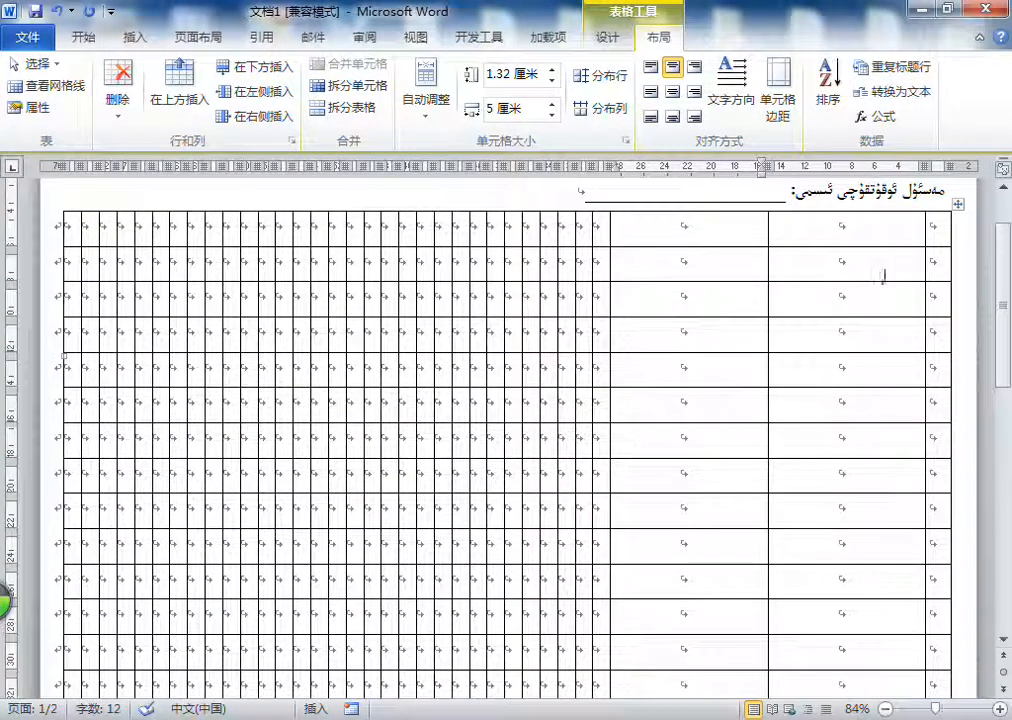
pyautogui.click(876, 230)
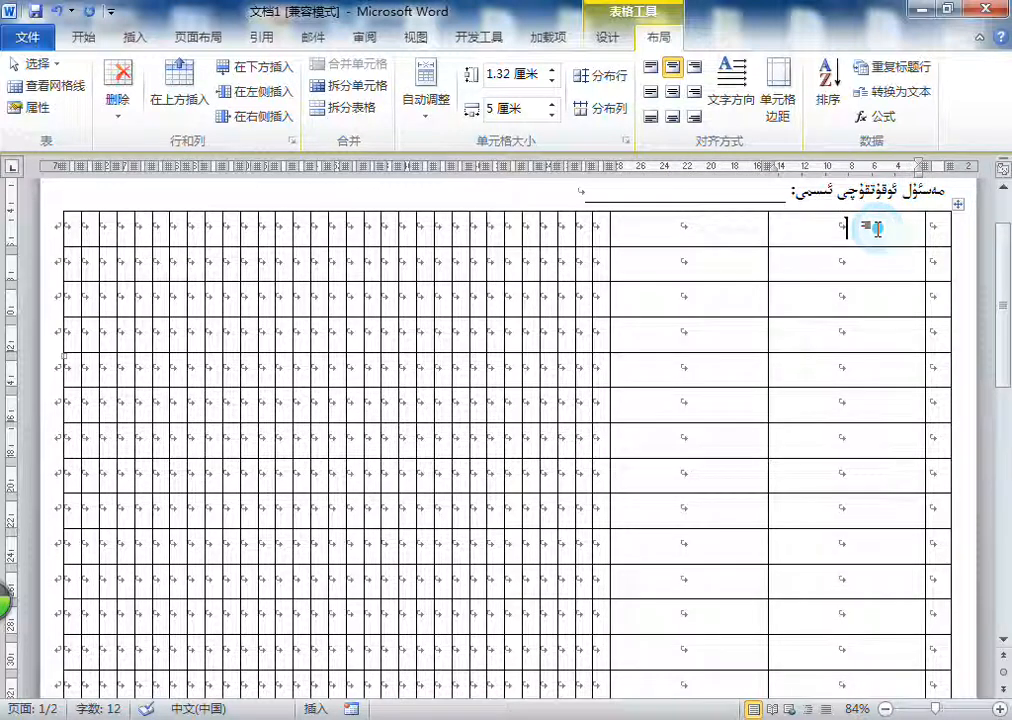
pyautogui.click(945, 230)
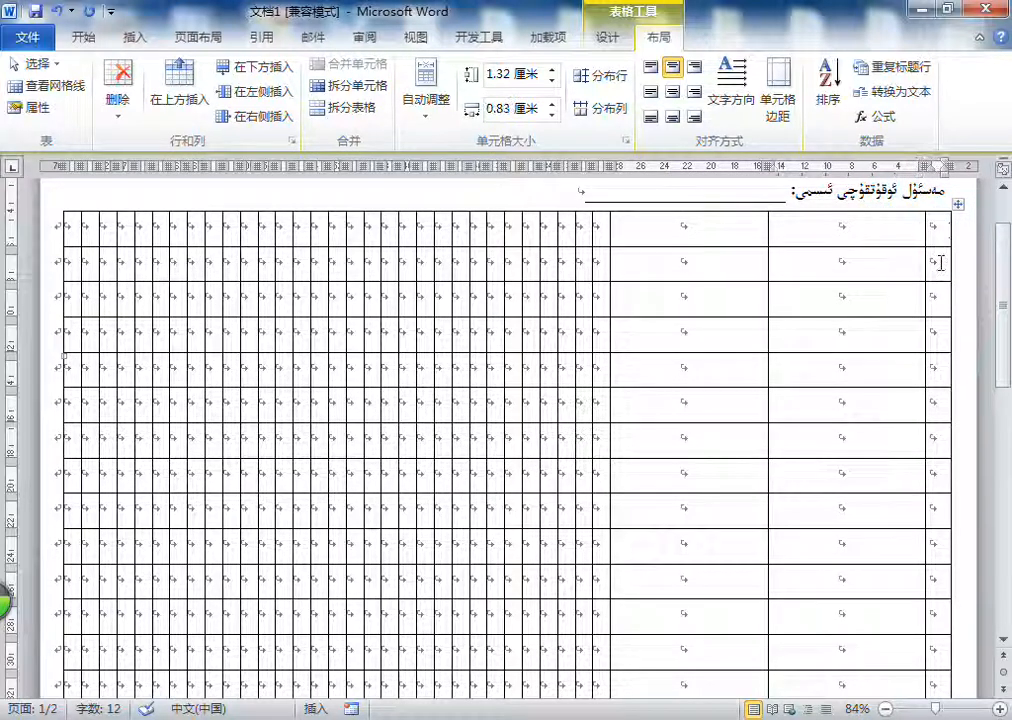
pyautogui.click(859, 257)
pyautogui.click(845, 334)
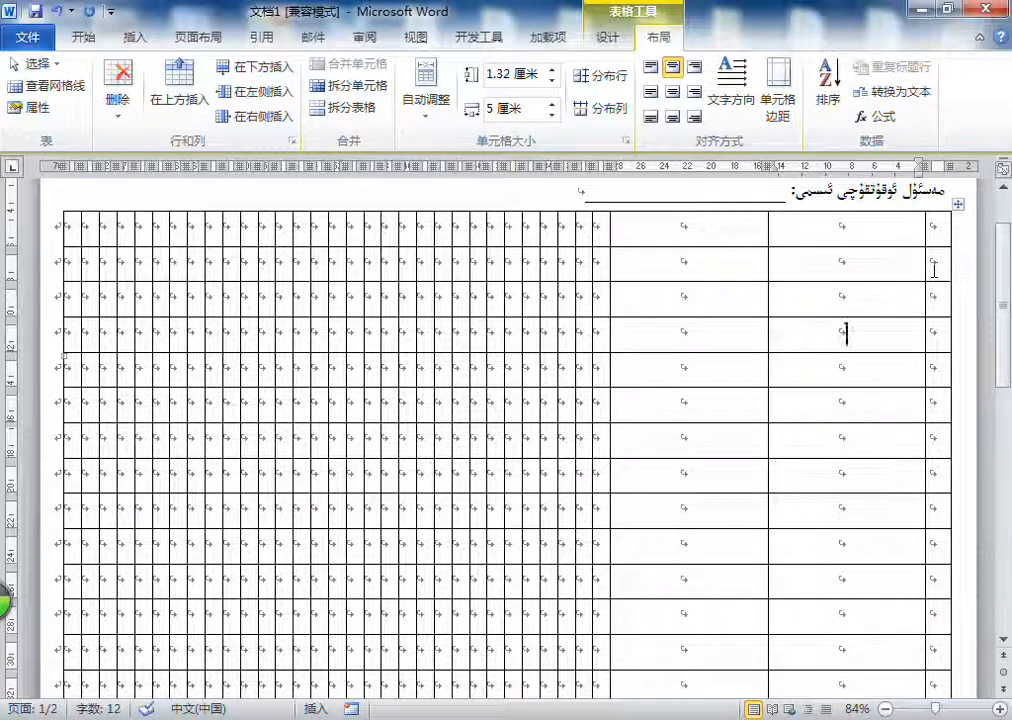
pyautogui.click(934, 268)
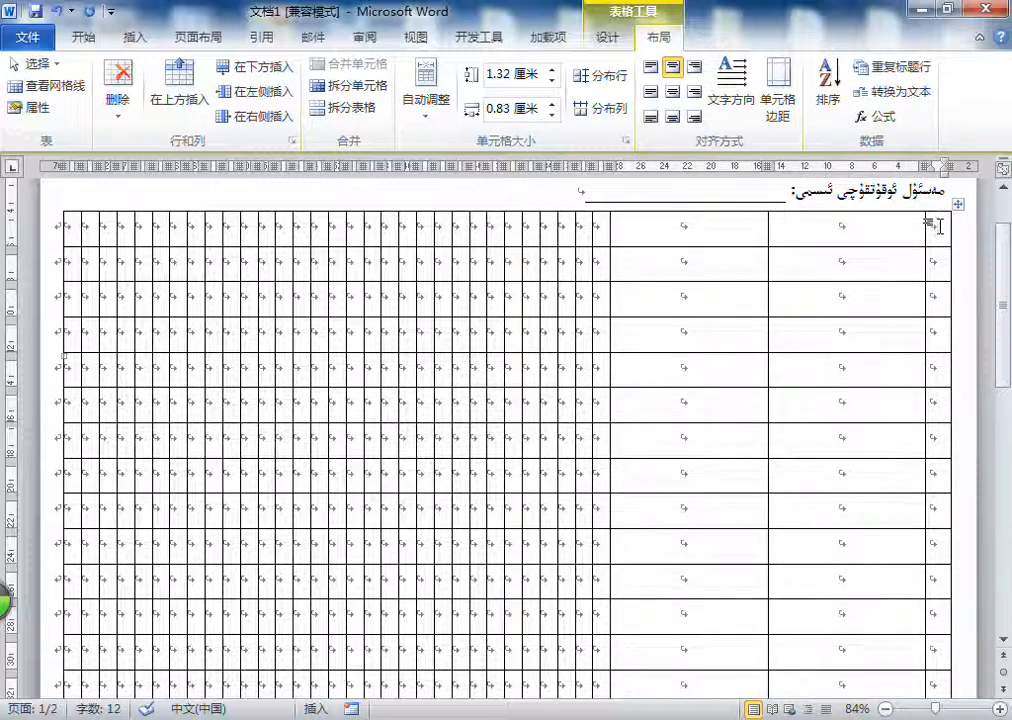
pyautogui.click(858, 227)
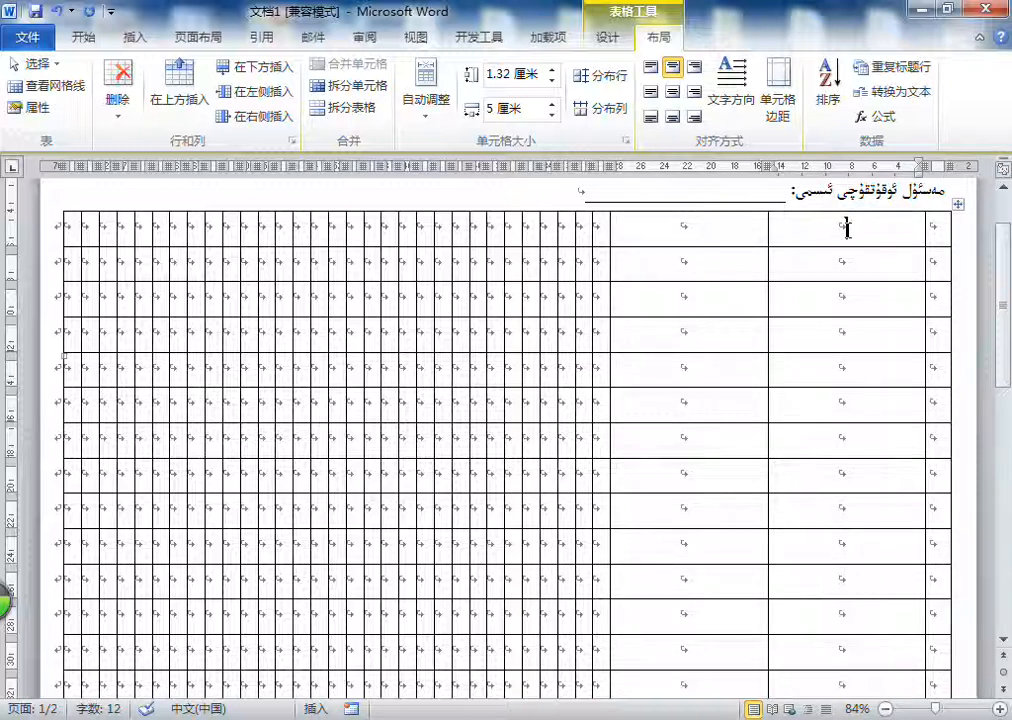
pyautogui.click(690, 231)
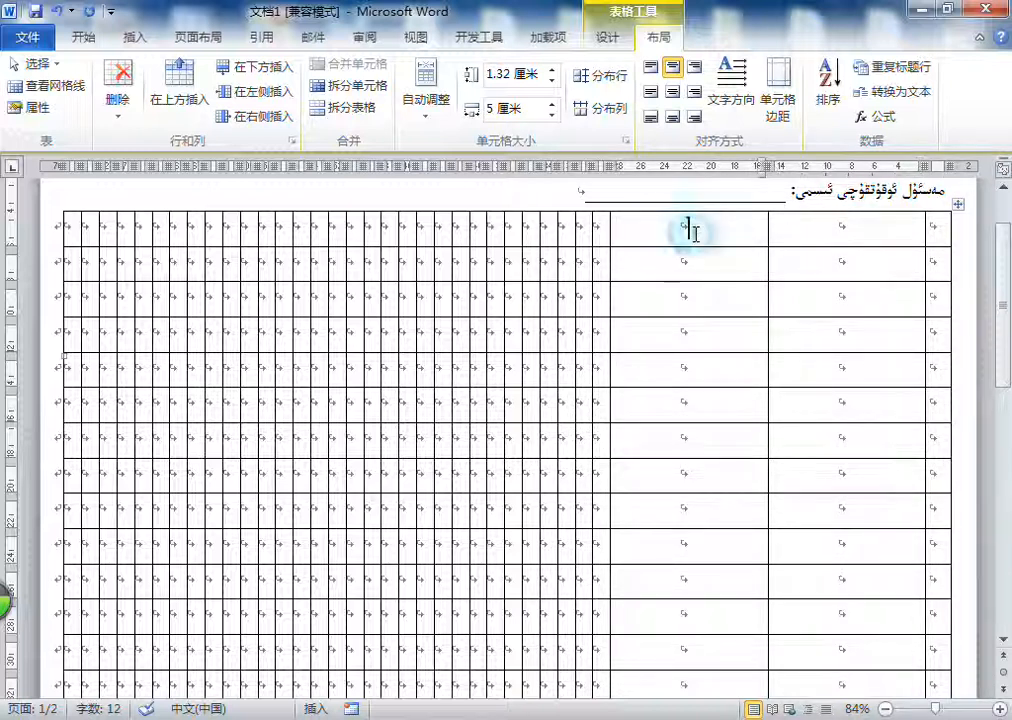
pyautogui.moveTo(604, 229); pyautogui.dragTo(75, 240)
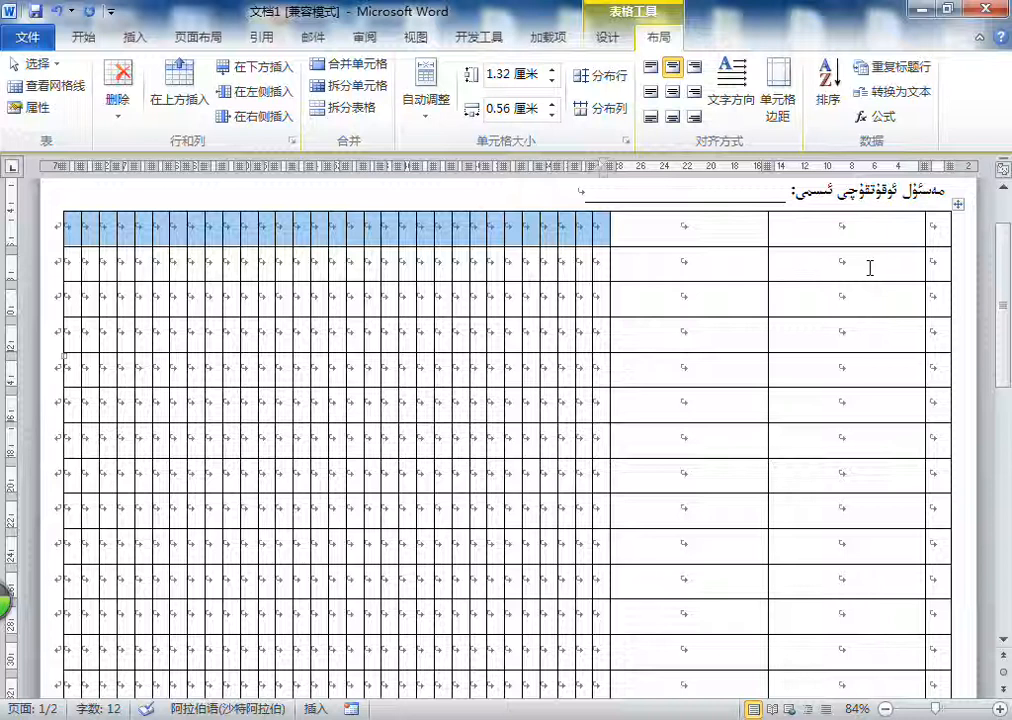
pyautogui.click(1000, 710)
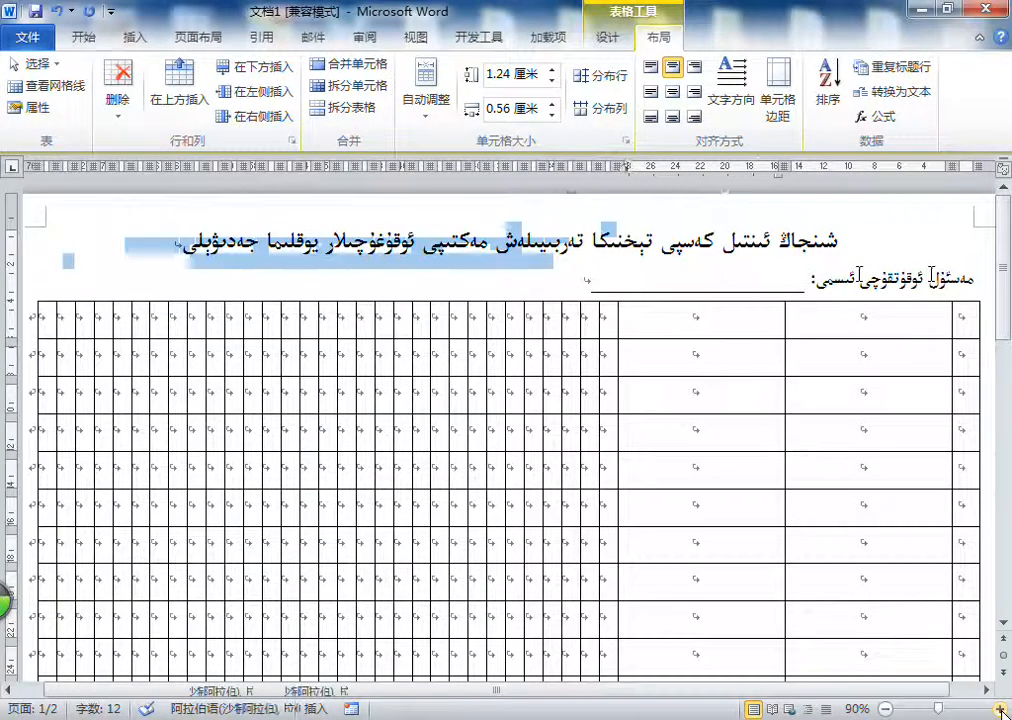
pyautogui.click(1000, 710)
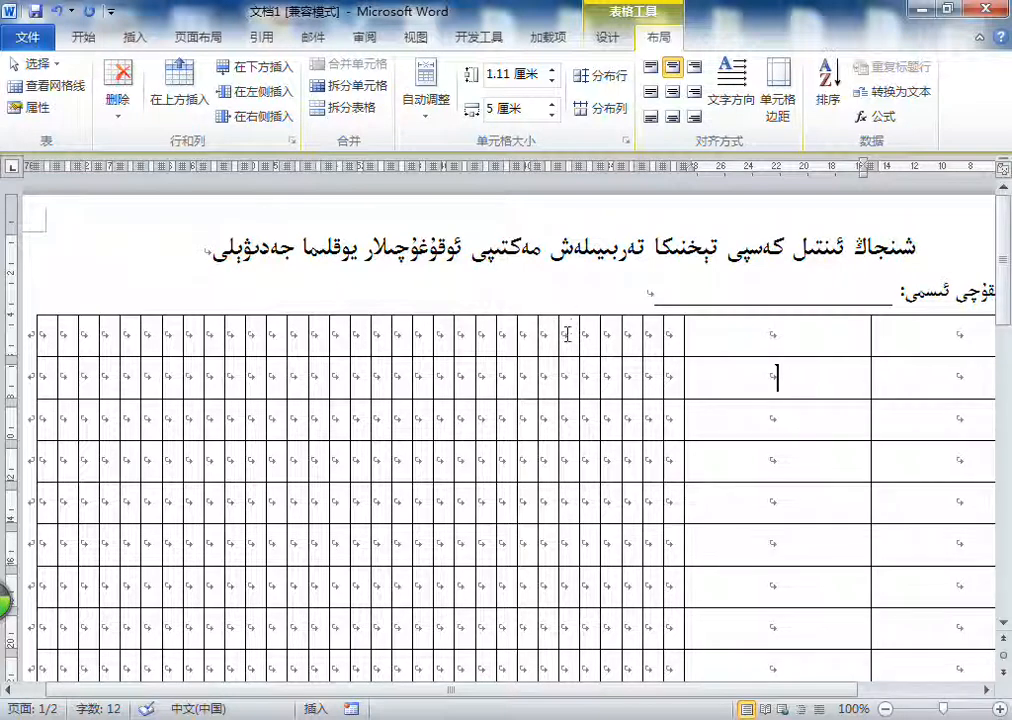
pyautogui.click(884, 708)
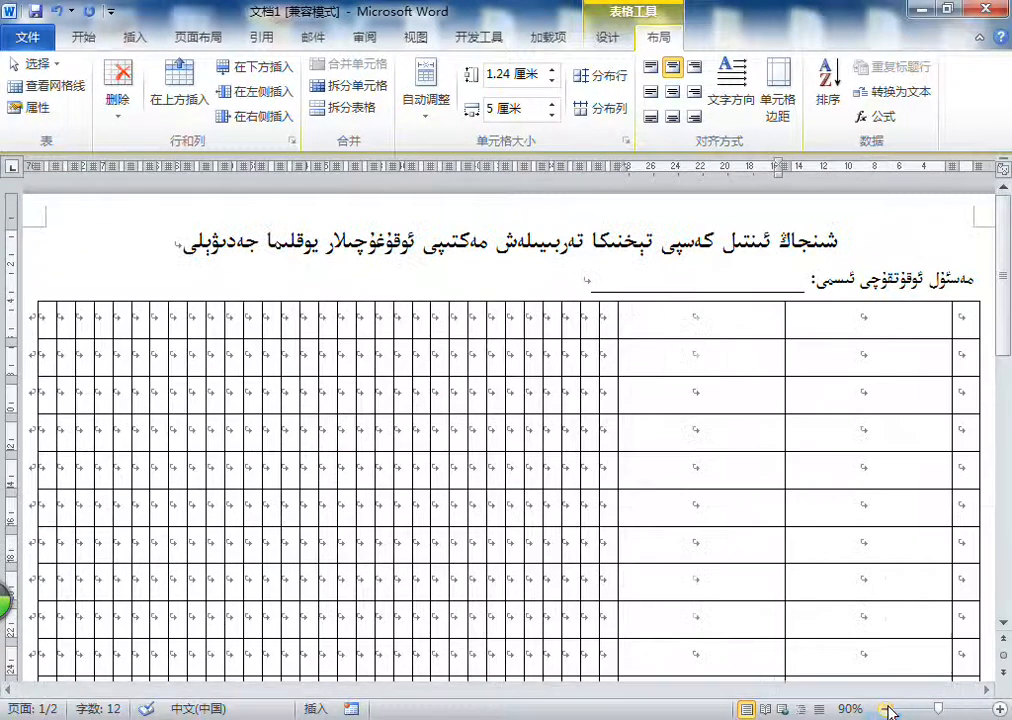
pyautogui.click(884, 708)
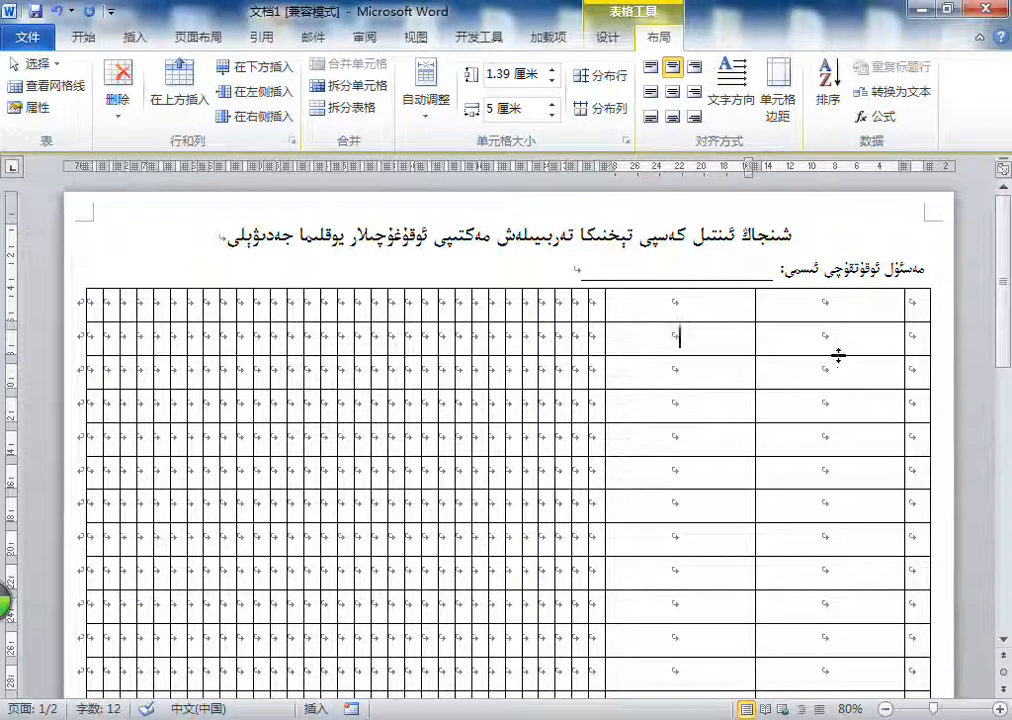
# Set the width of the table's third column and then its second column, counted from the right edge, to 4 cm
pyautogui.click(823, 285)
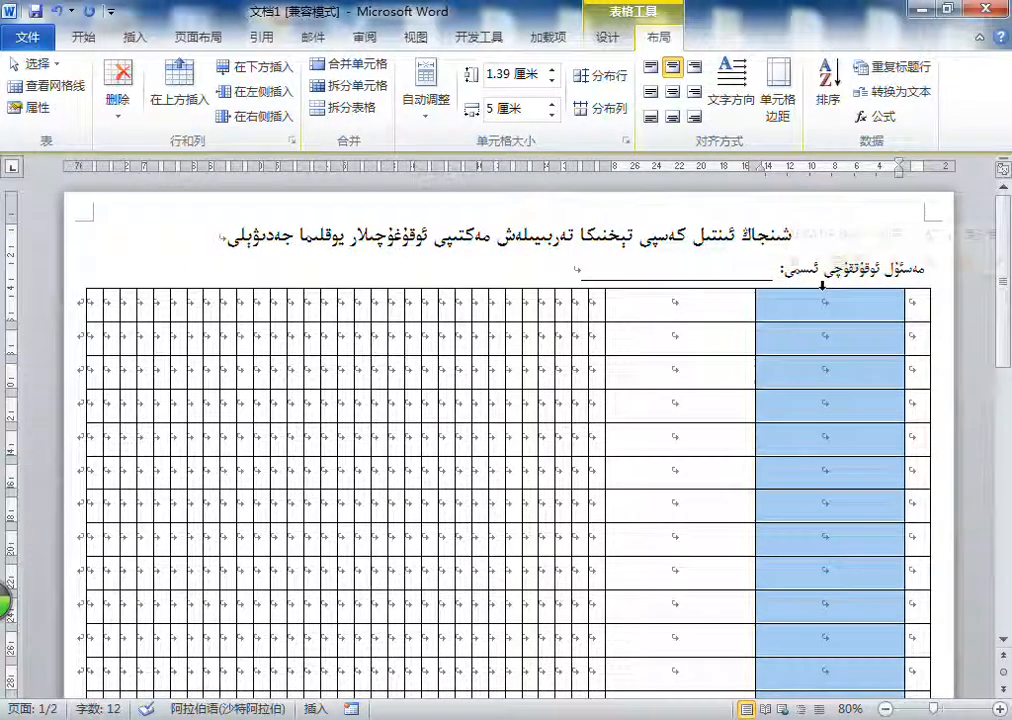
pyautogui.click(725, 286)
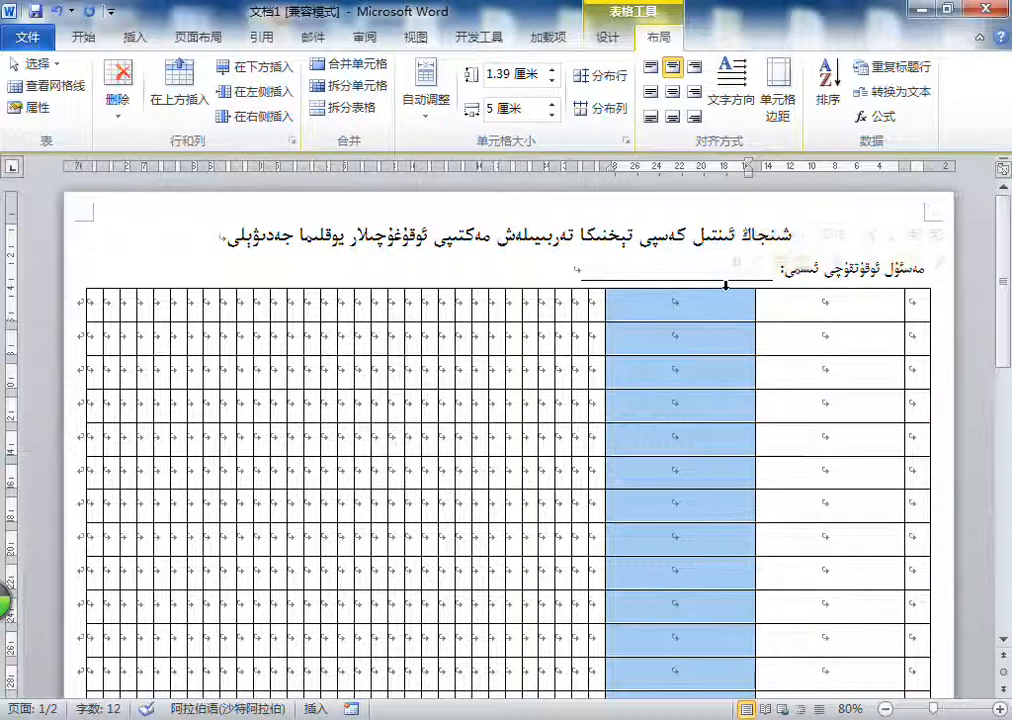
pyautogui.click(491, 110)
pyautogui.write('4')
pyautogui.press('Return')
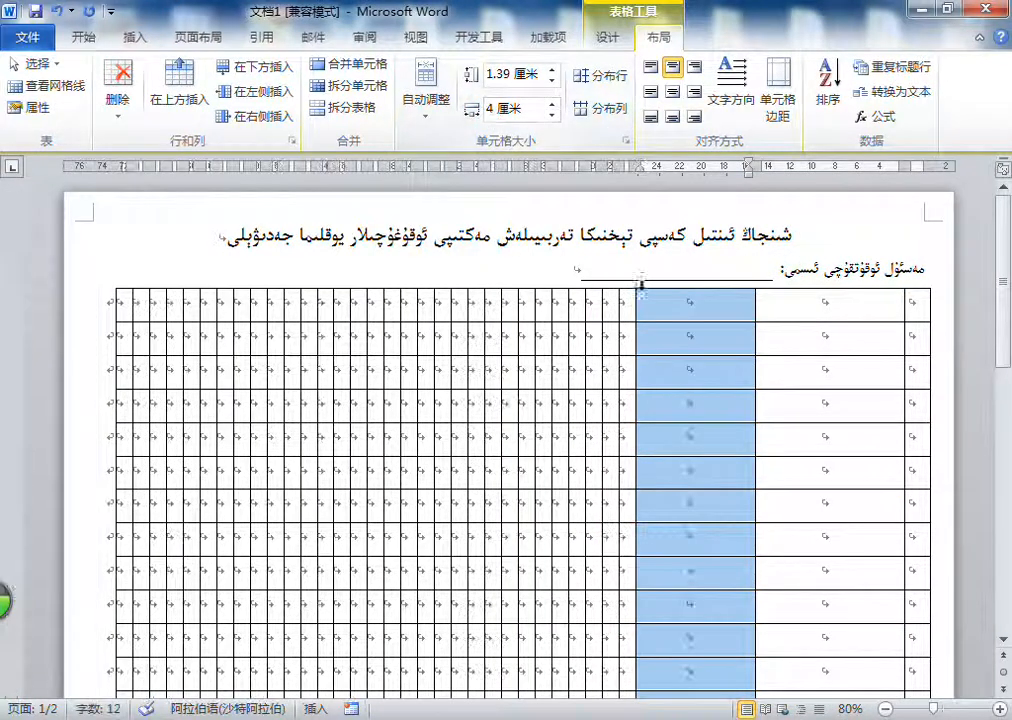
pyautogui.click(790, 297)
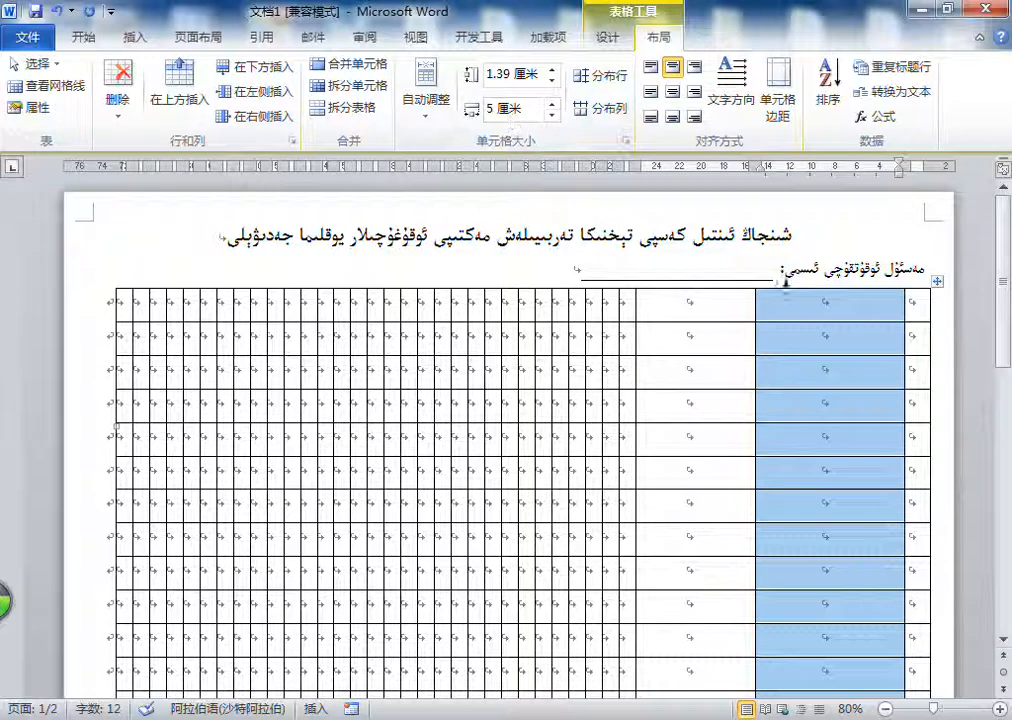
pyautogui.click(493, 109)
pyautogui.write('4')
pyautogui.press('Return')
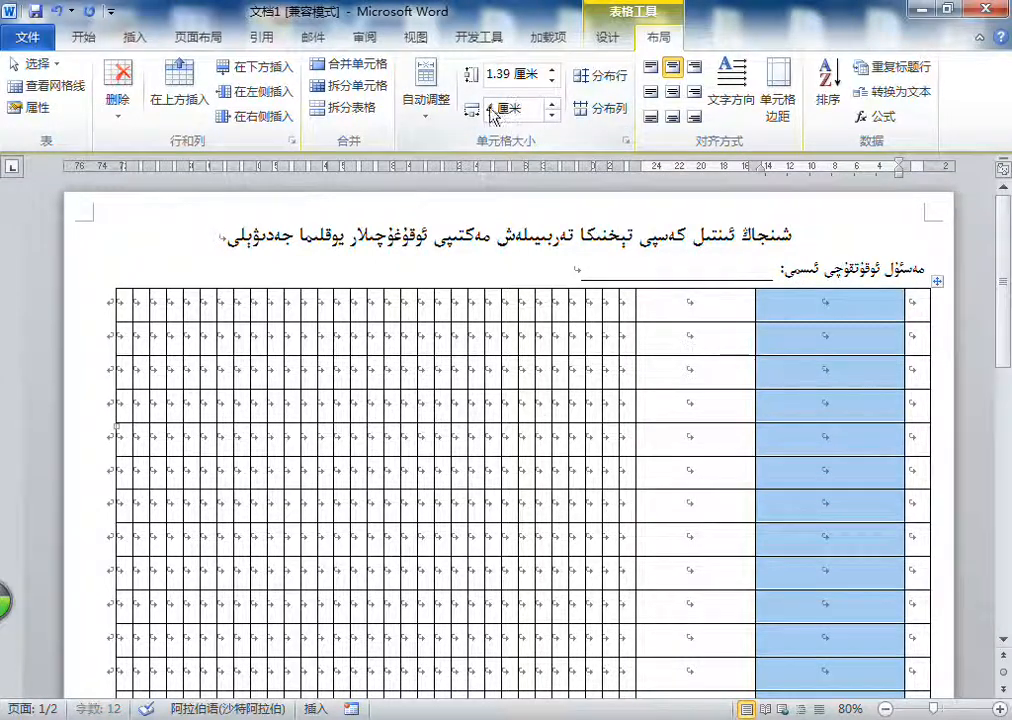
# Try widths of 0.6 cm and 0.65 cm on the 31 narrow columns, and settle on 0.62 cm
pyautogui.click(691, 300)
pyautogui.moveTo(655, 287); pyautogui.dragTo(158, 289)
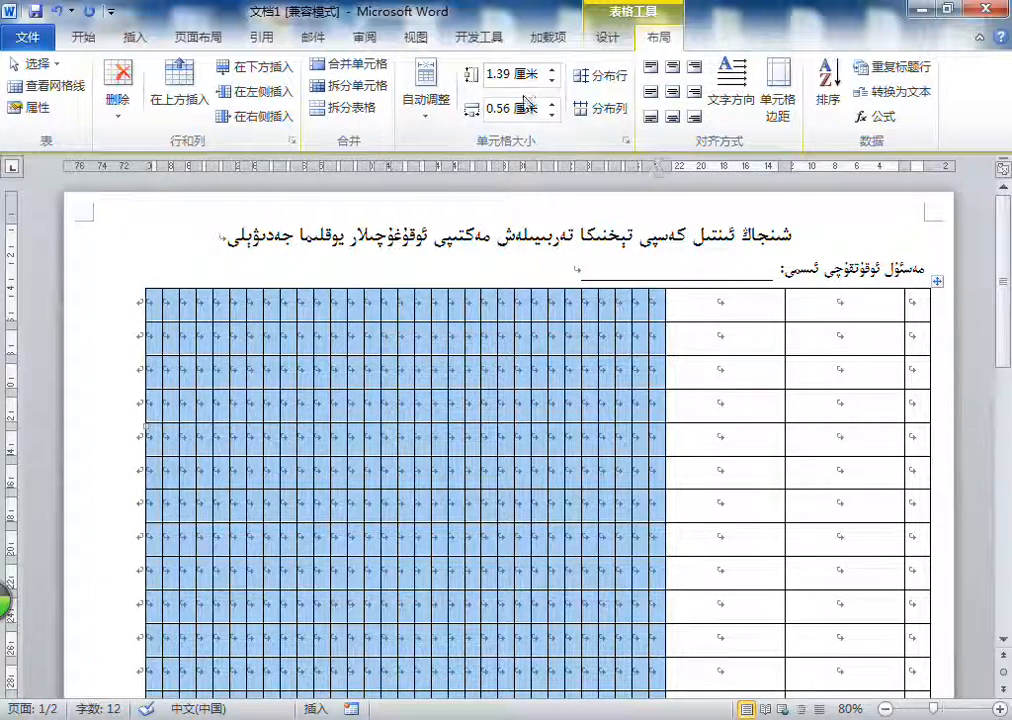
pyautogui.click(497, 110)
pyautogui.press('BackSpace')
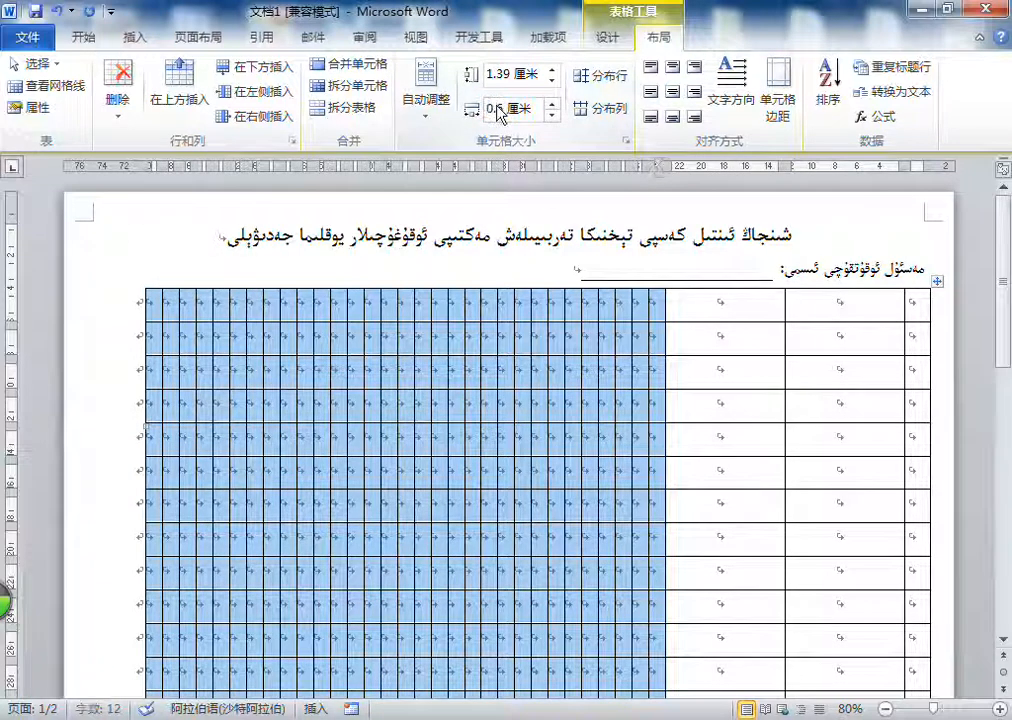
pyautogui.press('Return')
pyautogui.click(497, 110)
pyautogui.write('1.0')
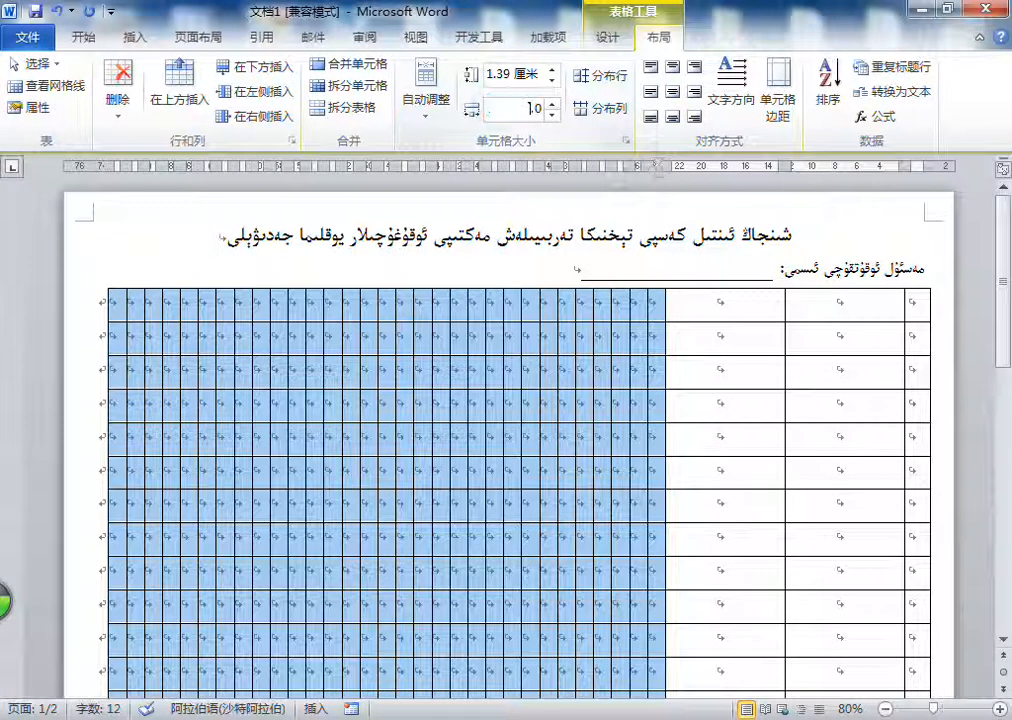
pyautogui.write('65')
pyautogui.press('Return')
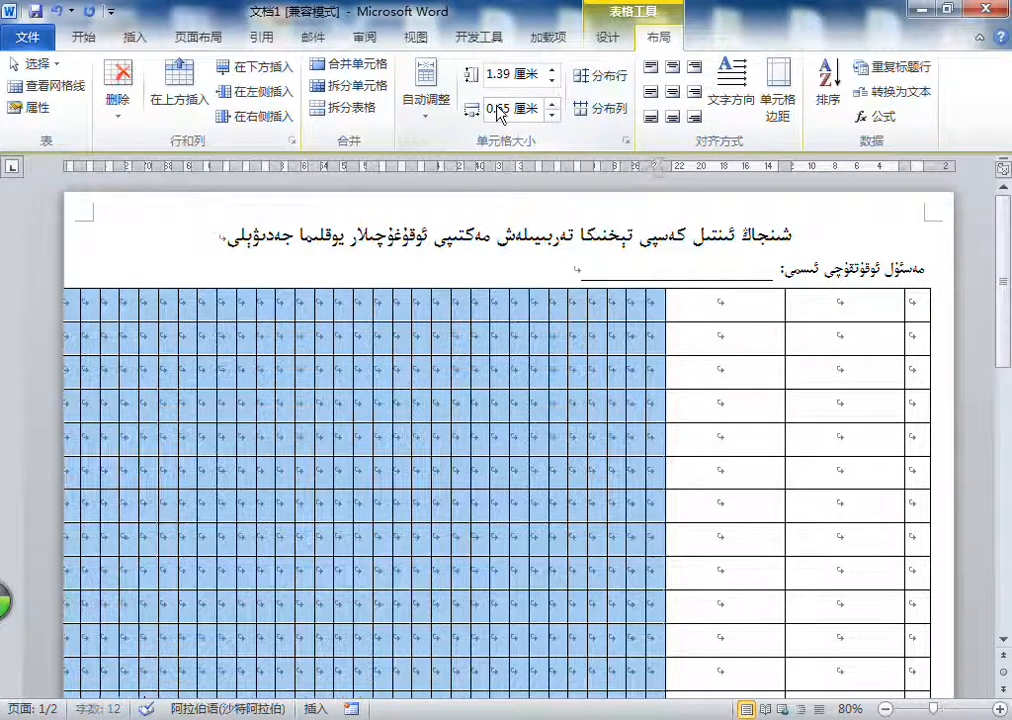
pyautogui.click(497, 108)
pyautogui.write('0.62')
pyautogui.press('Return')
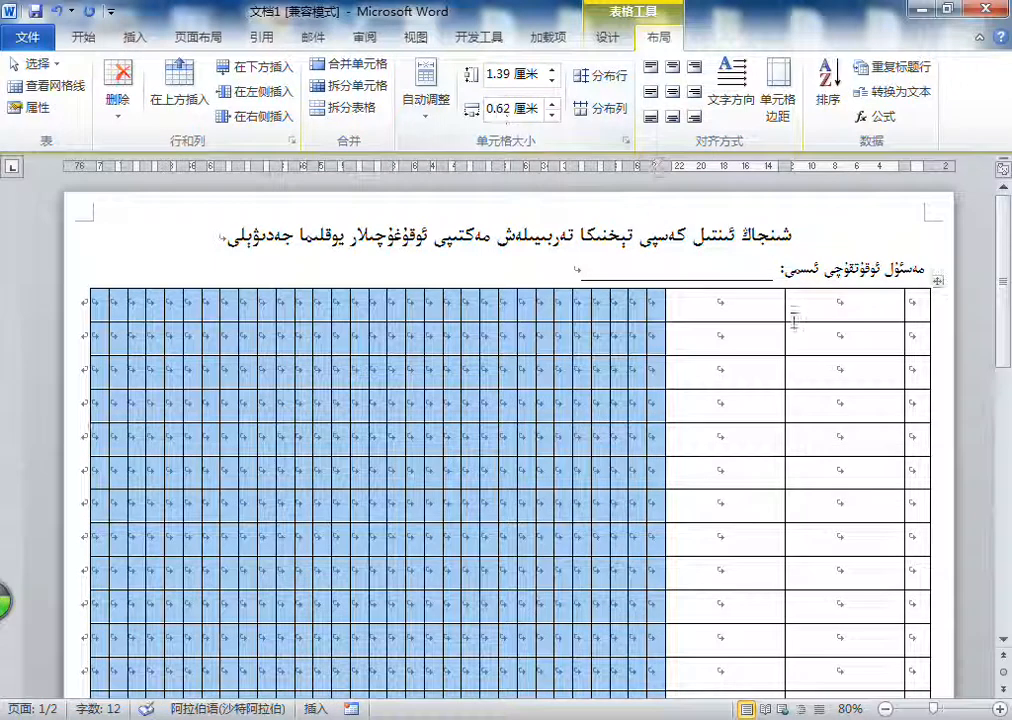
# Inspect the table's two wide columns and their first-row cells up close
pyautogui.click(722, 305)
pyautogui.click(999, 707)
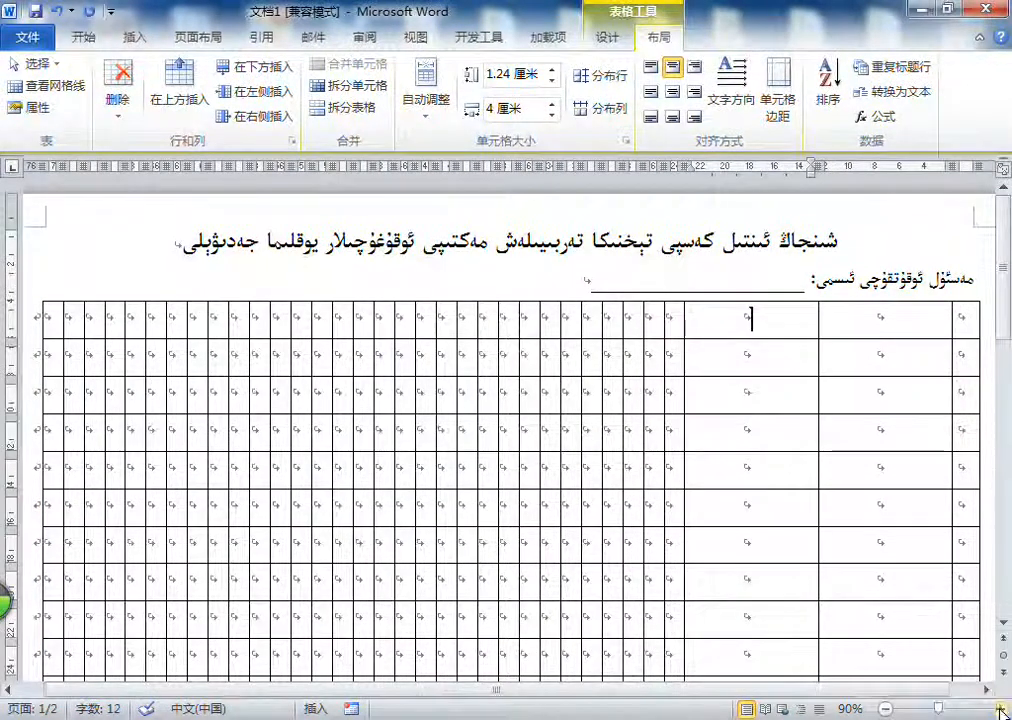
pyautogui.click(999, 708)
pyautogui.moveTo(784, 689); pyautogui.dragTo(850, 690)
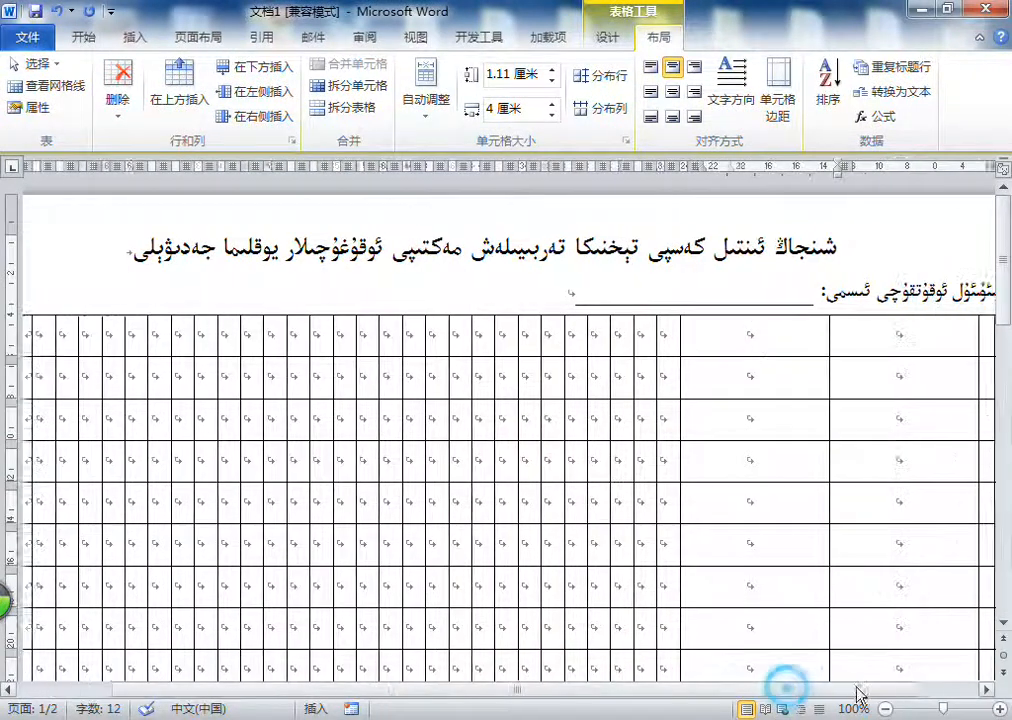
pyautogui.click(908, 397)
pyautogui.click(866, 332)
pyautogui.click(884, 708)
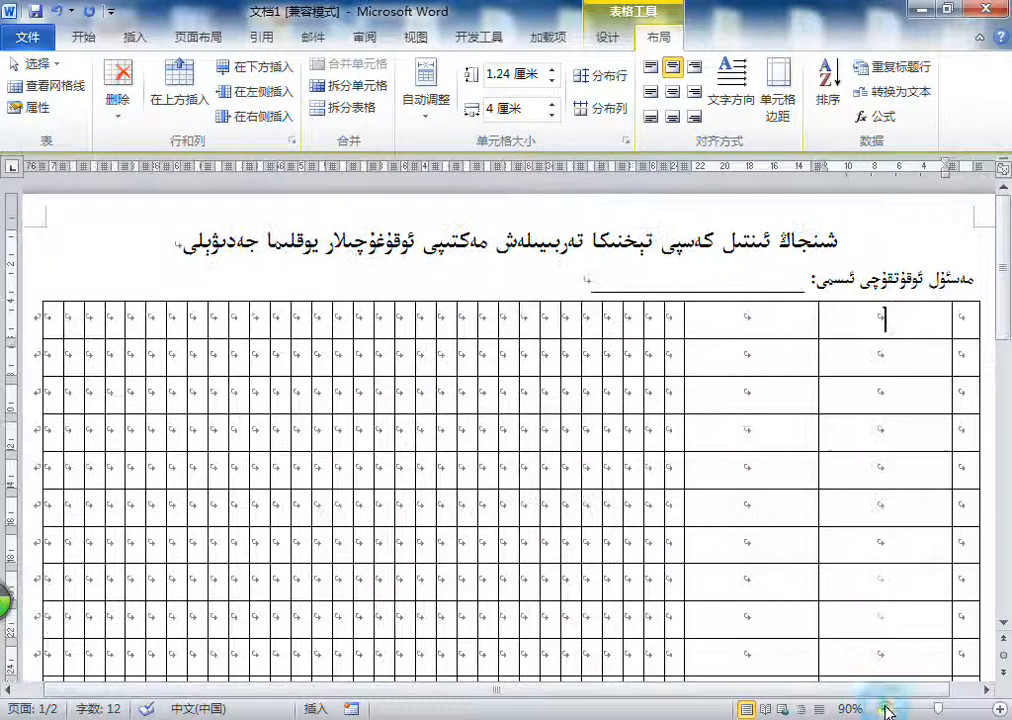
pyautogui.click(884, 708)
pyautogui.scroll(-3, 662, 380)
pyautogui.scroll(3, 662, 380)
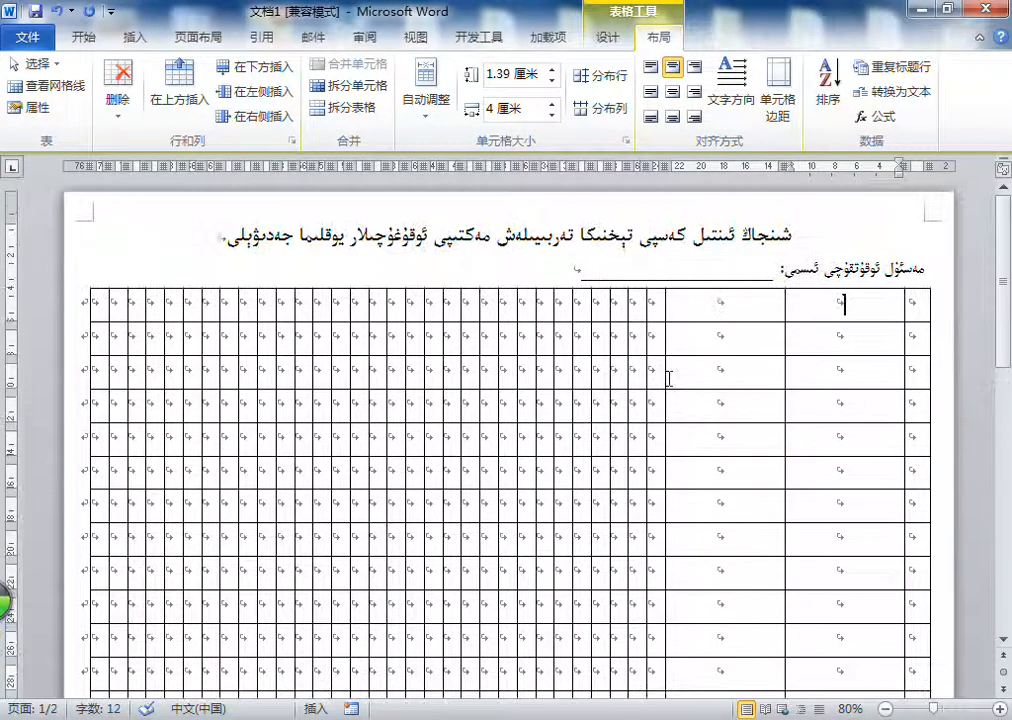
# Open the full symbol list for the first-row cell of the table's rightmost column
pyautogui.click(915, 308)
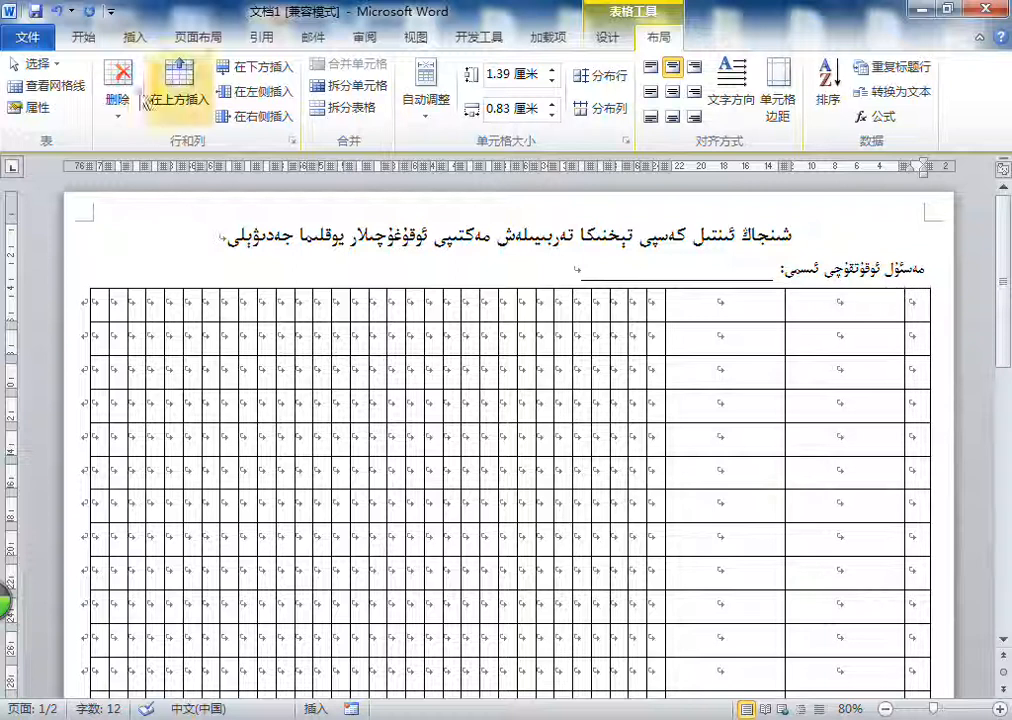
pyautogui.click(135, 37)
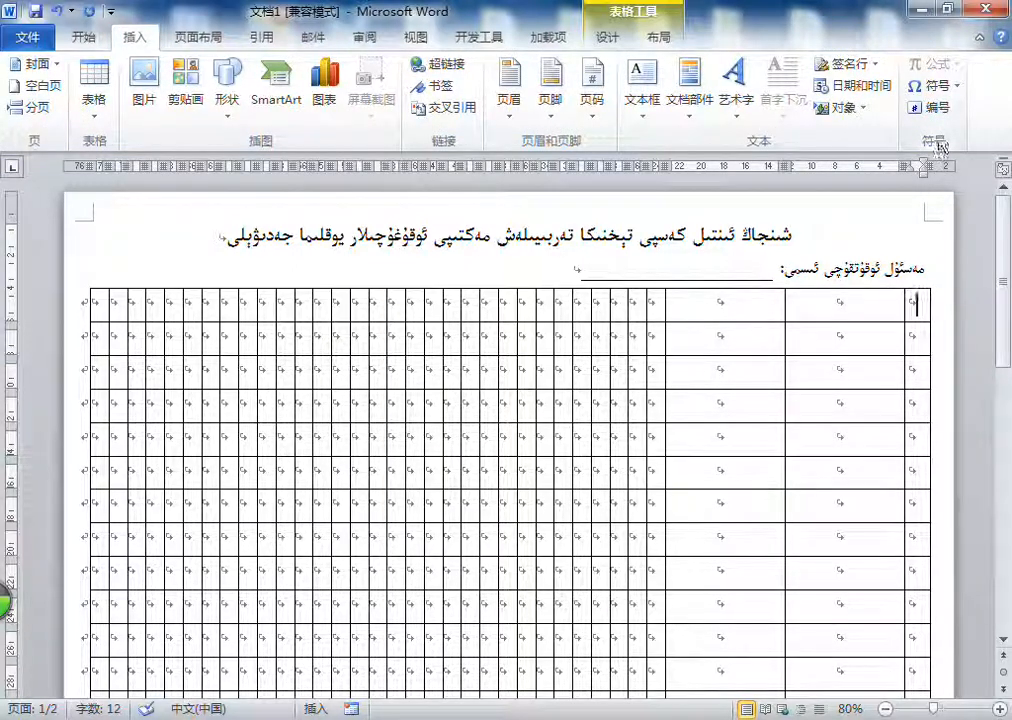
pyautogui.click(955, 87)
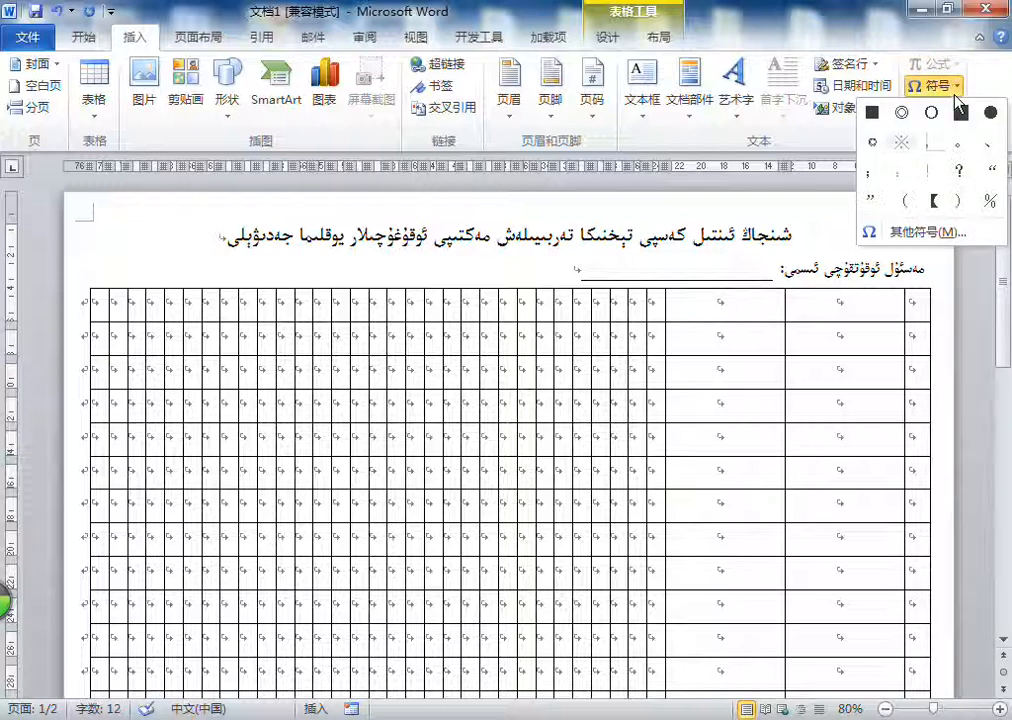
pyautogui.click(940, 231)
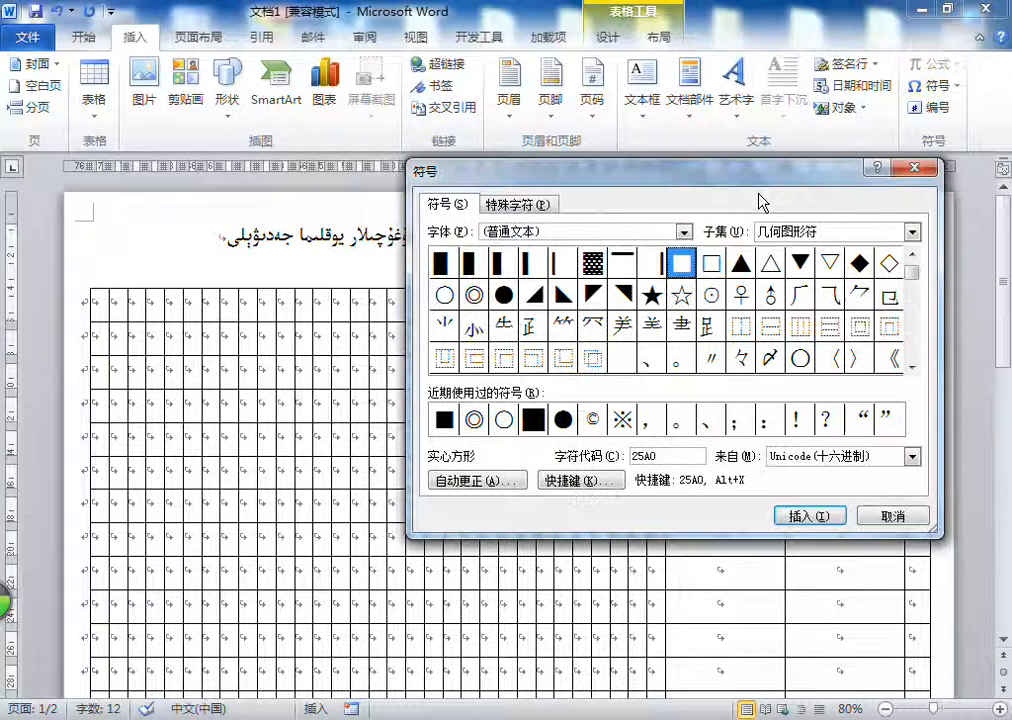
pyautogui.moveTo(781, 181); pyautogui.dragTo(630, 170)
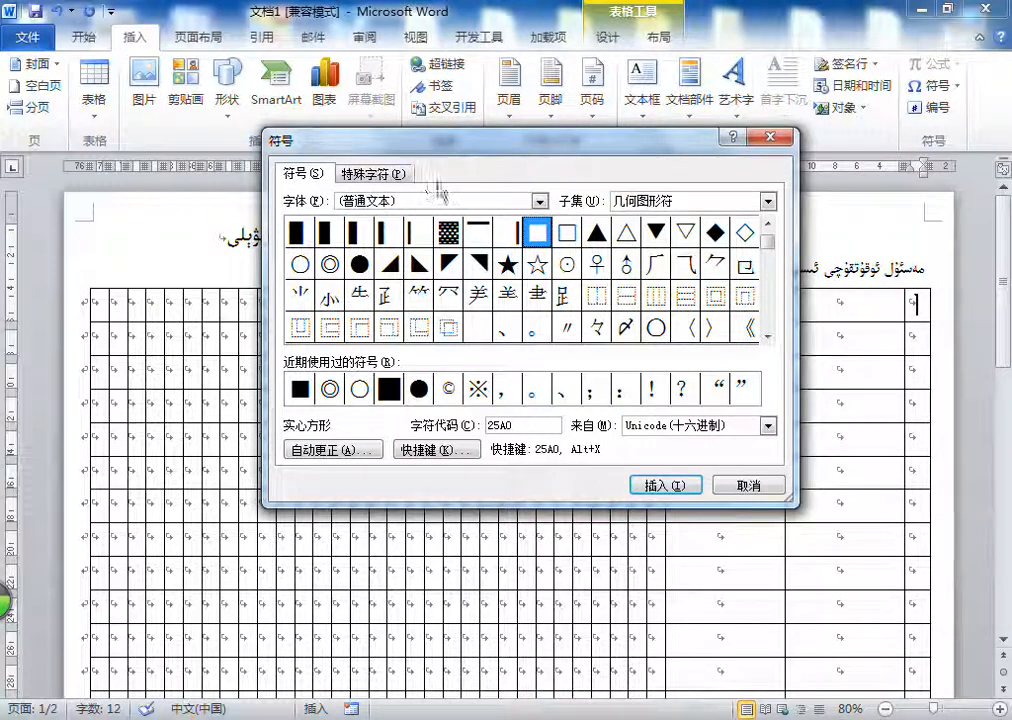
# Browse the normal-text symbol list and select the № sign among the letterlike symbols
pyautogui.click(768, 224)
pyautogui.click(768, 224)
pyautogui.click(768, 224)
pyautogui.click(768, 224)
pyautogui.click(768, 224)
pyautogui.click(768, 224)
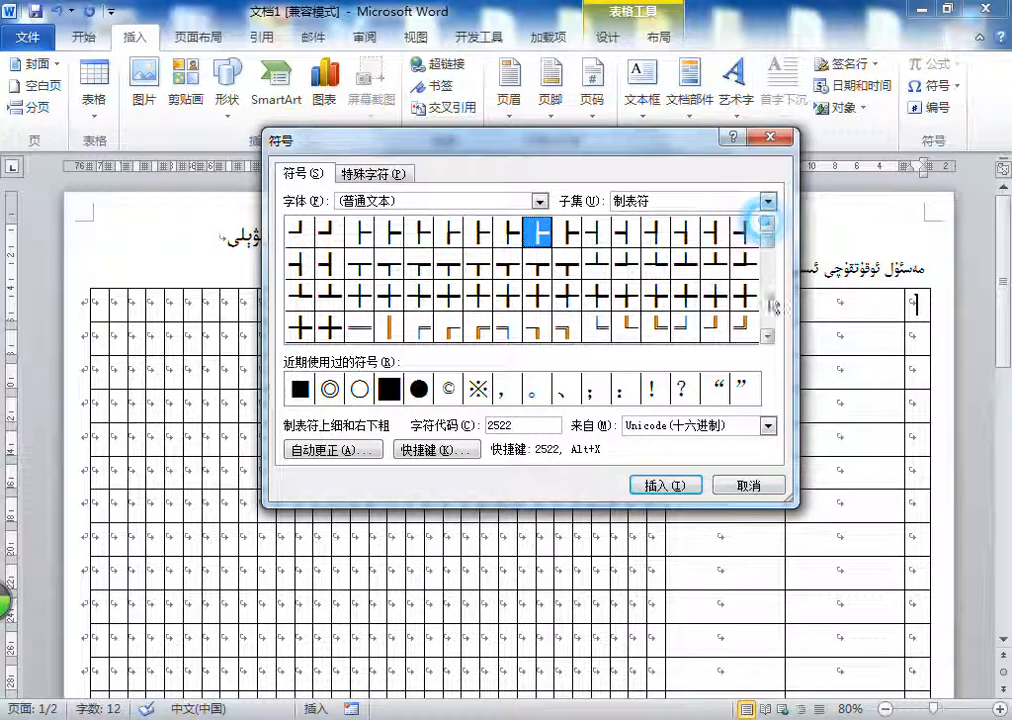
pyautogui.moveTo(768, 342); pyautogui.dragTo(767, 337)
pyautogui.moveTo(768, 243); pyautogui.dragTo(770, 228)
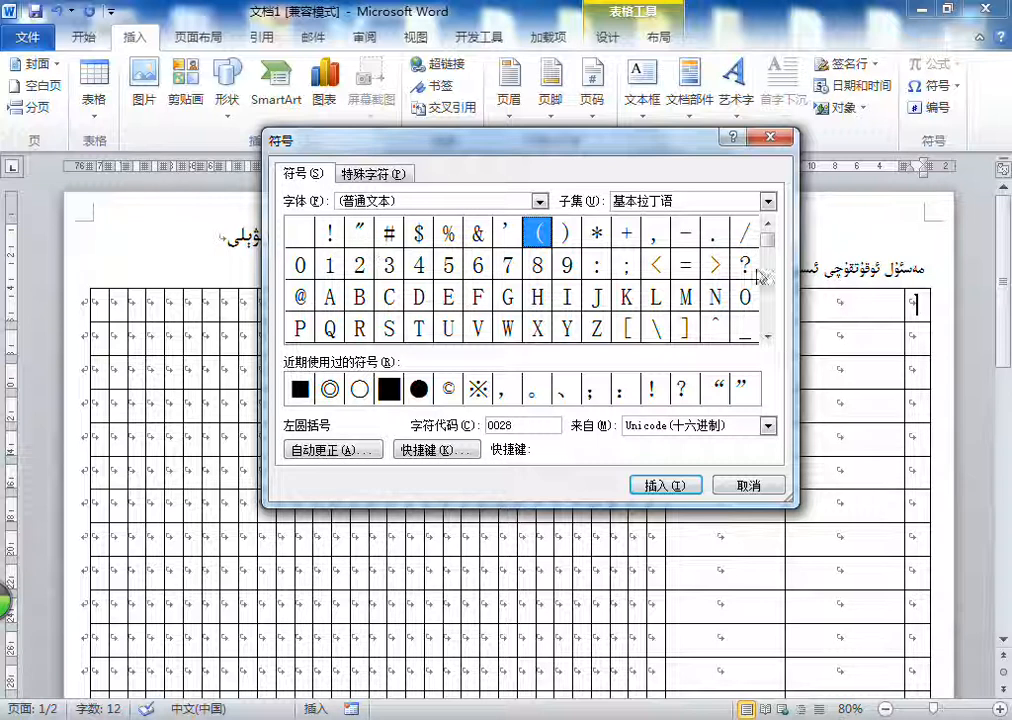
pyautogui.click(768, 338)
pyautogui.click(768, 338)
pyautogui.click(768, 338)
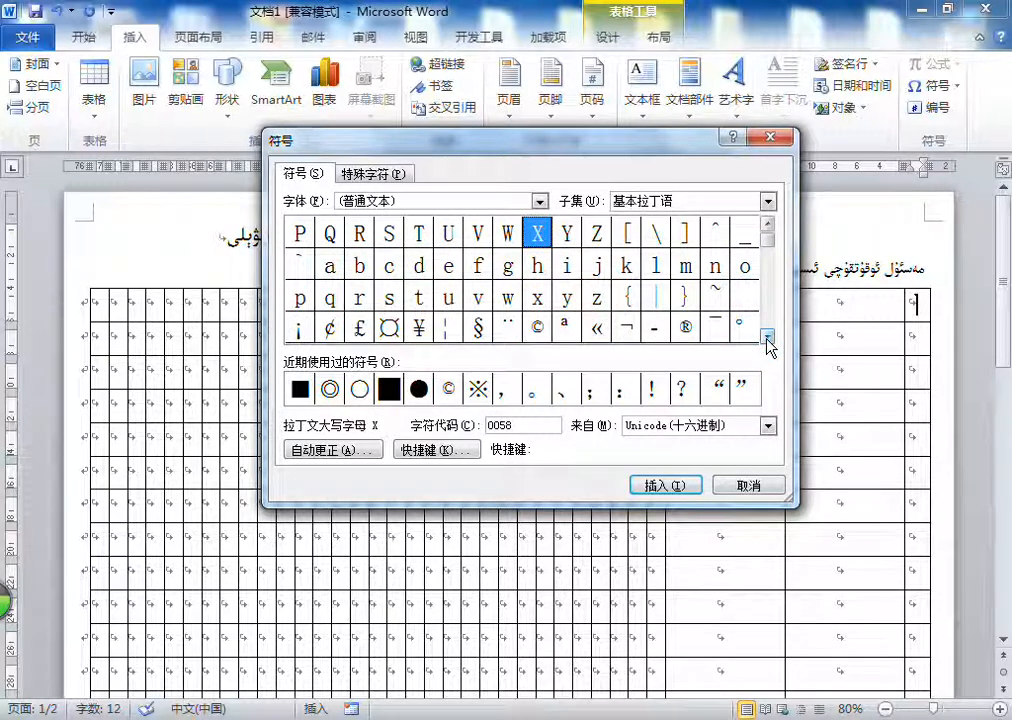
pyautogui.click(768, 338)
pyautogui.click(768, 338)
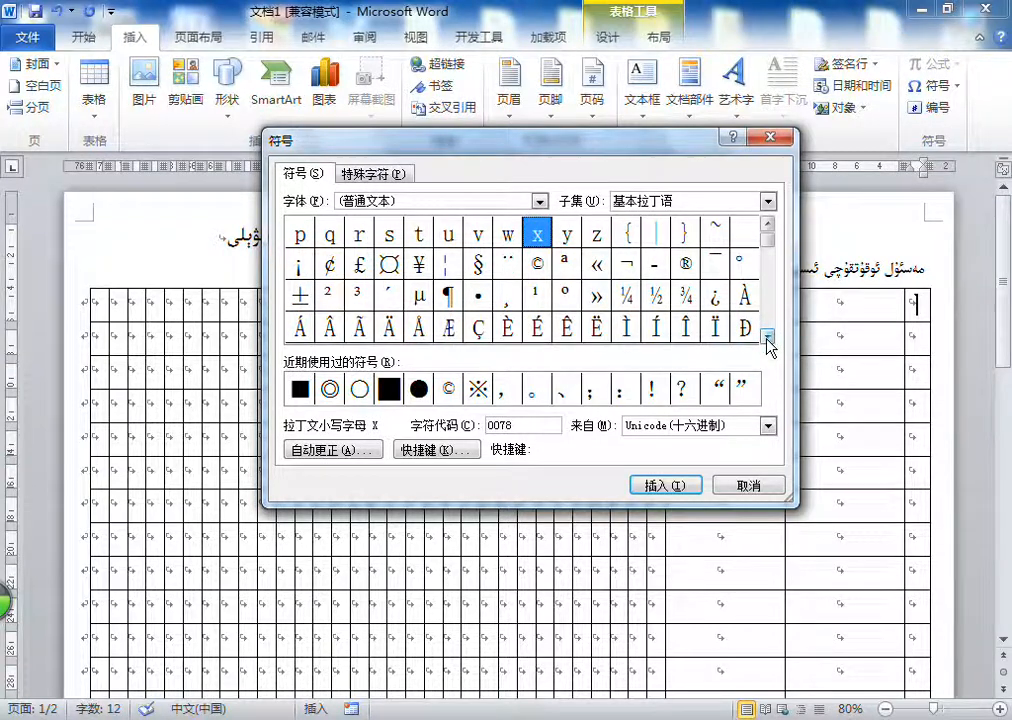
pyautogui.click(768, 338)
pyautogui.click(768, 338)
pyautogui.click(768, 338)
pyautogui.click(768, 338)
pyautogui.click(768, 338)
pyautogui.click(768, 338)
pyautogui.click(768, 338)
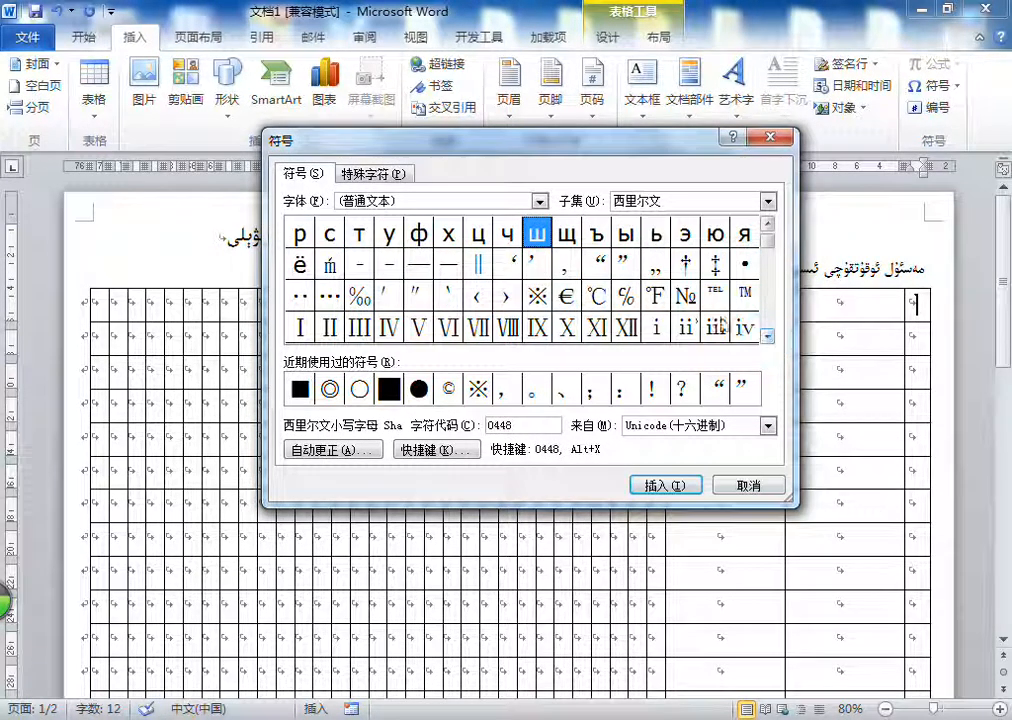
pyautogui.click(686, 298)
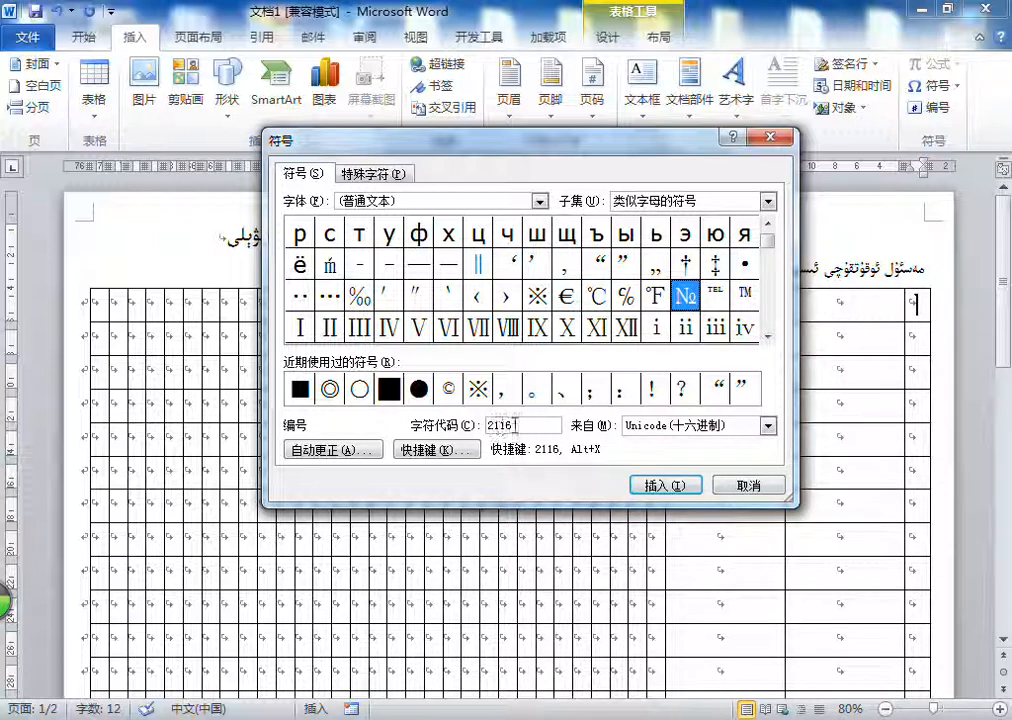
# Try looking up symbols by the character codes 0030 and 0050
pyautogui.click(547, 451)
pyautogui.click(547, 451)
pyautogui.doubleClick(532, 426)
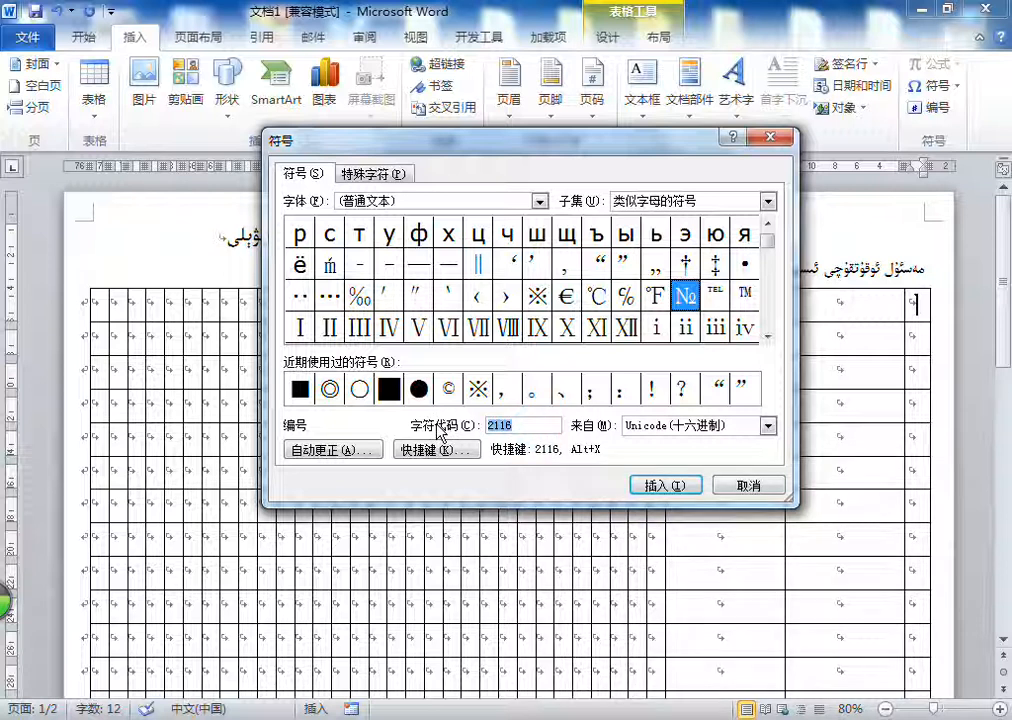
pyautogui.press('BackSpace')
pyautogui.write('003')
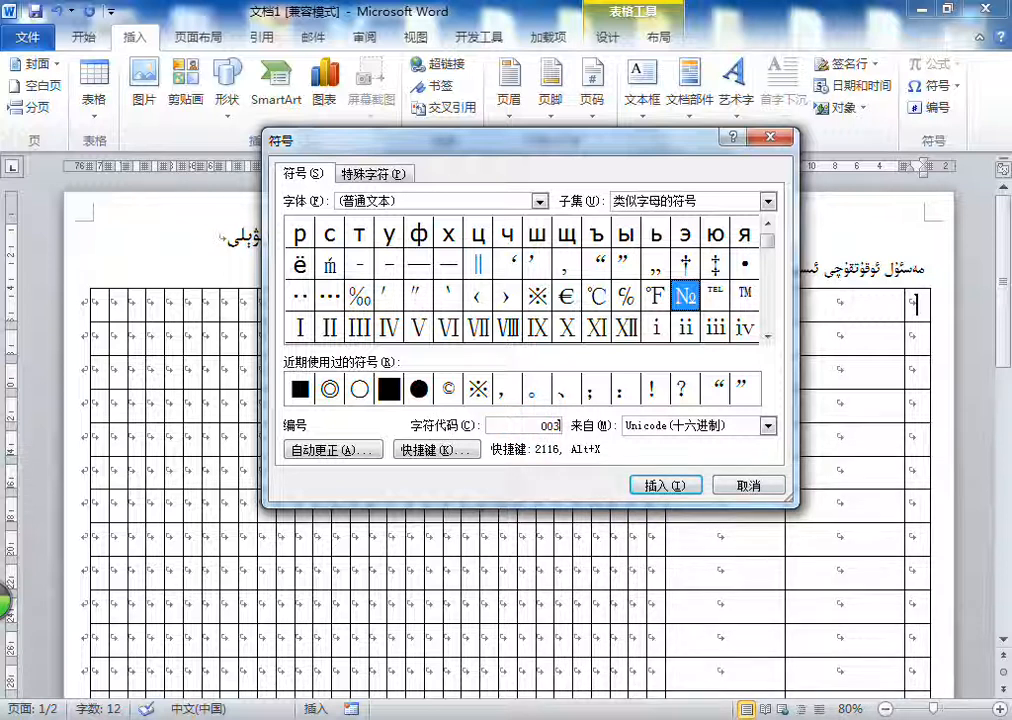
pyautogui.write('0')
pyautogui.click(520, 424)
pyautogui.doubleClick(556, 424)
pyautogui.press('BackSpace')
pyautogui.write('0050')
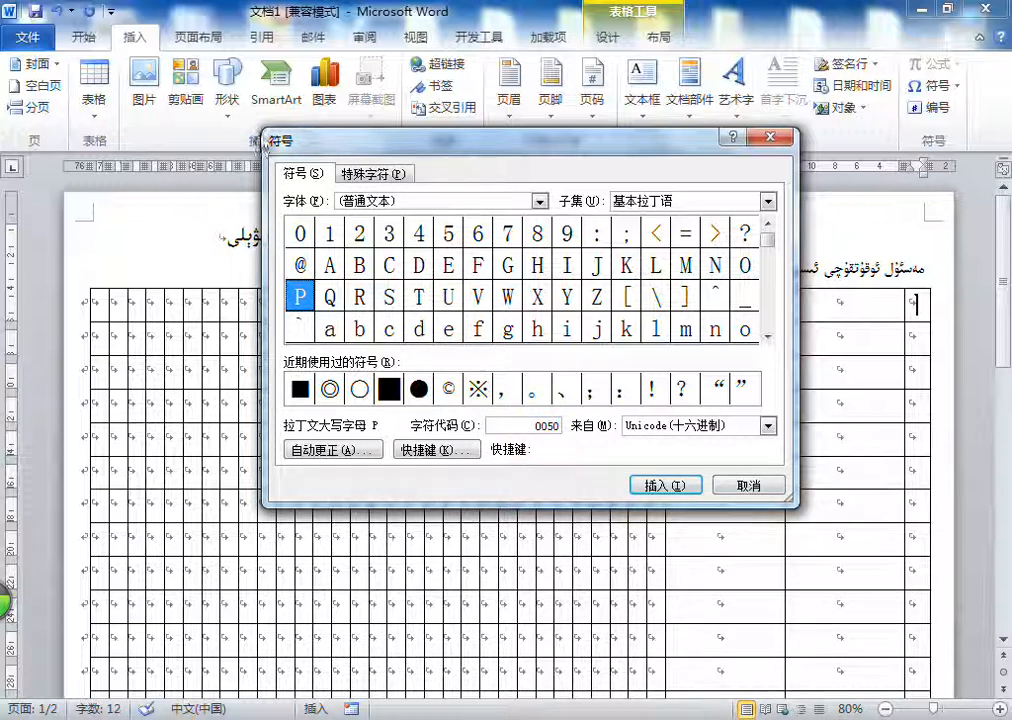
# Look up character code 2116 and insert the № sign into the rightmost header cell
pyautogui.doubleClick(546, 424)
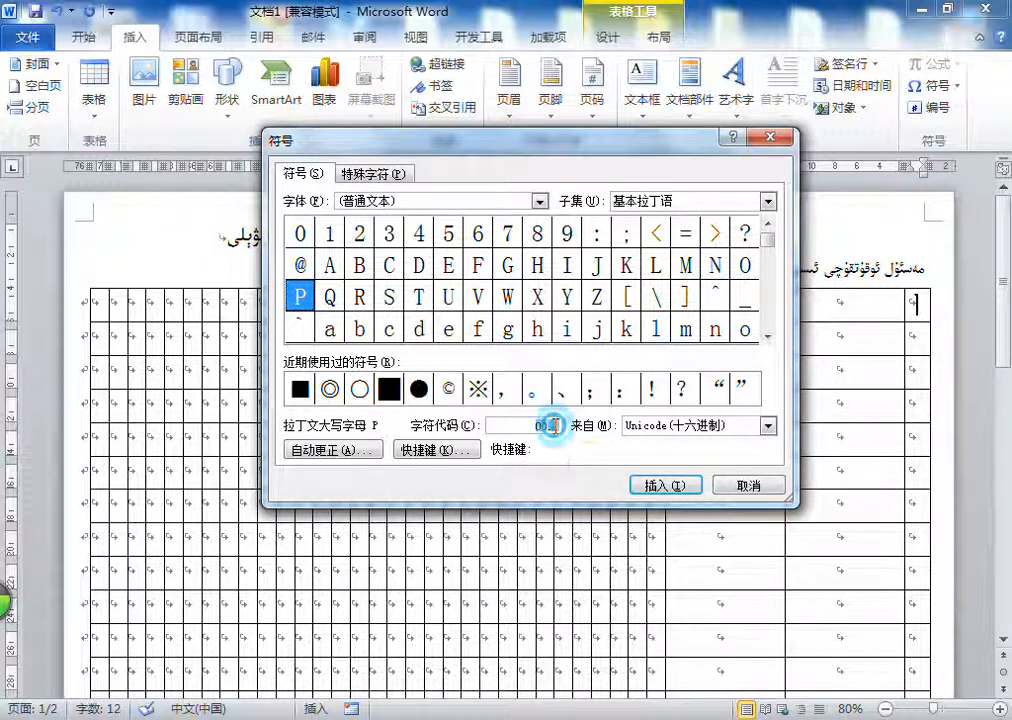
pyautogui.write('2')
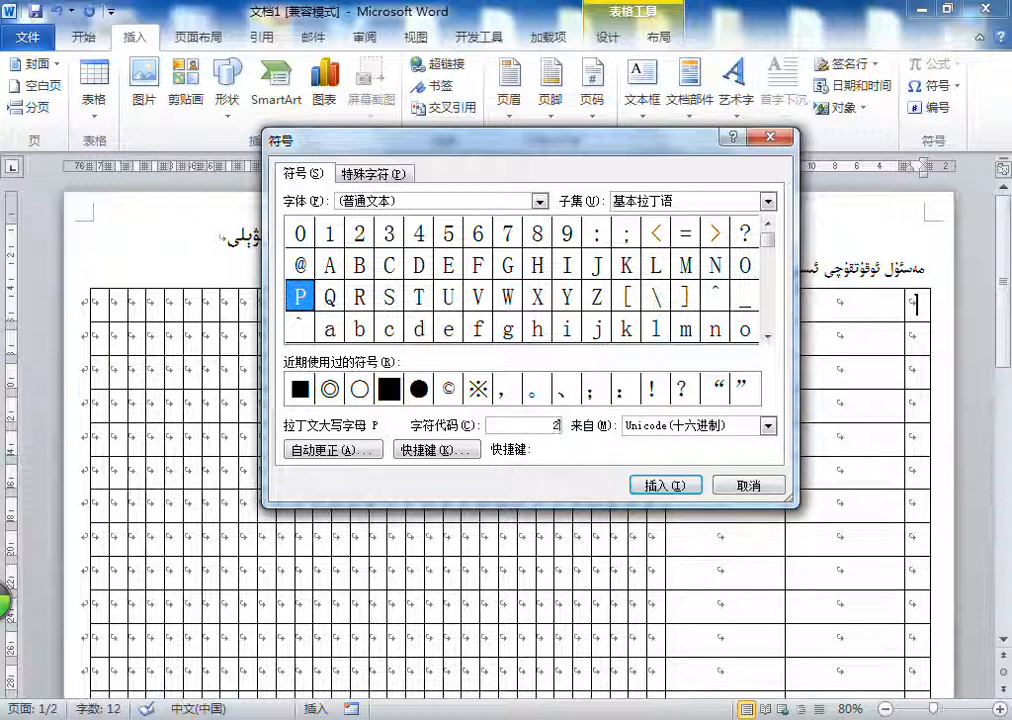
pyautogui.write('116')
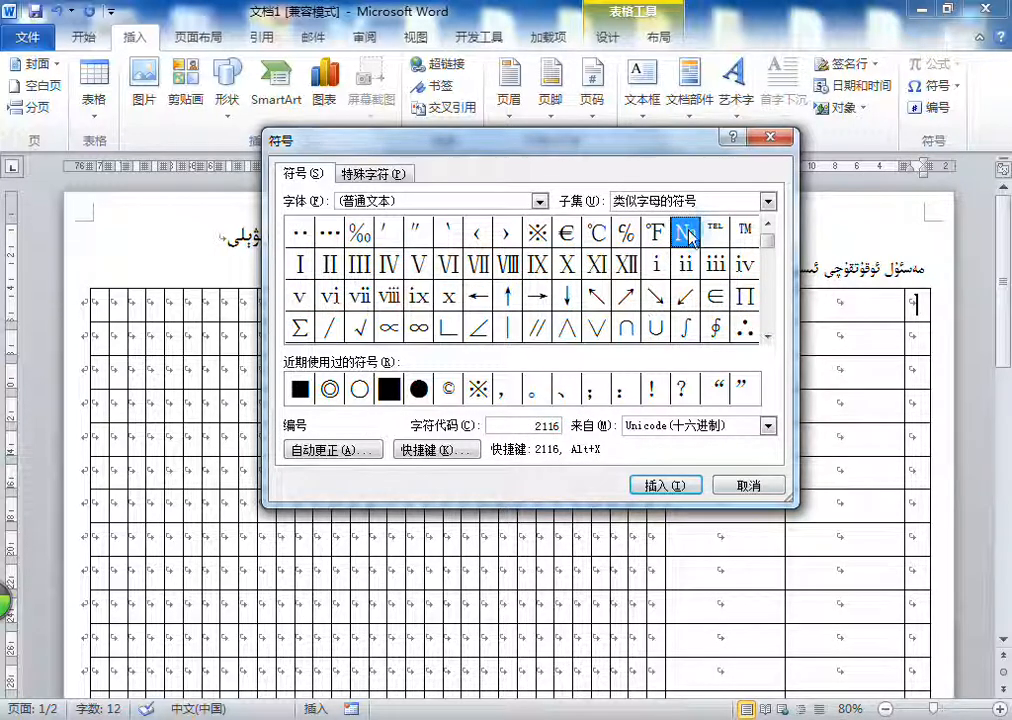
pyautogui.click(676, 487)
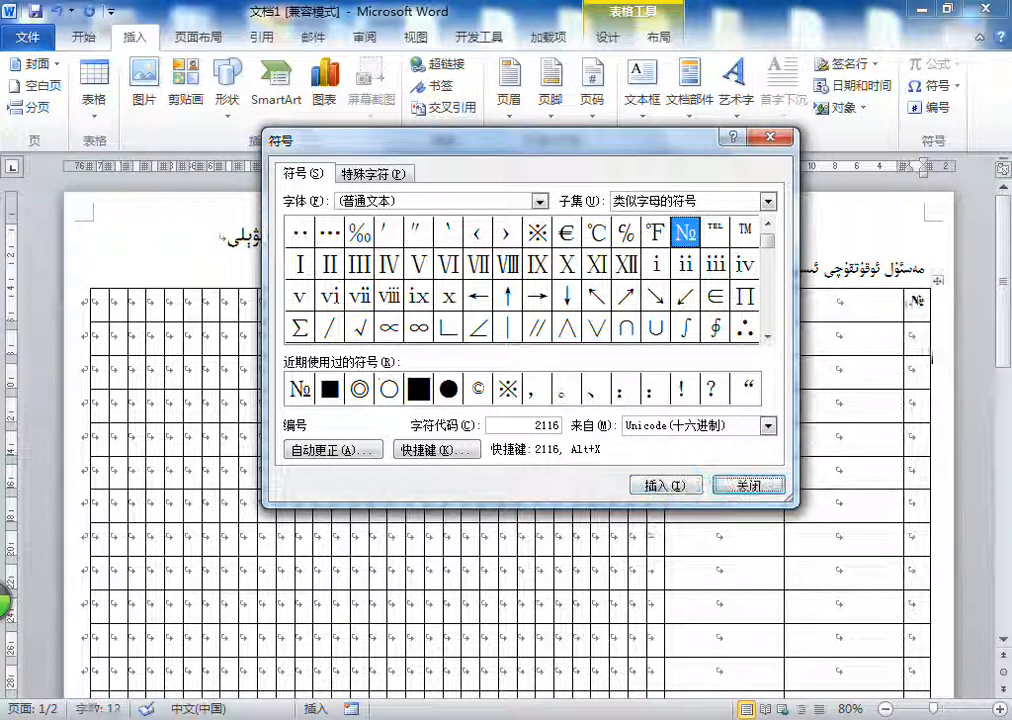
pyautogui.click(765, 487)
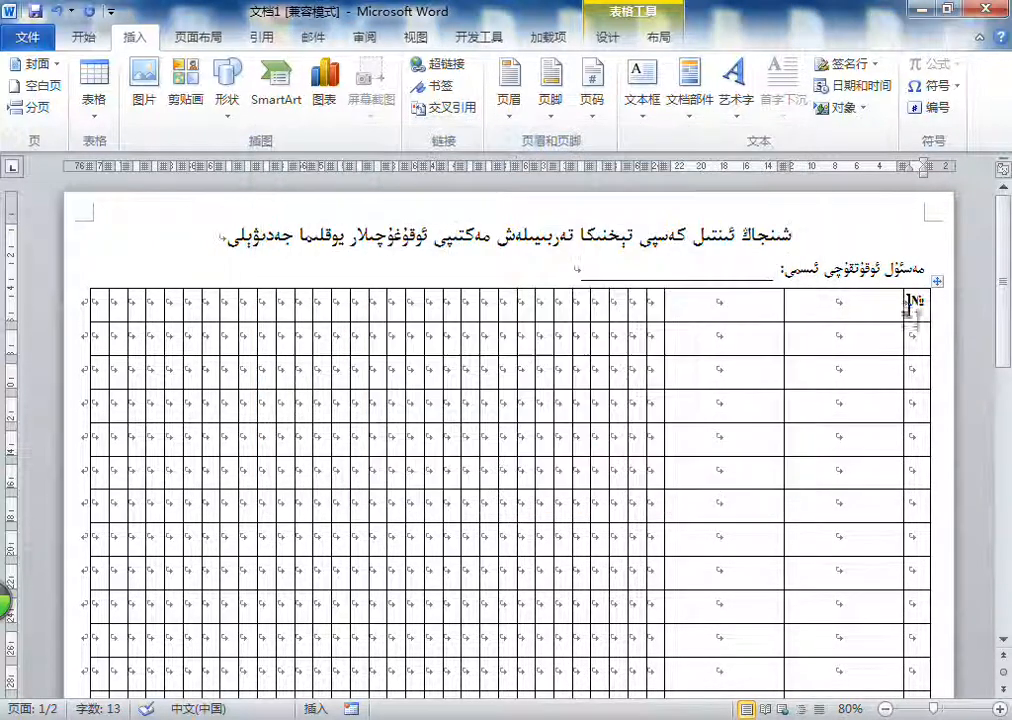
# Centre the contents of all table cells both horizontally and vertically
pyautogui.click(835, 305)
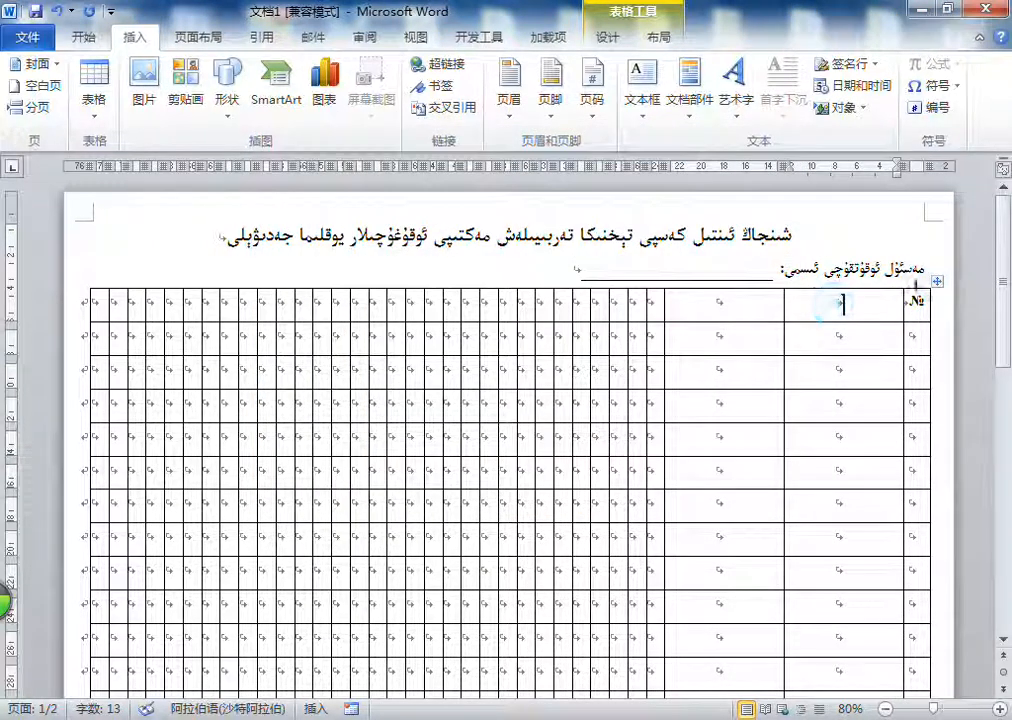
pyautogui.click(937, 283)
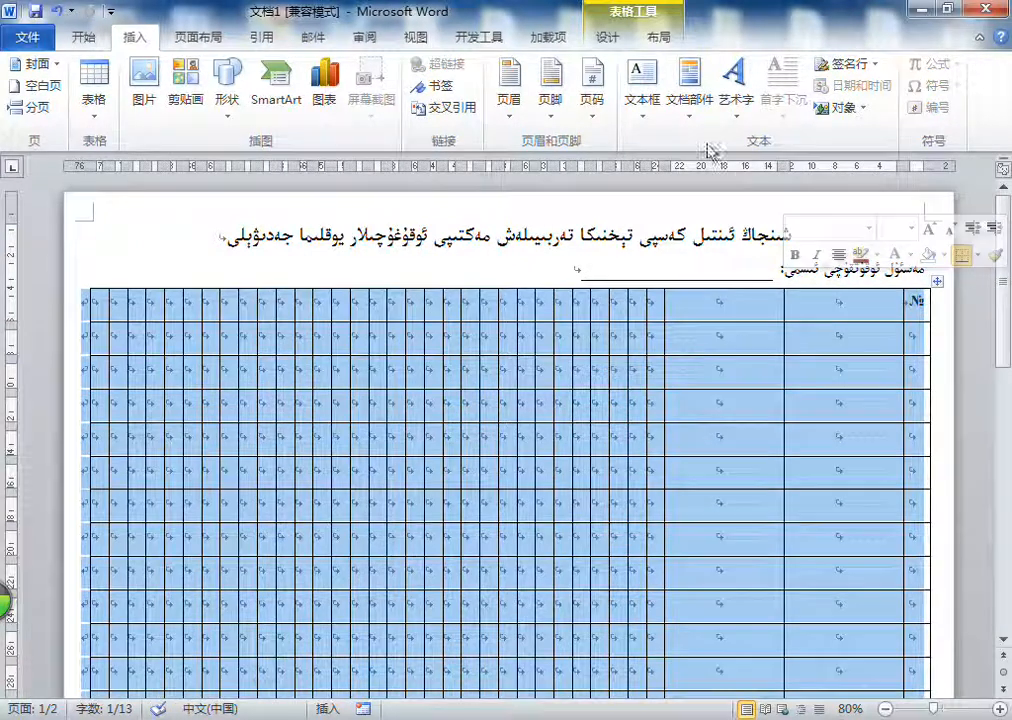
pyautogui.click(657, 40)
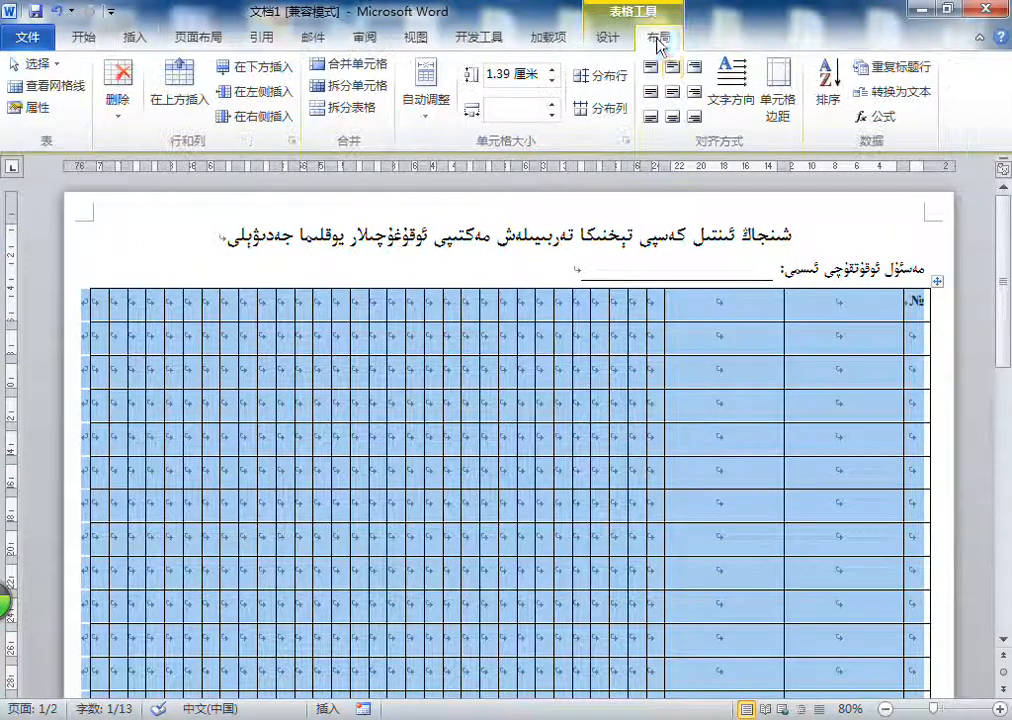
pyautogui.click(673, 93)
# Apply automatic numbering from 1 to 20 to the cells below the № header
pyautogui.moveTo(914, 341); pyautogui.dragTo(915, 267)
pyautogui.scroll(6, 914, 268)
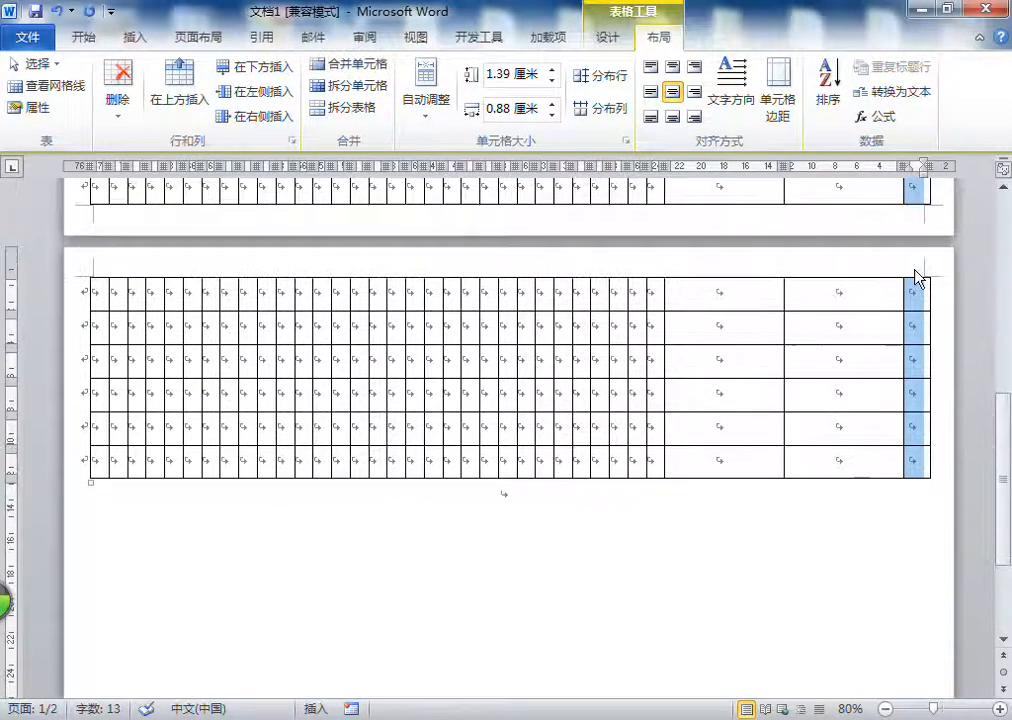
pyautogui.click(104, 41)
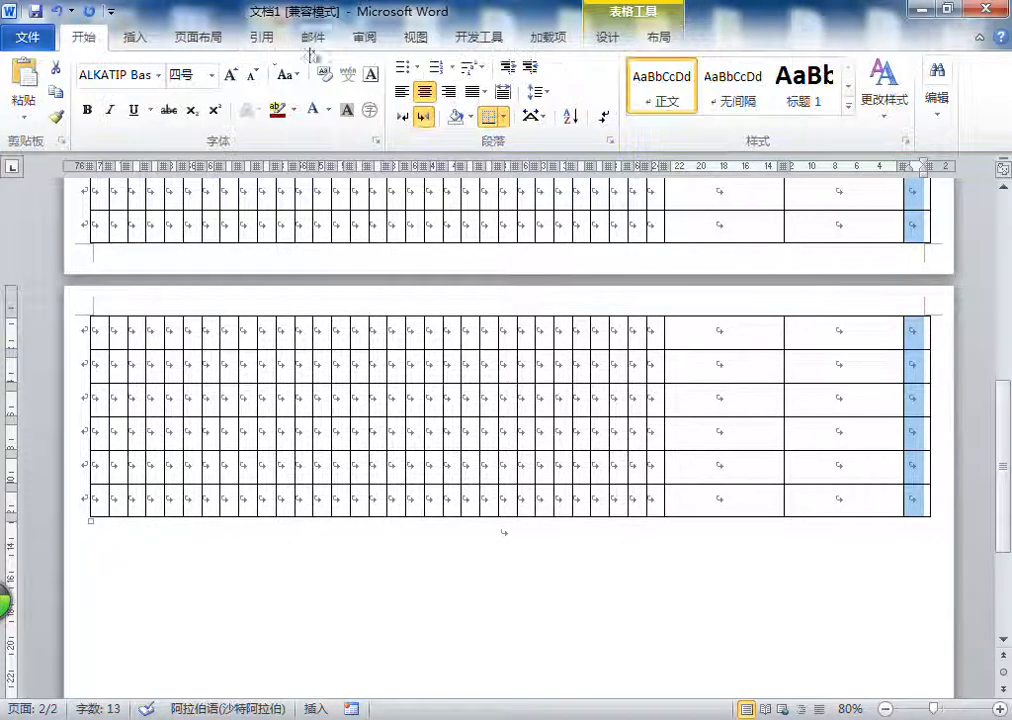
pyautogui.click(434, 71)
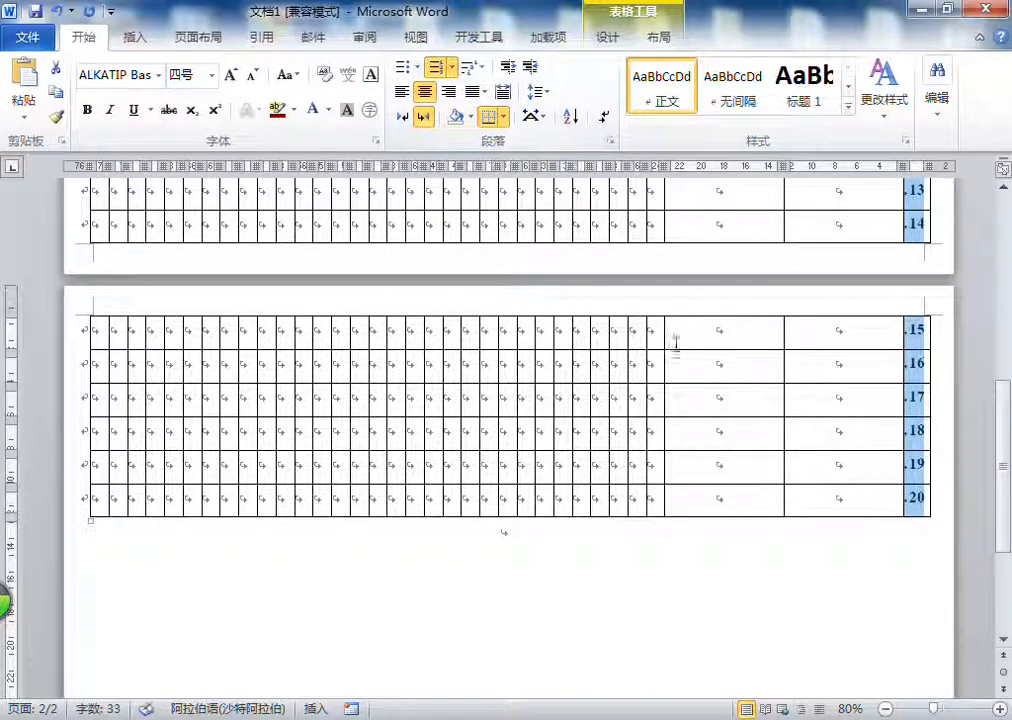
pyautogui.scroll(10, 808, 400)
pyautogui.click(855, 300)
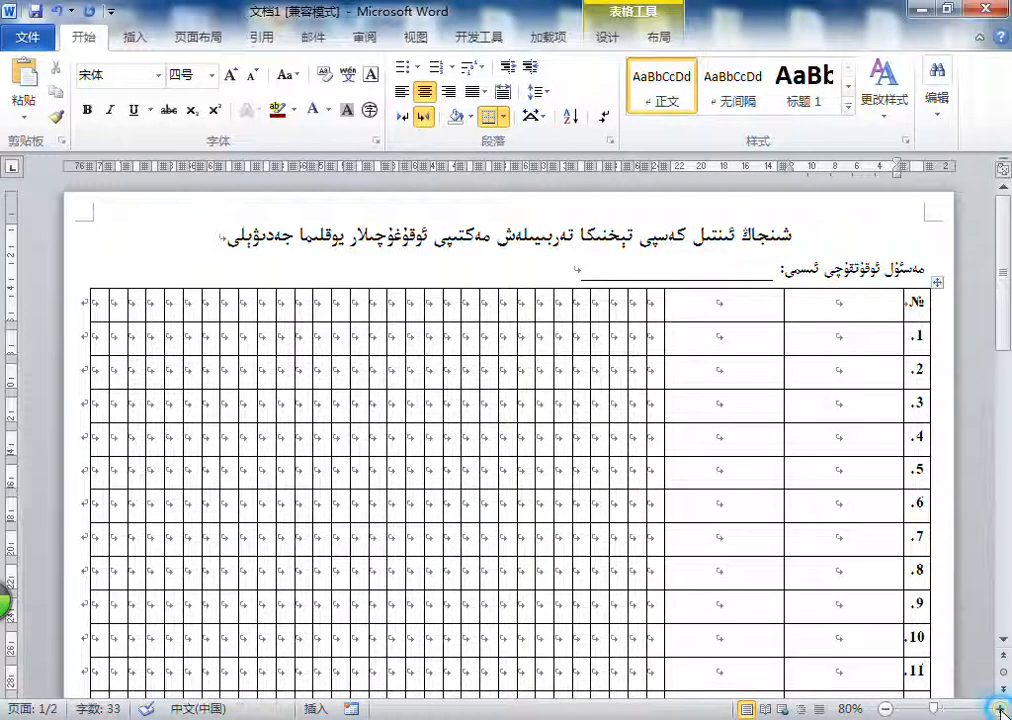
pyautogui.click(1001, 709)
pyautogui.click(1001, 709)
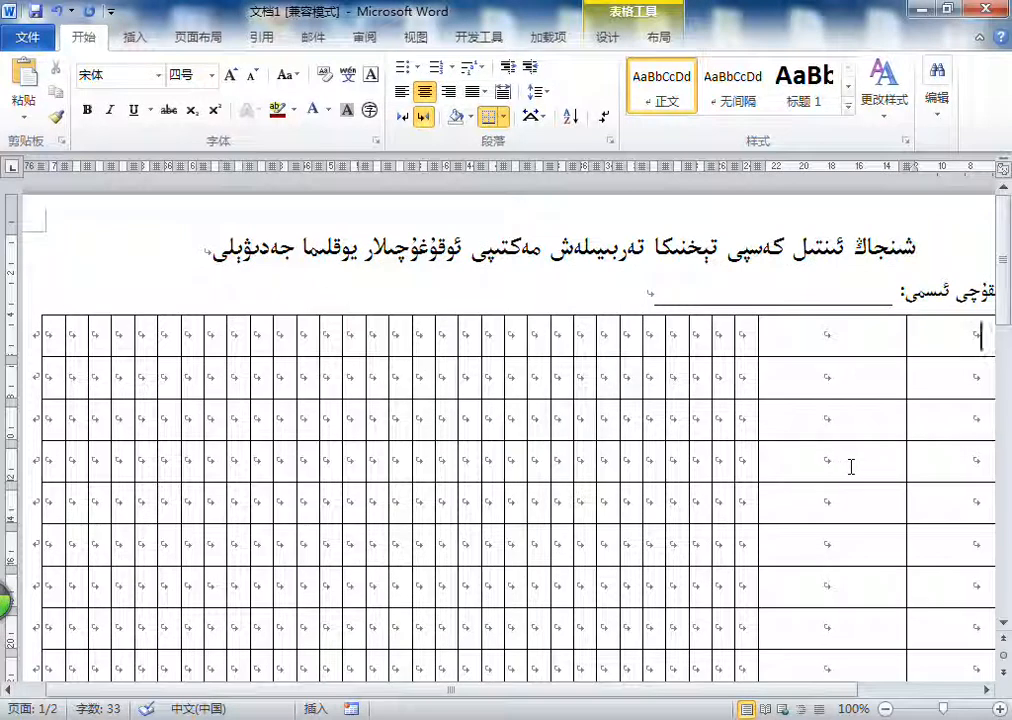
pyautogui.click(885, 709)
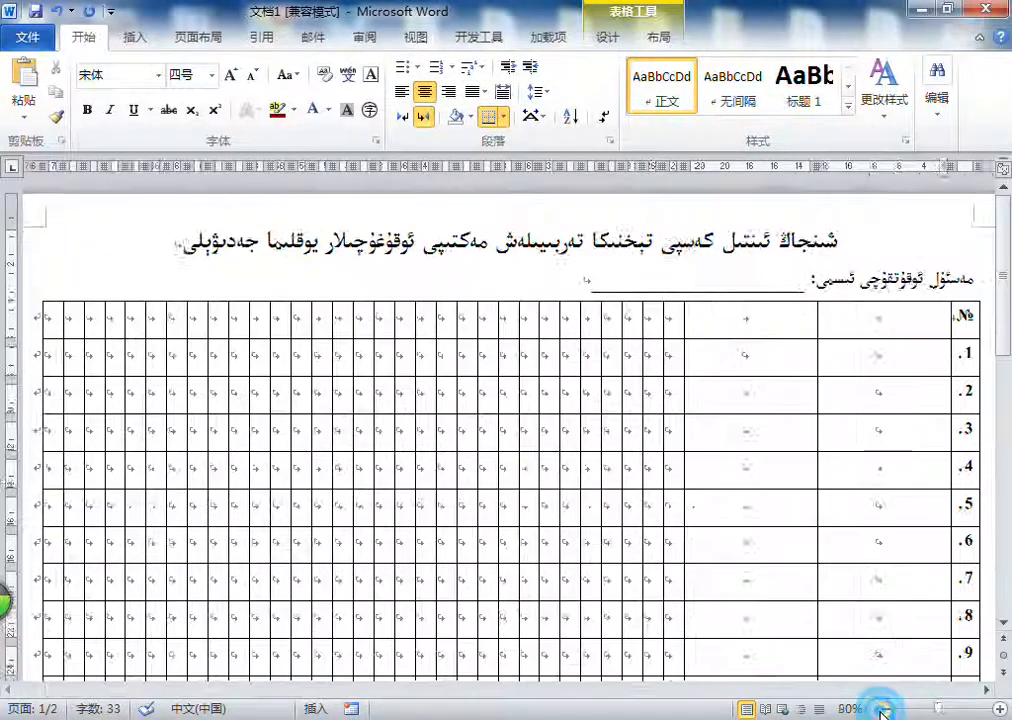
pyautogui.click(885, 709)
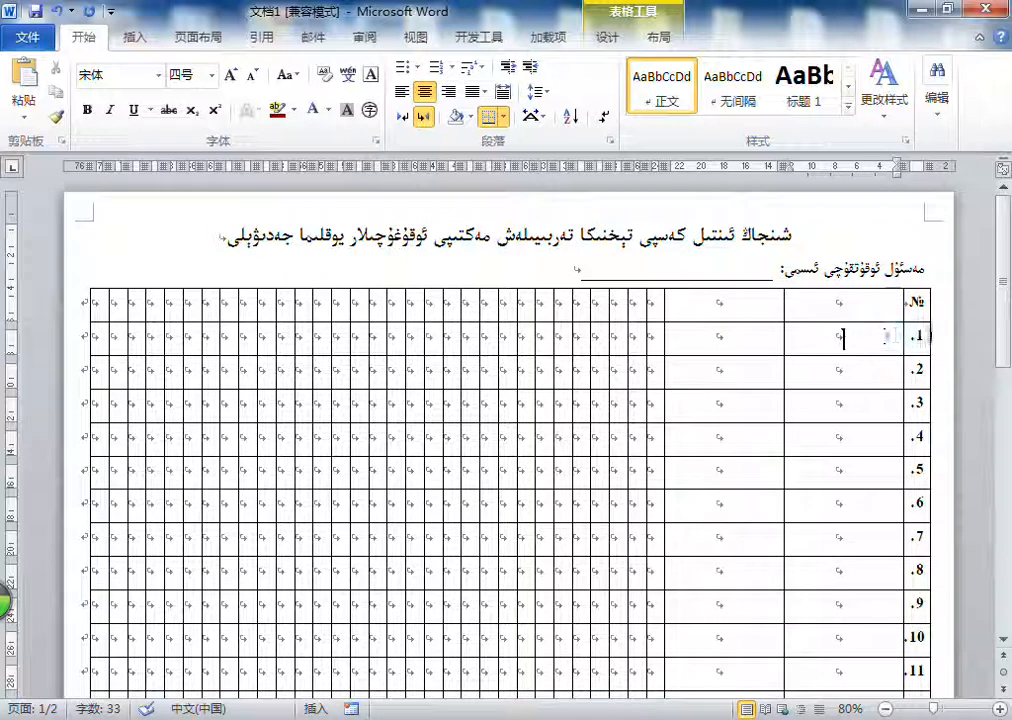
# Select all twenty numbered table rows below the № header and set their row height to 1 cm
pyautogui.moveTo(95, 335); pyautogui.dragTo(935, 690)
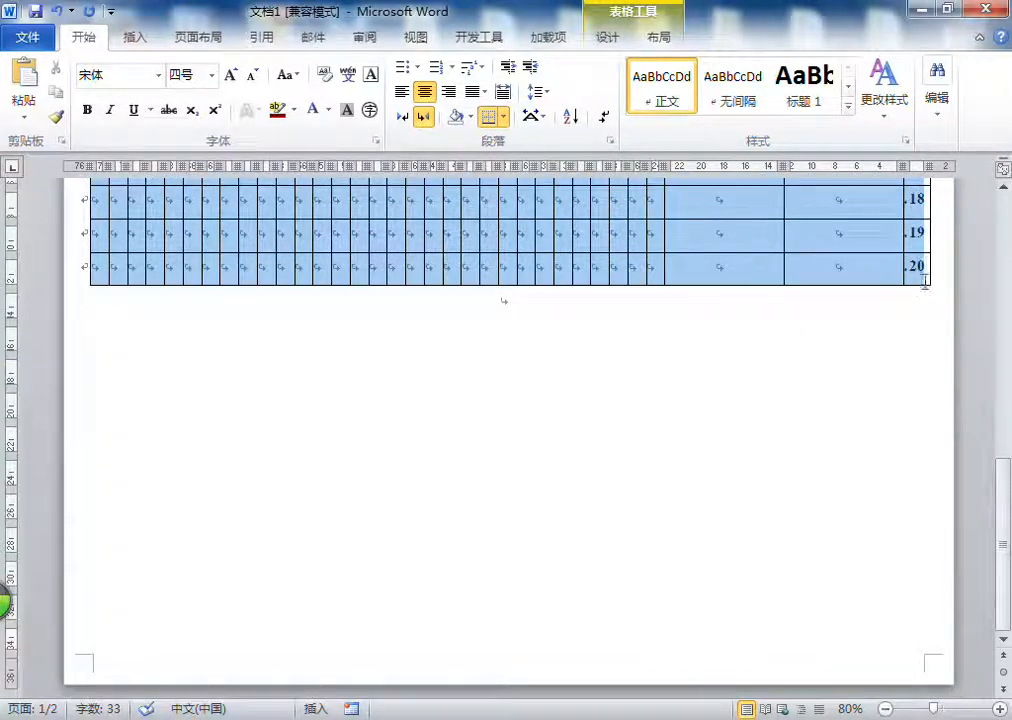
pyautogui.moveTo(945, 293); pyautogui.dragTo(945, 293)
pyautogui.scroll(10, 655, 409)
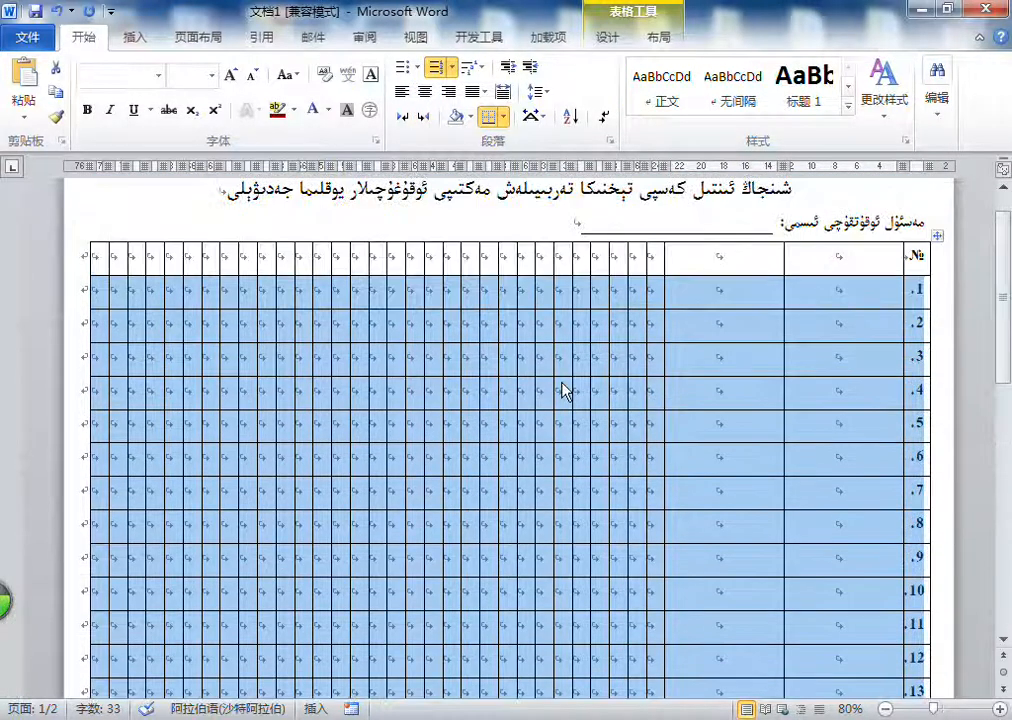
pyautogui.click(656, 40)
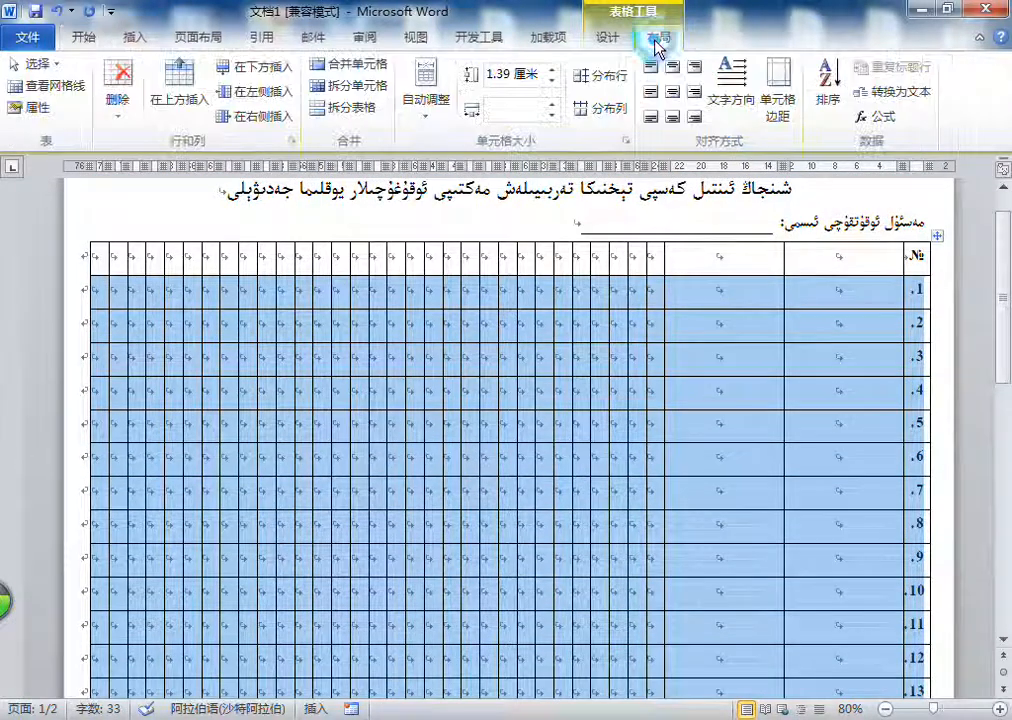
pyautogui.click(497, 75)
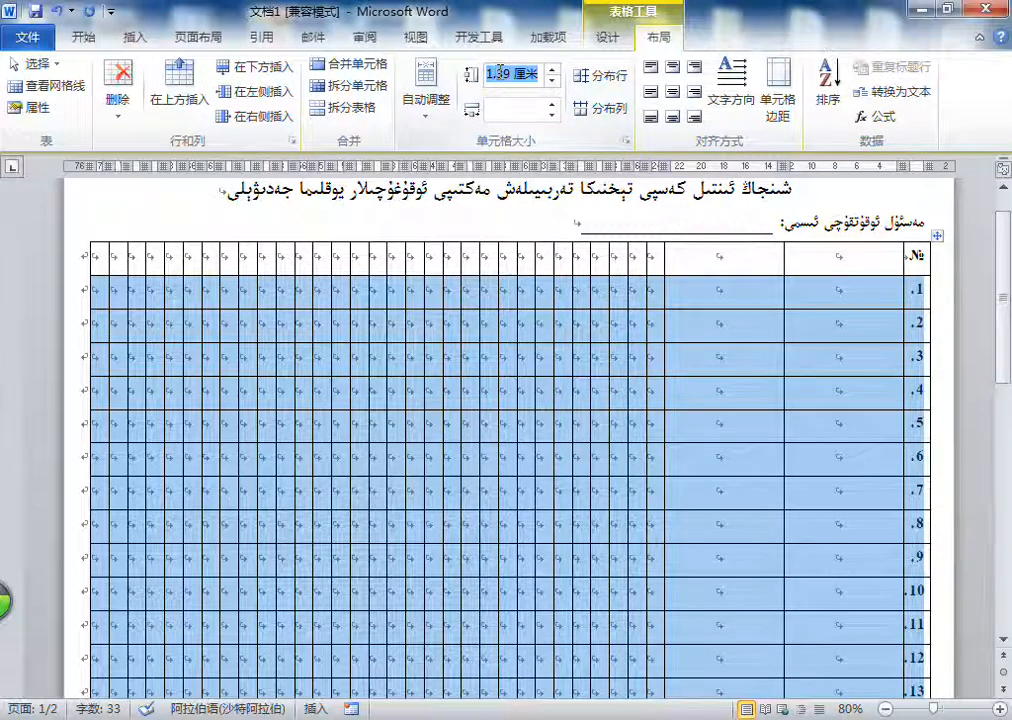
pyautogui.write('1')
pyautogui.press('Return')
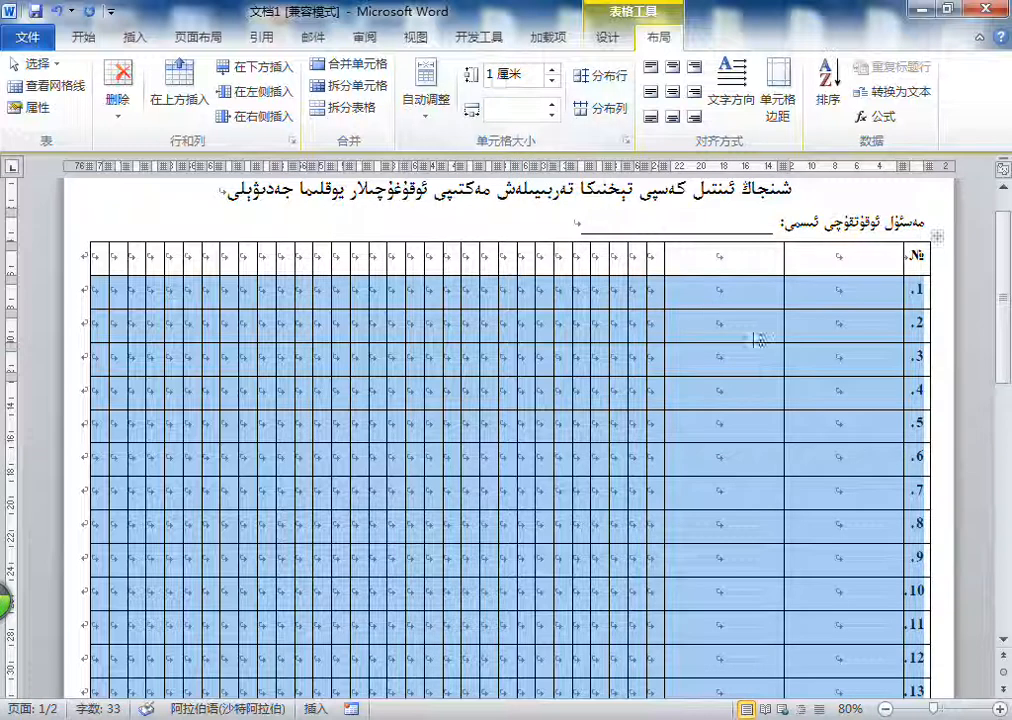
# Set the height of the twenty numbered rows to 0.5 cm
pyautogui.click(488, 75)
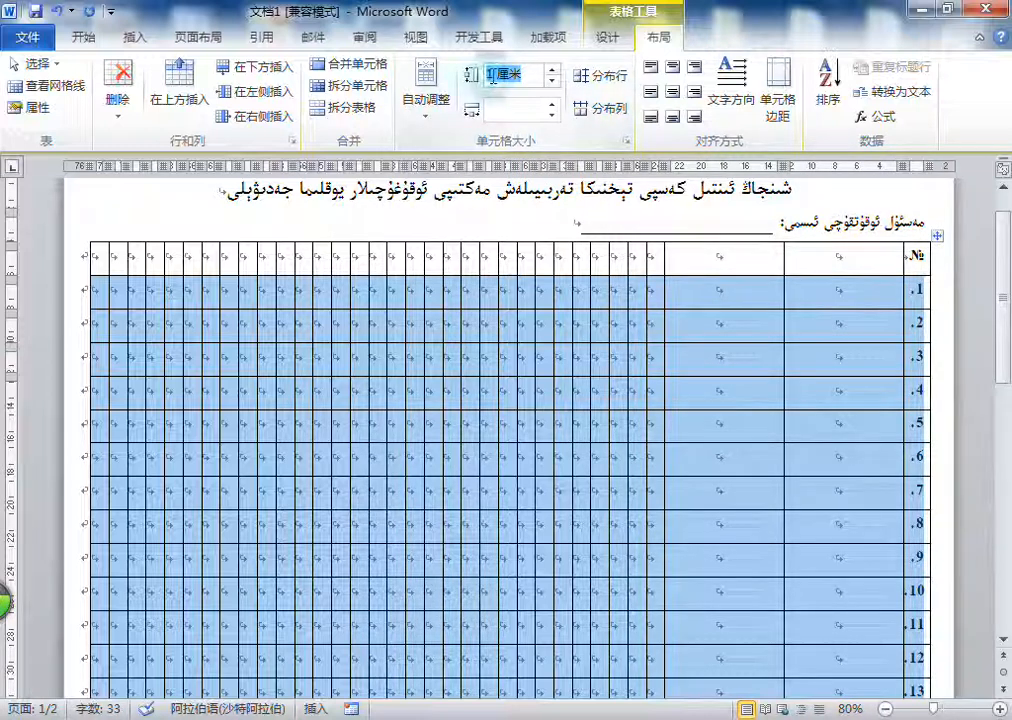
pyautogui.moveTo(1003, 347); pyautogui.dragTo(1006, 479)
pyautogui.click(497, 78)
pyautogui.write('1.0')
pyautogui.press('Return')
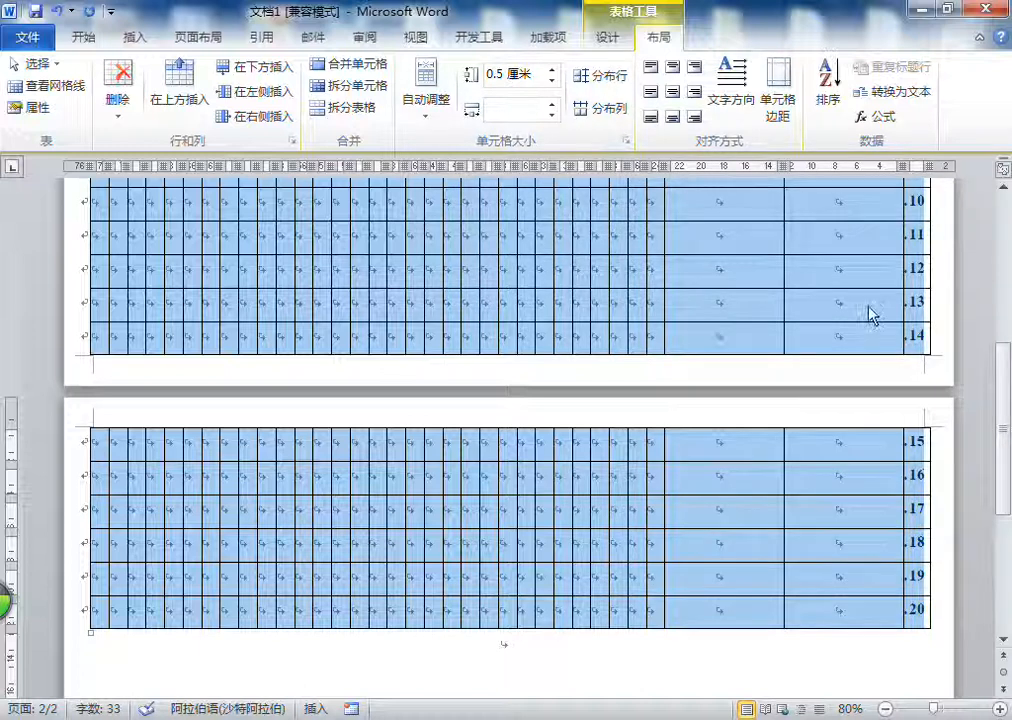
# Shrink the font size of the numbered rows to 五号 and deselect them
pyautogui.click(84, 37)
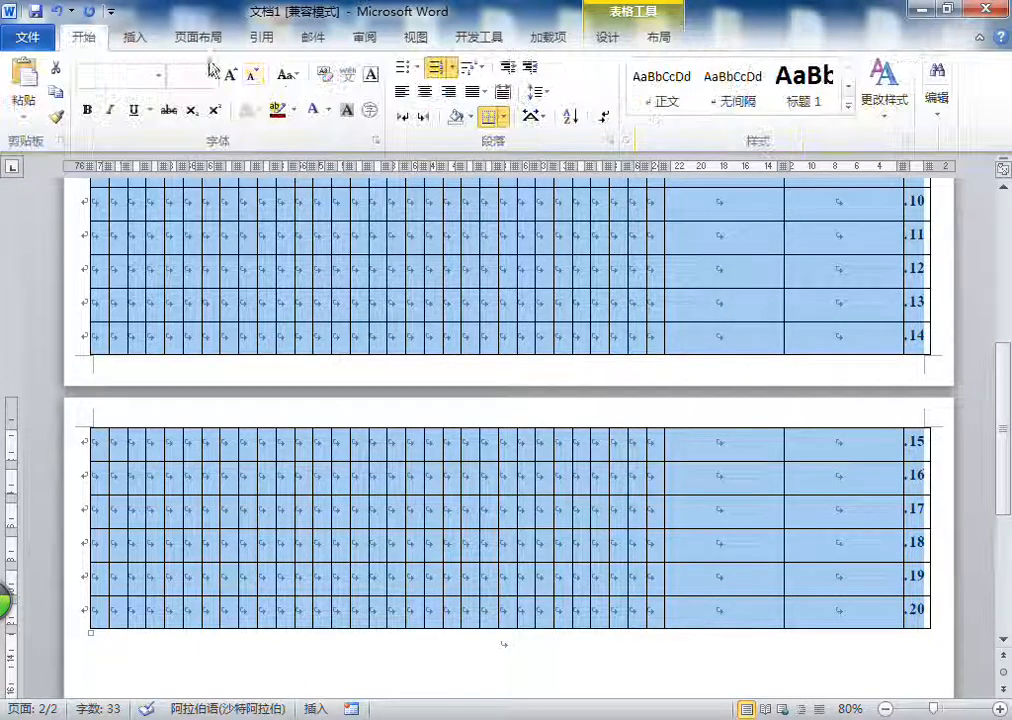
pyautogui.click(256, 84)
pyautogui.click(256, 84)
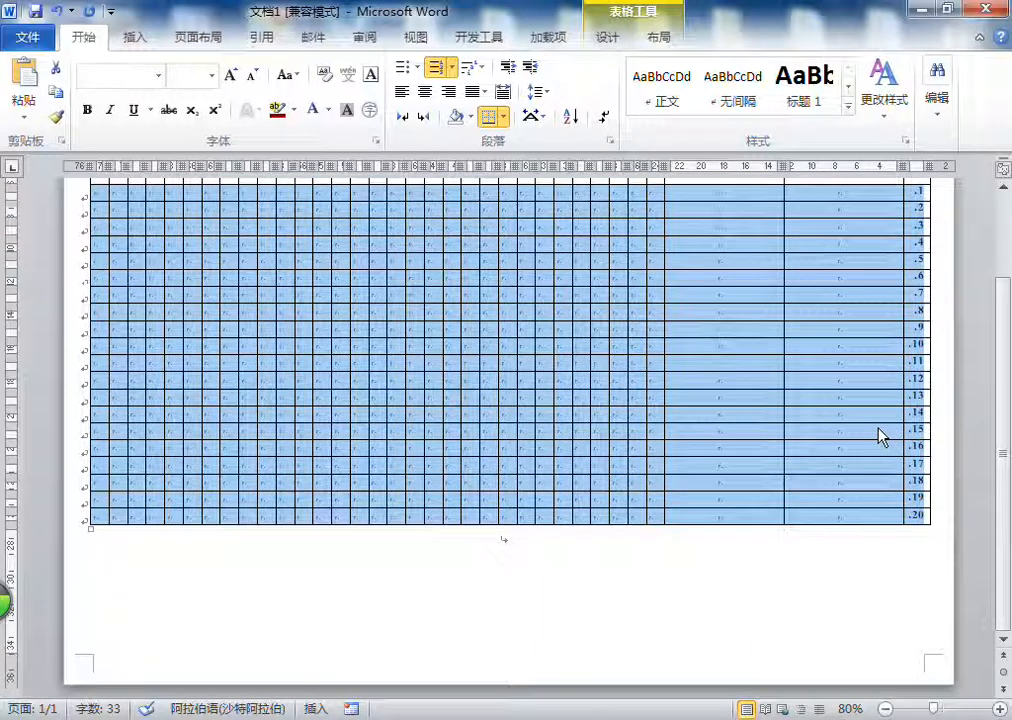
pyautogui.click(829, 518)
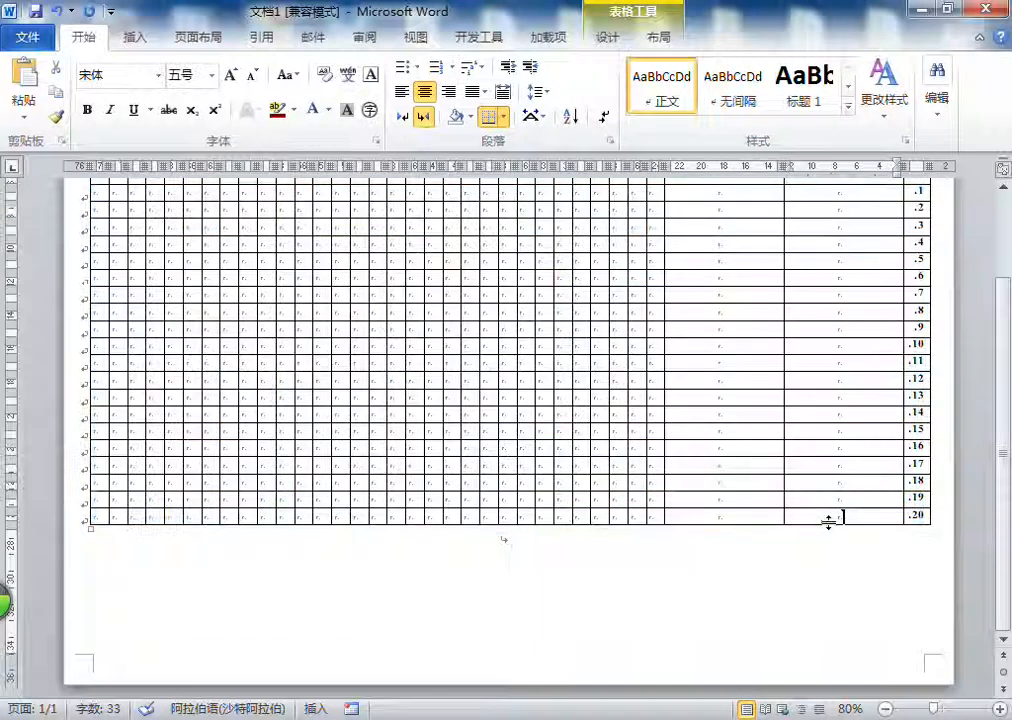